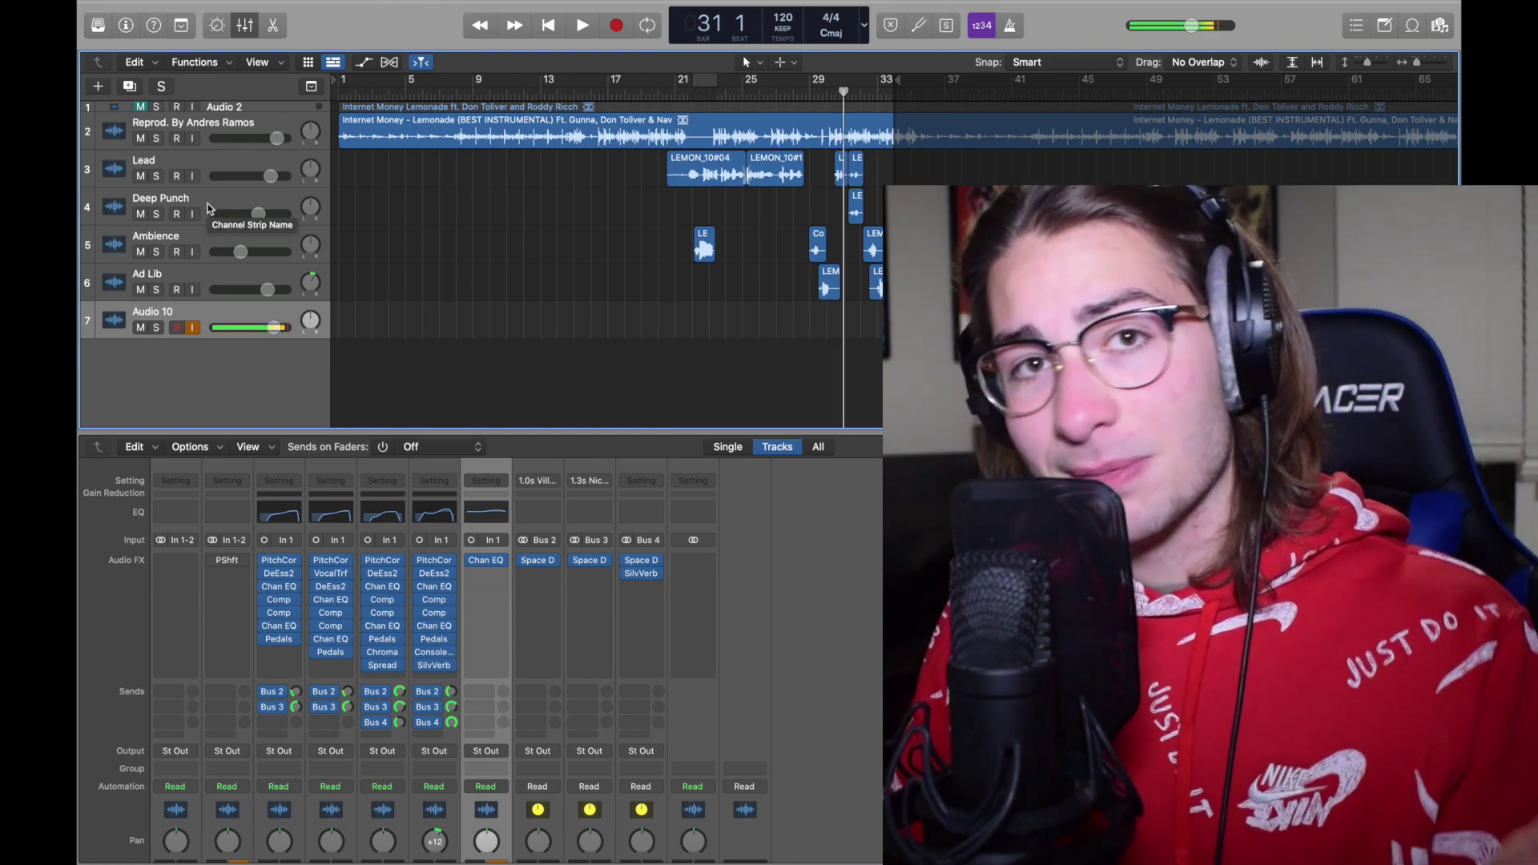
Step: Play back the vocals from bar 31 onward, checking the Ambience track with its solo toggled on and off
key("space")
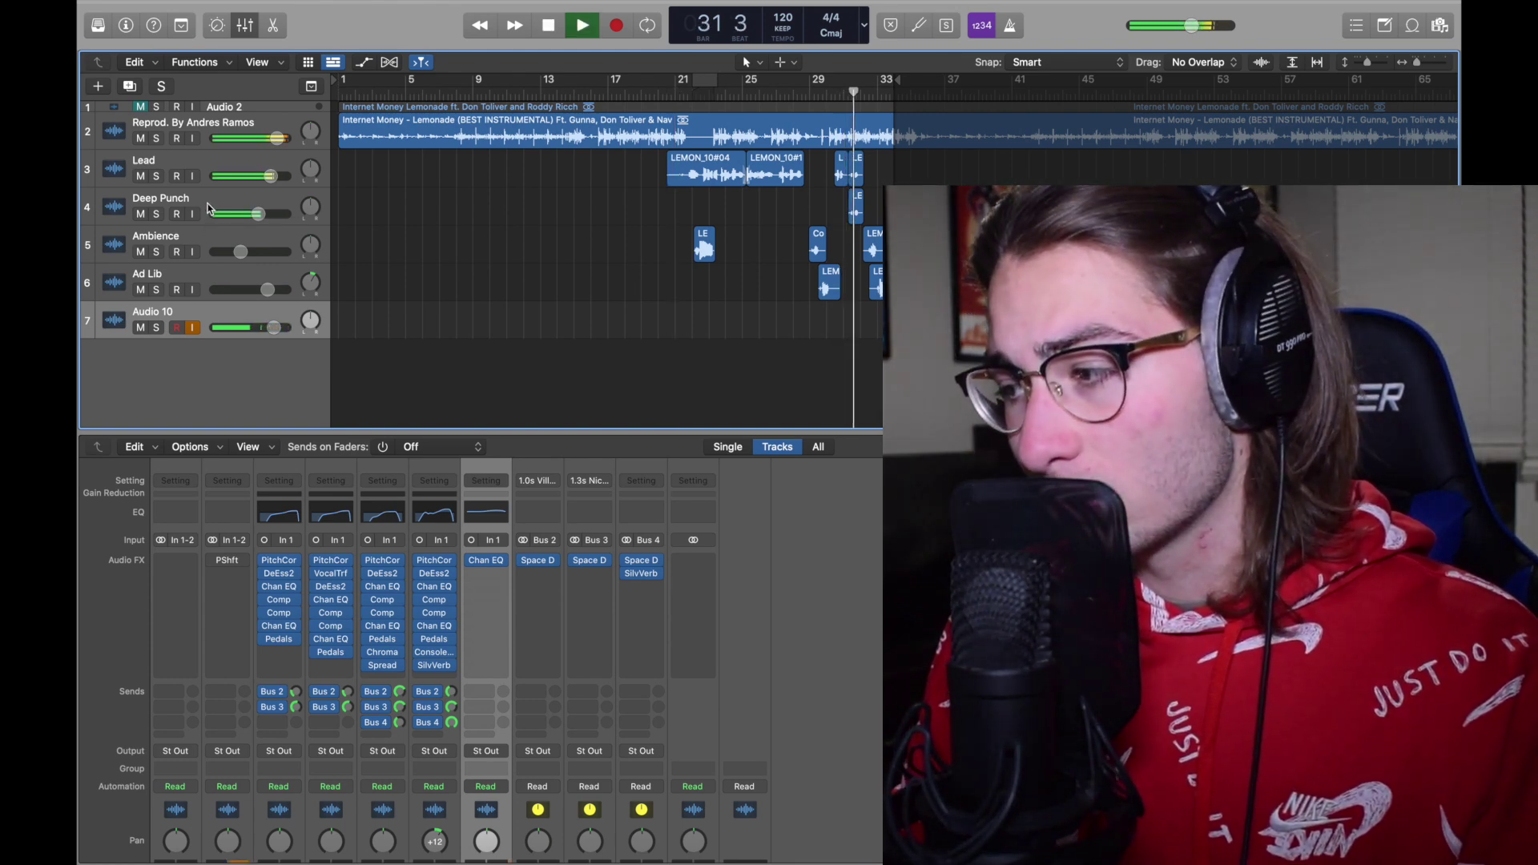
key("space")
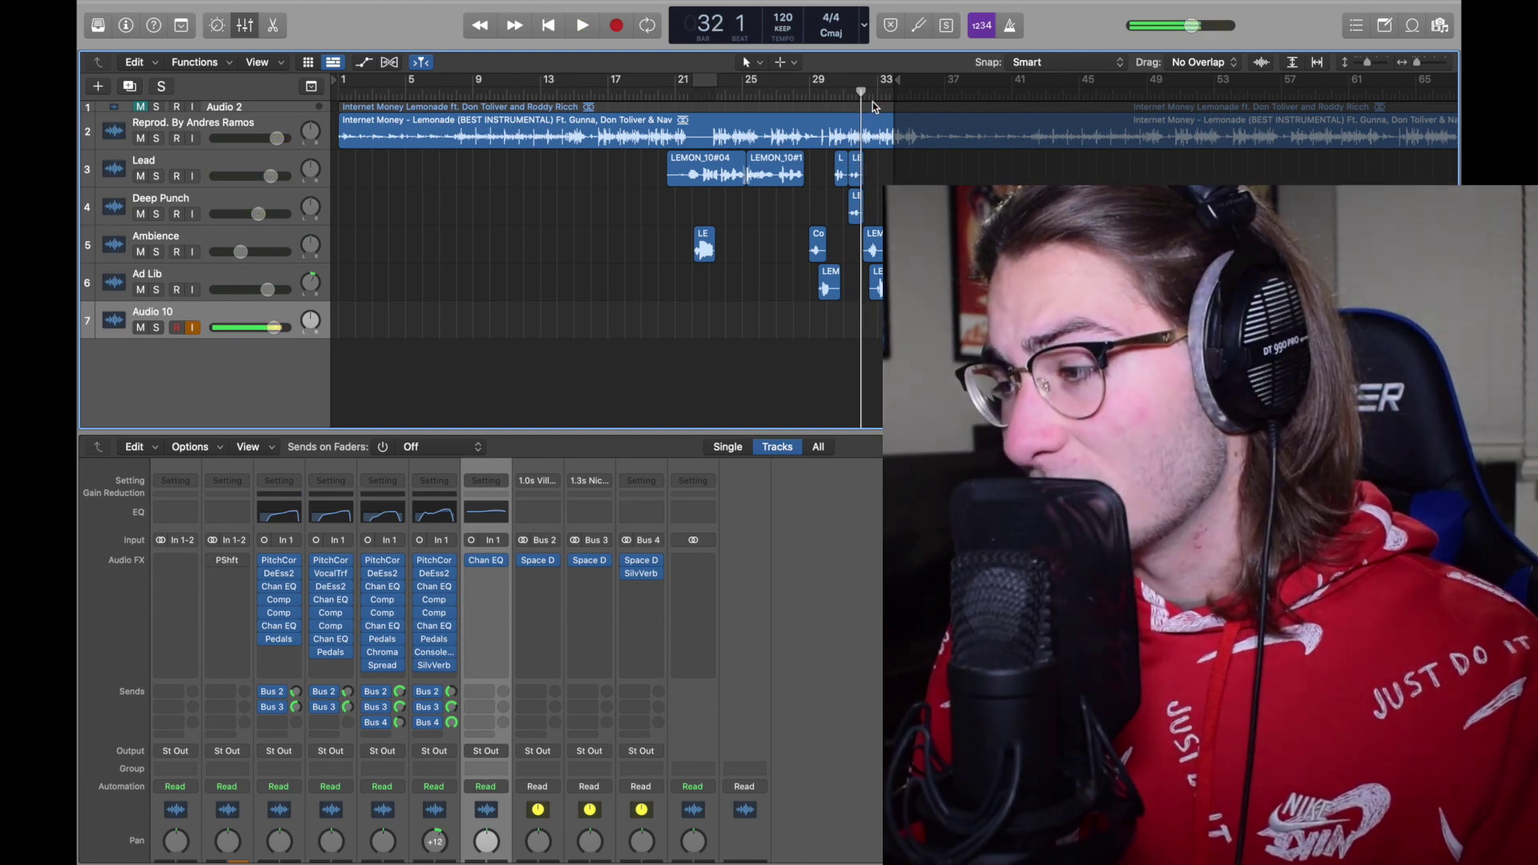
left_click(156, 251)
left_click(156, 252)
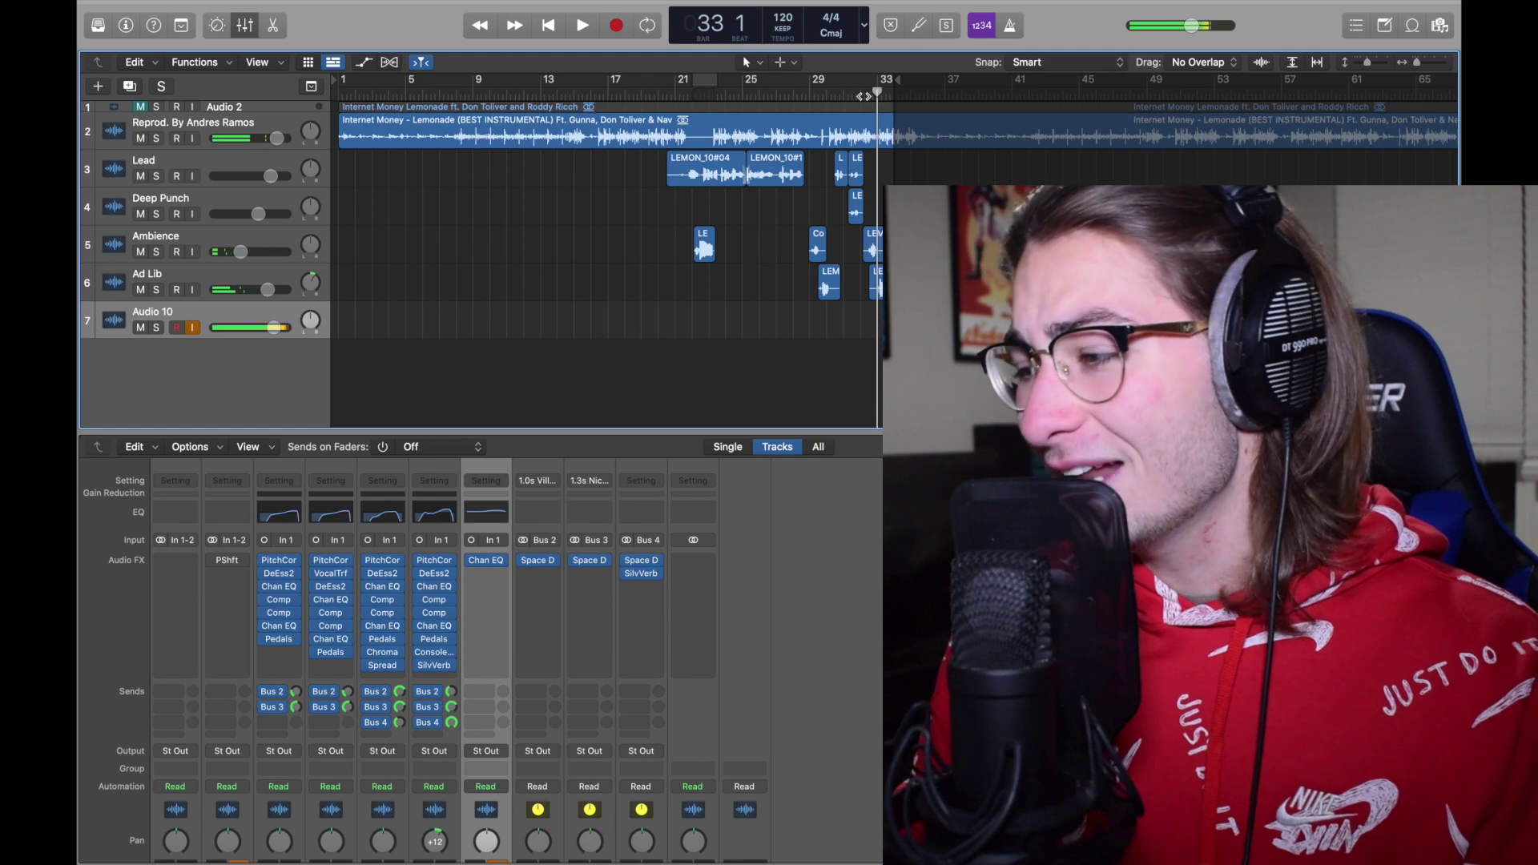
key("space")
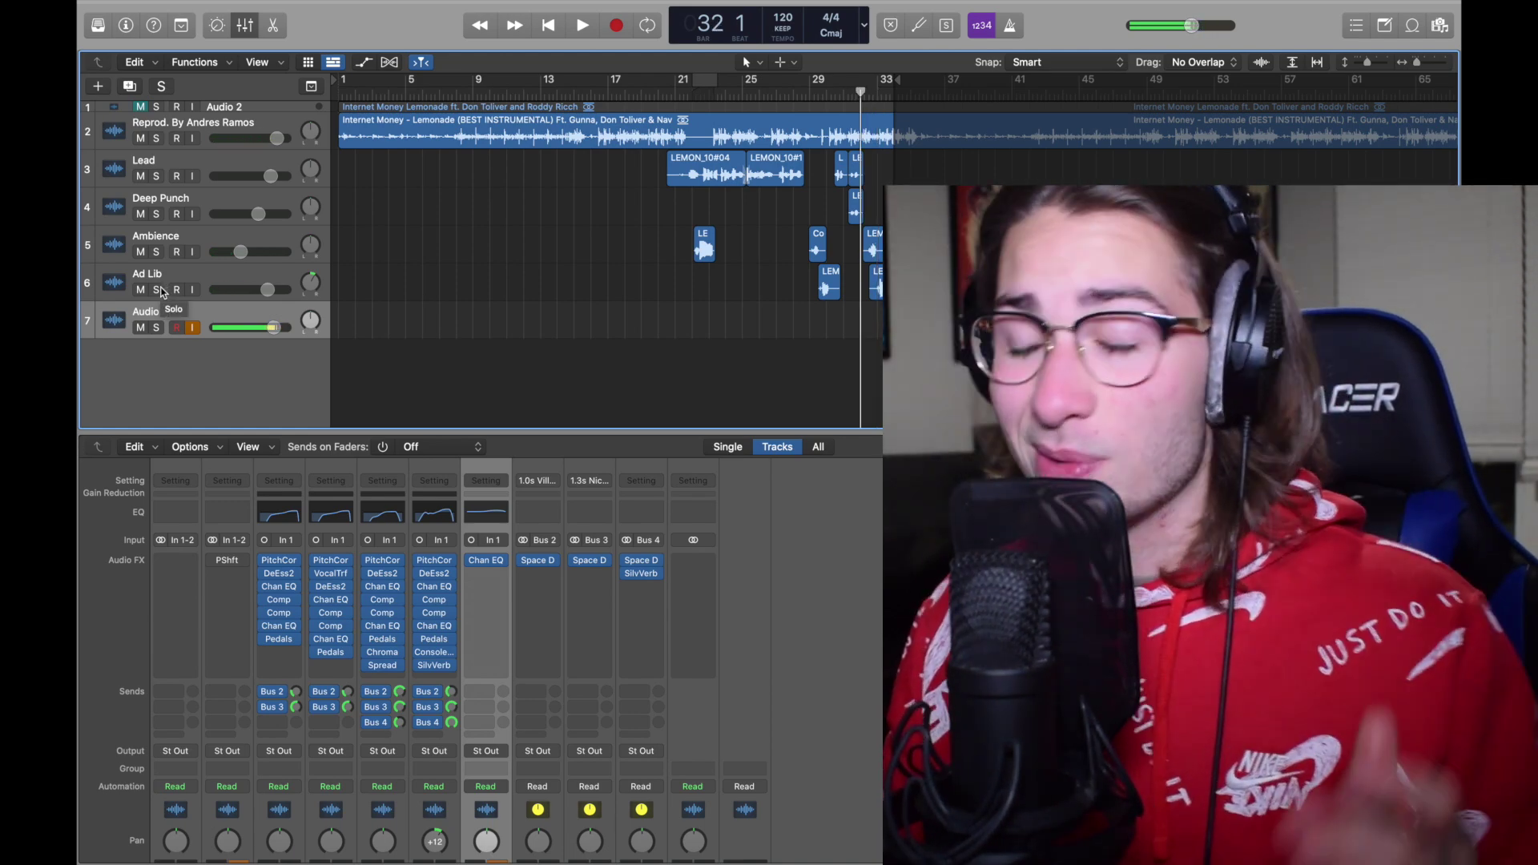
Step: Audition the Ad Lib and Audio 10 tracks in solo, clear all solos and play the full mix from about bar 30
left_click(158, 290)
key("space")
left_click(158, 328)
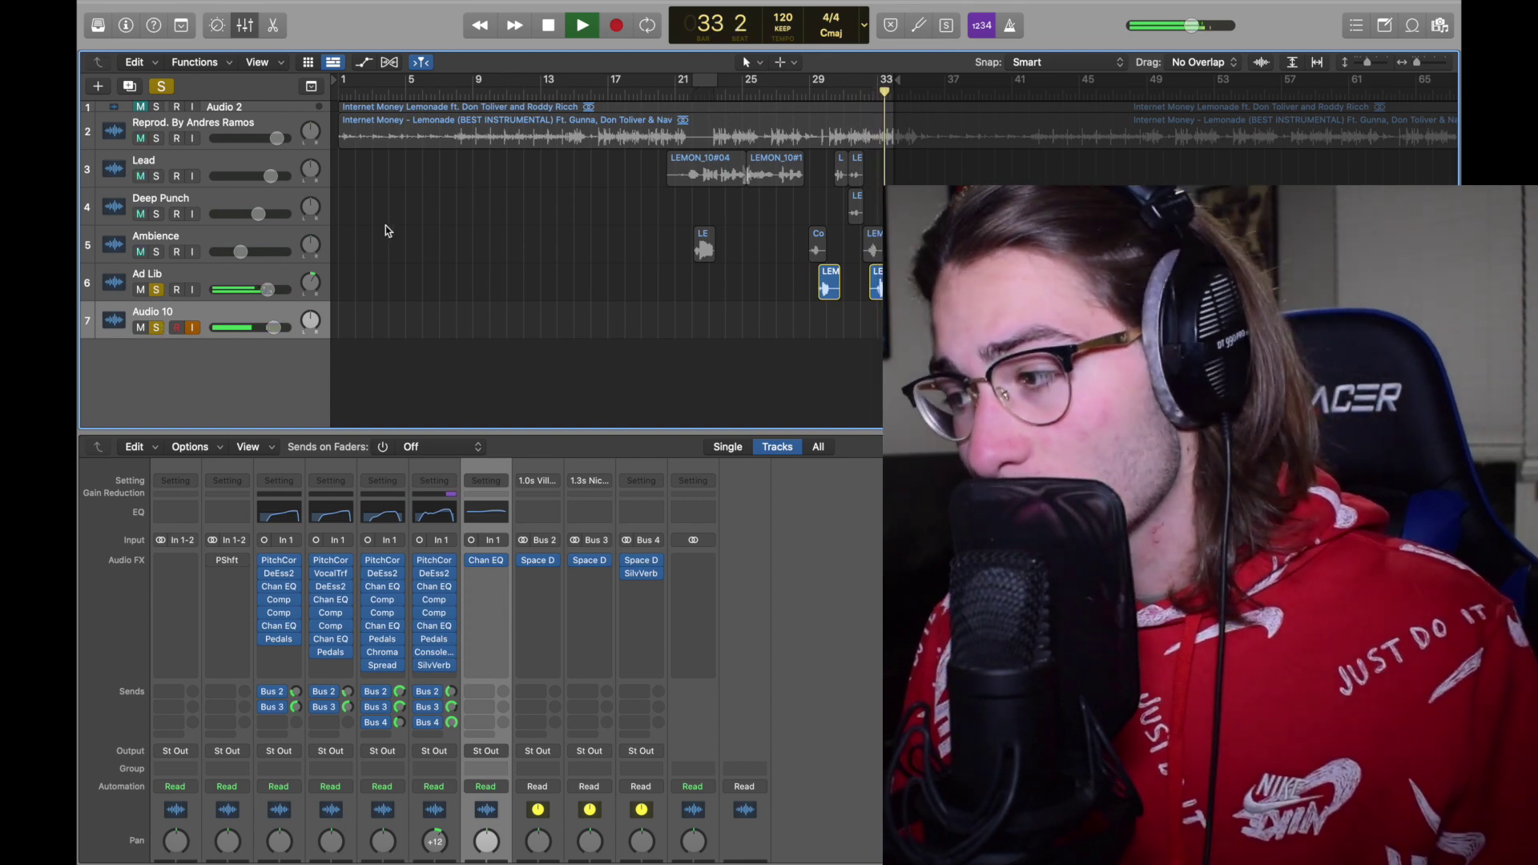
key("space")
left_click(161, 86)
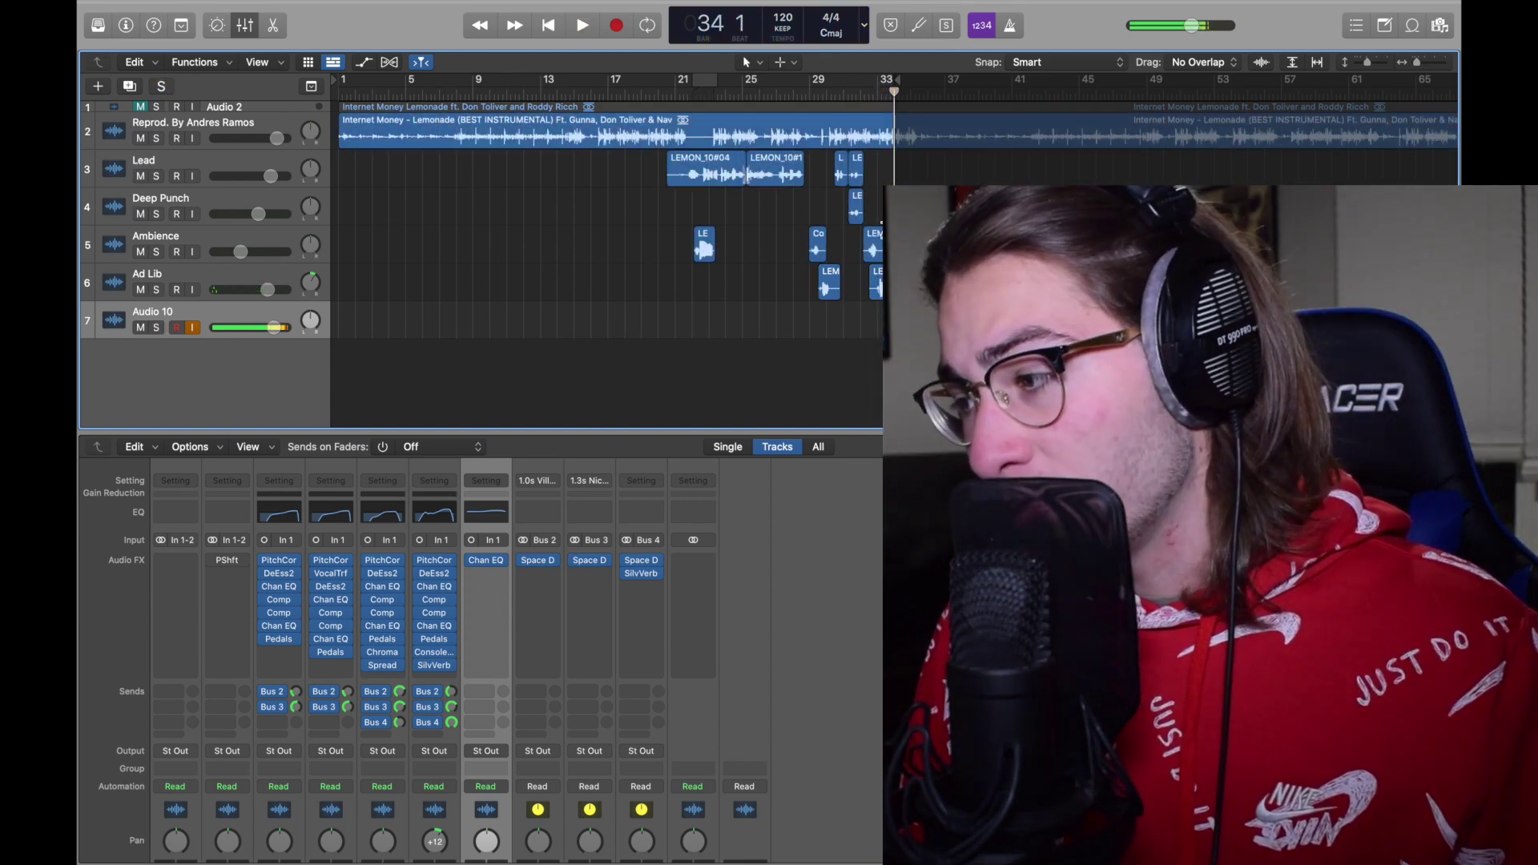
left_click(828, 90)
key("space")
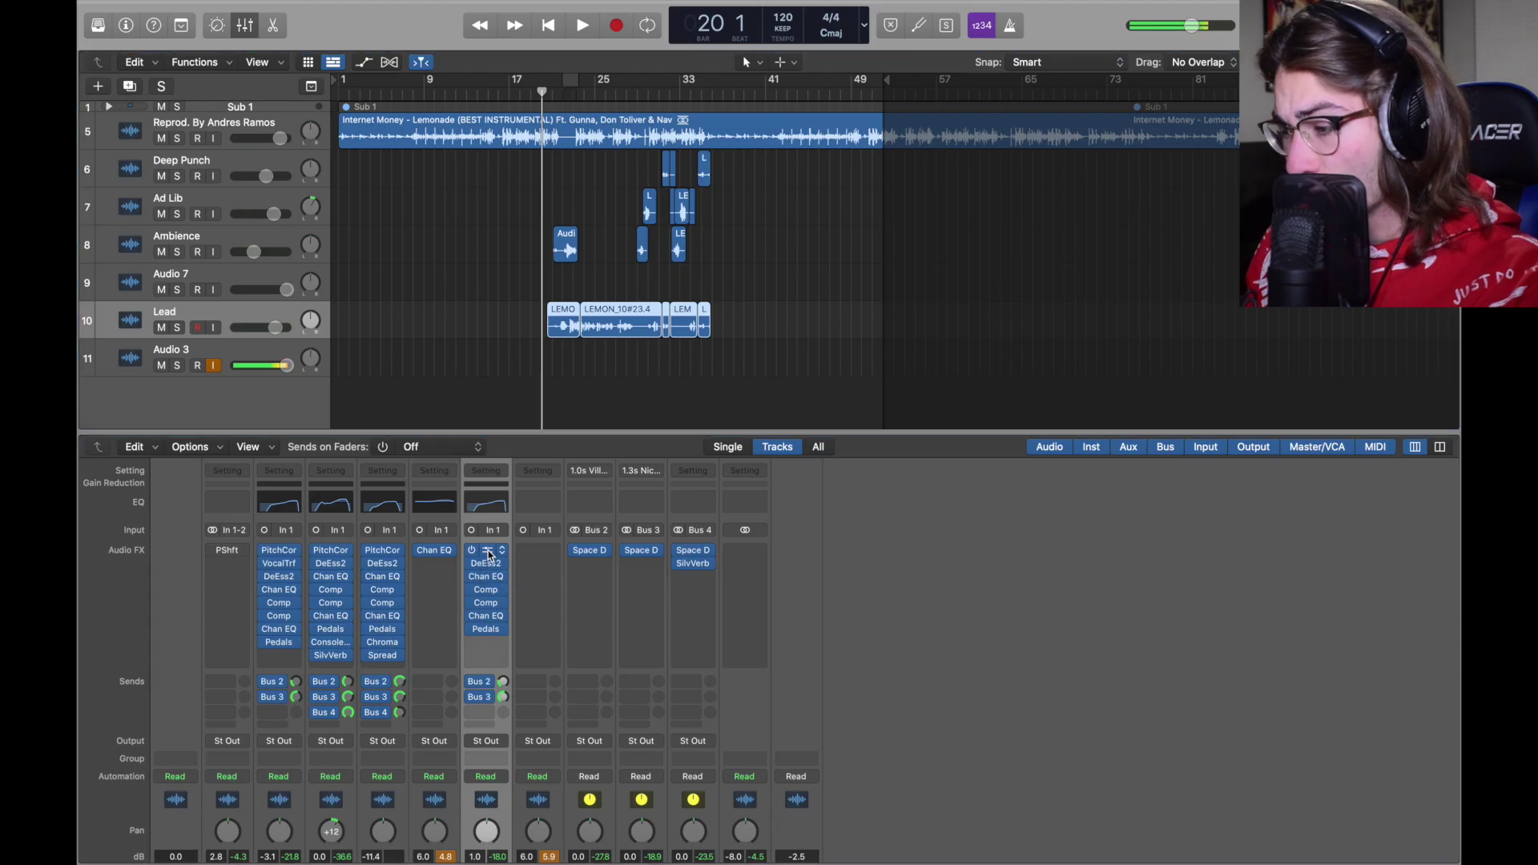
Step: Copy the Lead channel's Pitch Correction plug-in to Audio 3's first insert and reselect it from the Pitch category to view its settings
left_click_drag(482, 550, 522, 548)
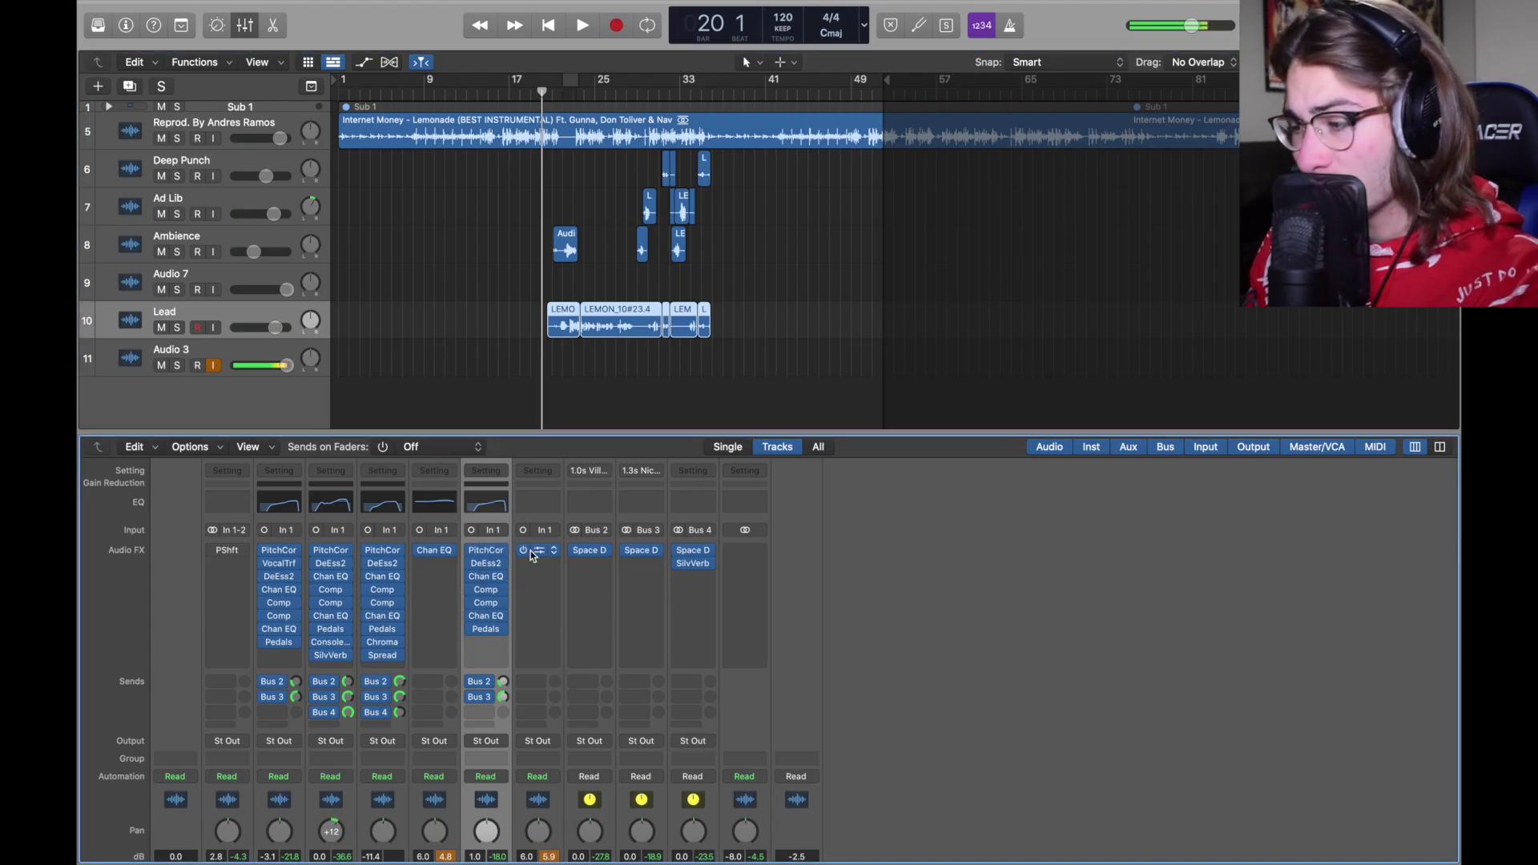
left_click(529, 550)
mouse_move(641, 790)
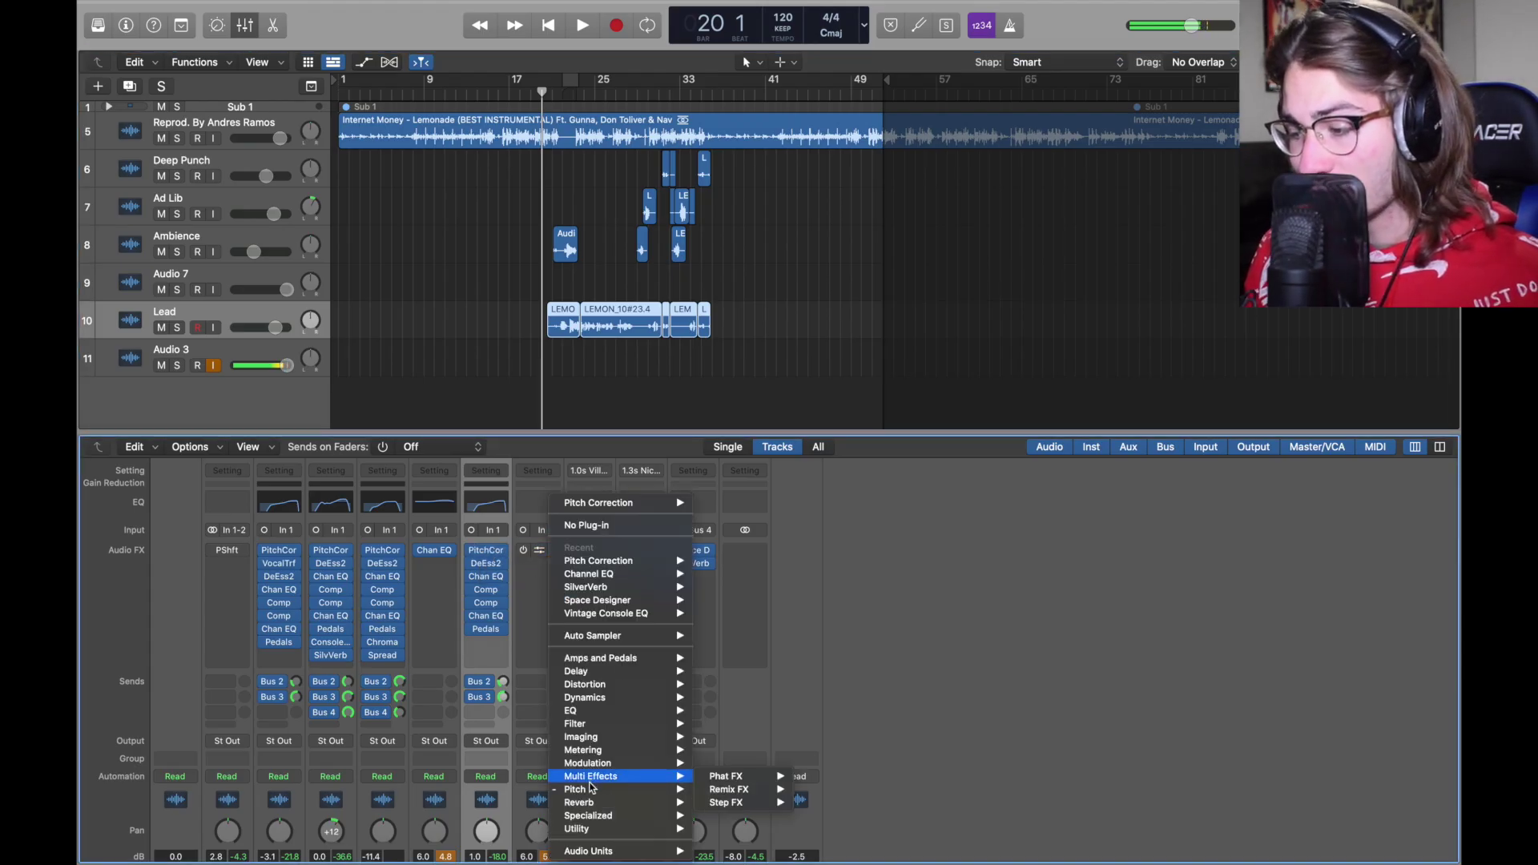
left_click(859, 789)
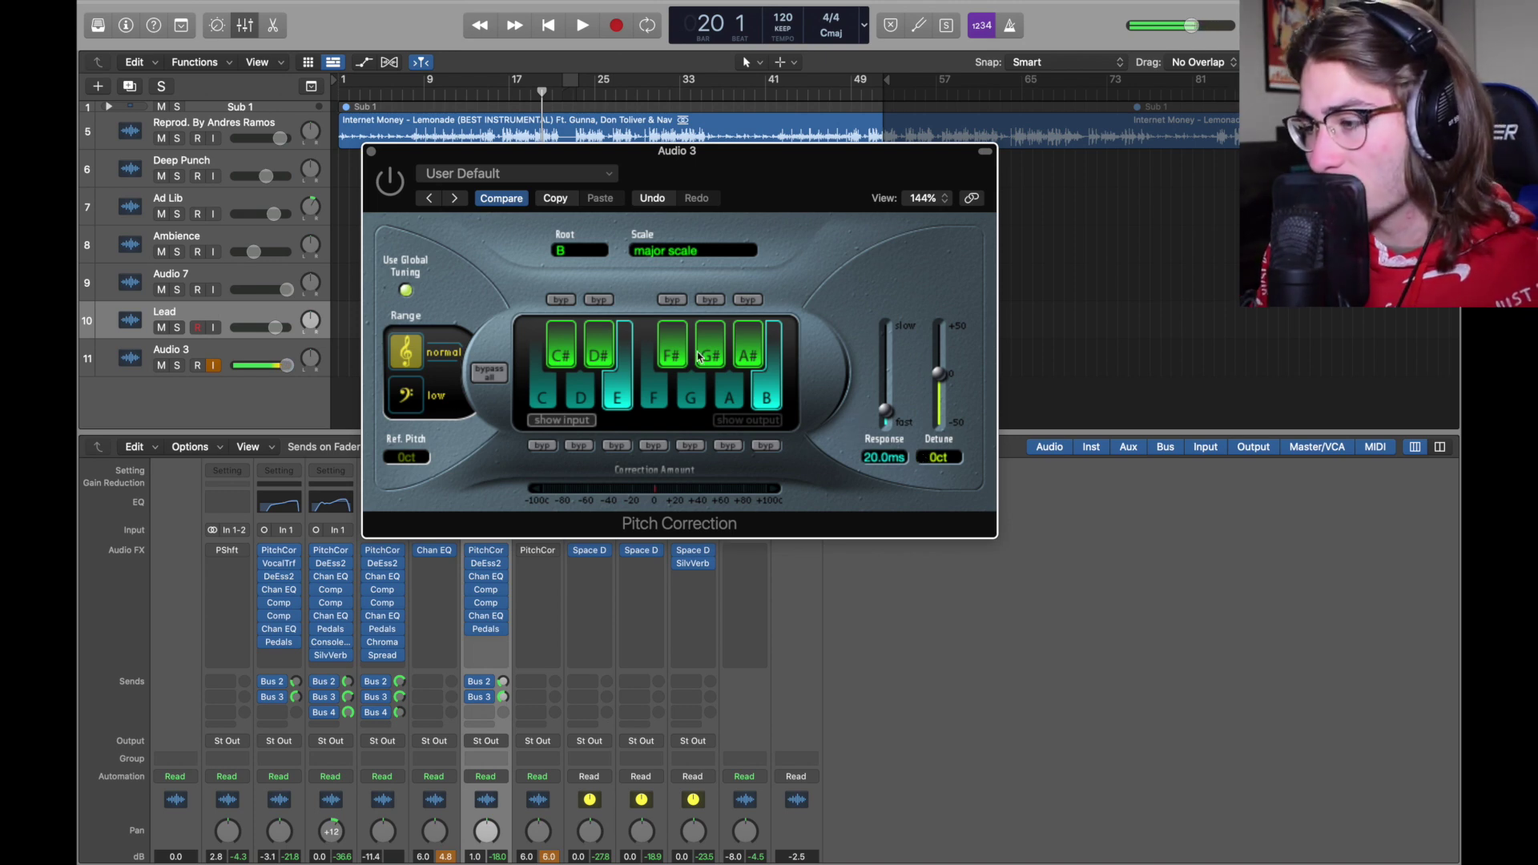
left_click(371, 151)
Step: Reselect DeEsser 2 from the Dynamics category in Audio 3's second insert, view its settings and close it
left_click(552, 566)
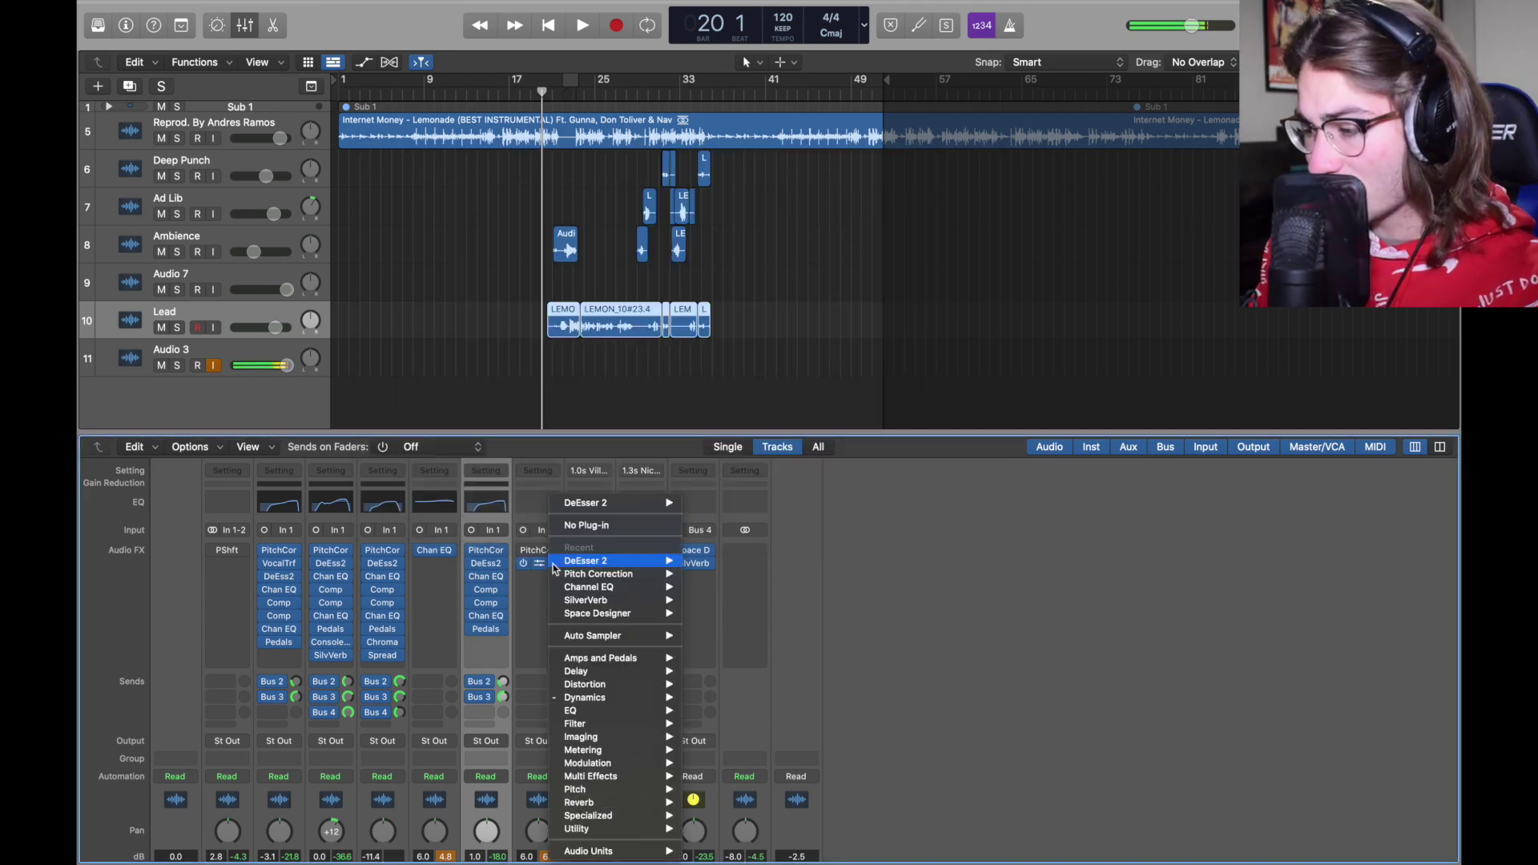
mouse_move(617, 698)
mouse_move(745, 724)
left_click(842, 738)
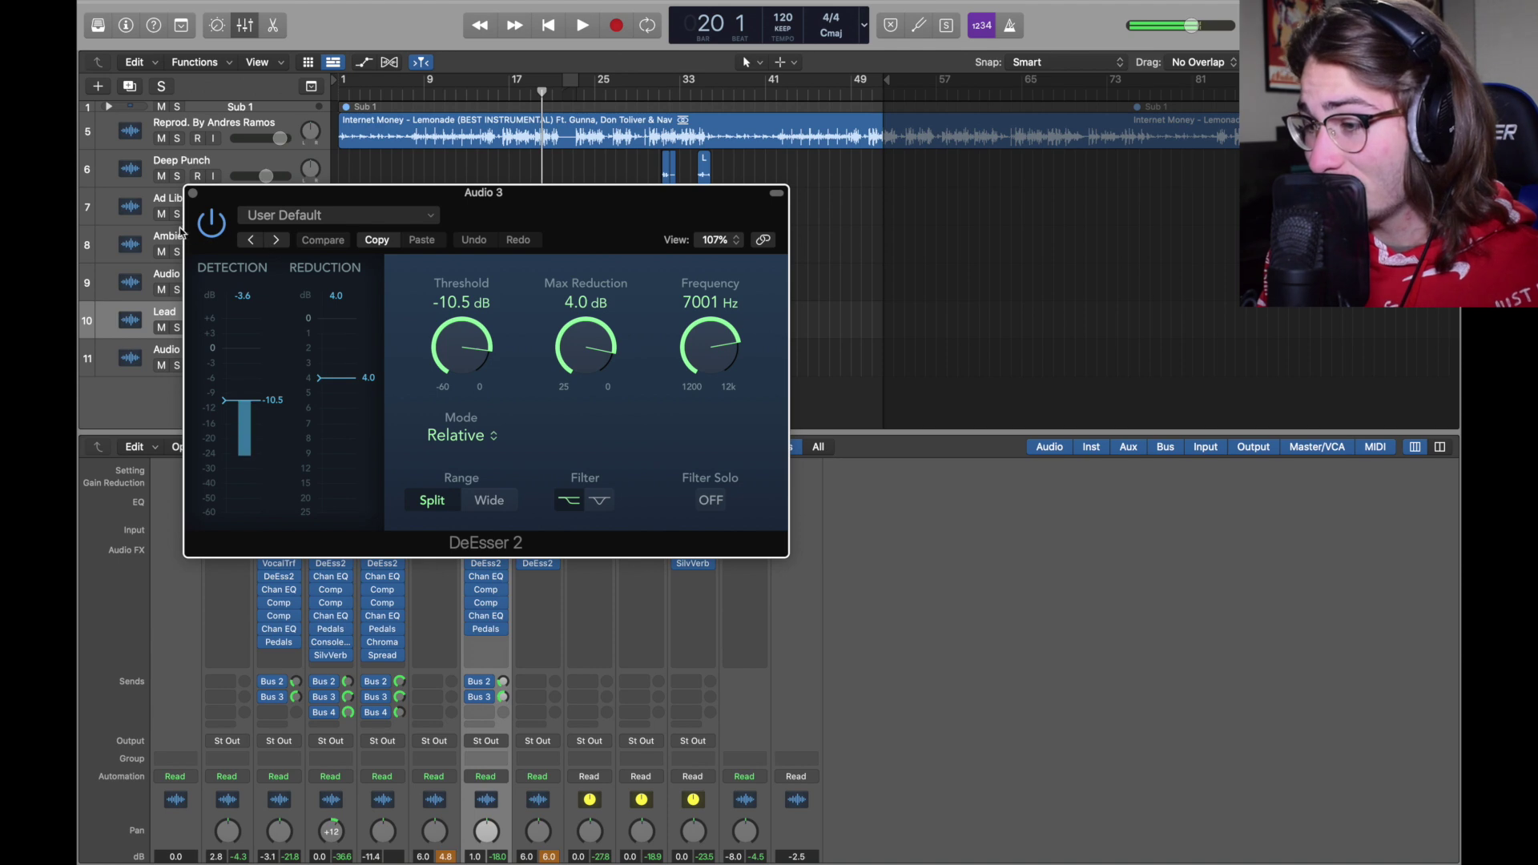
left_click(193, 191)
Step: Copy the Lead channel's first Channel EQ to Audio 3's third insert and reselect it in stereo from the EQ category
left_click_drag(488, 580, 525, 577)
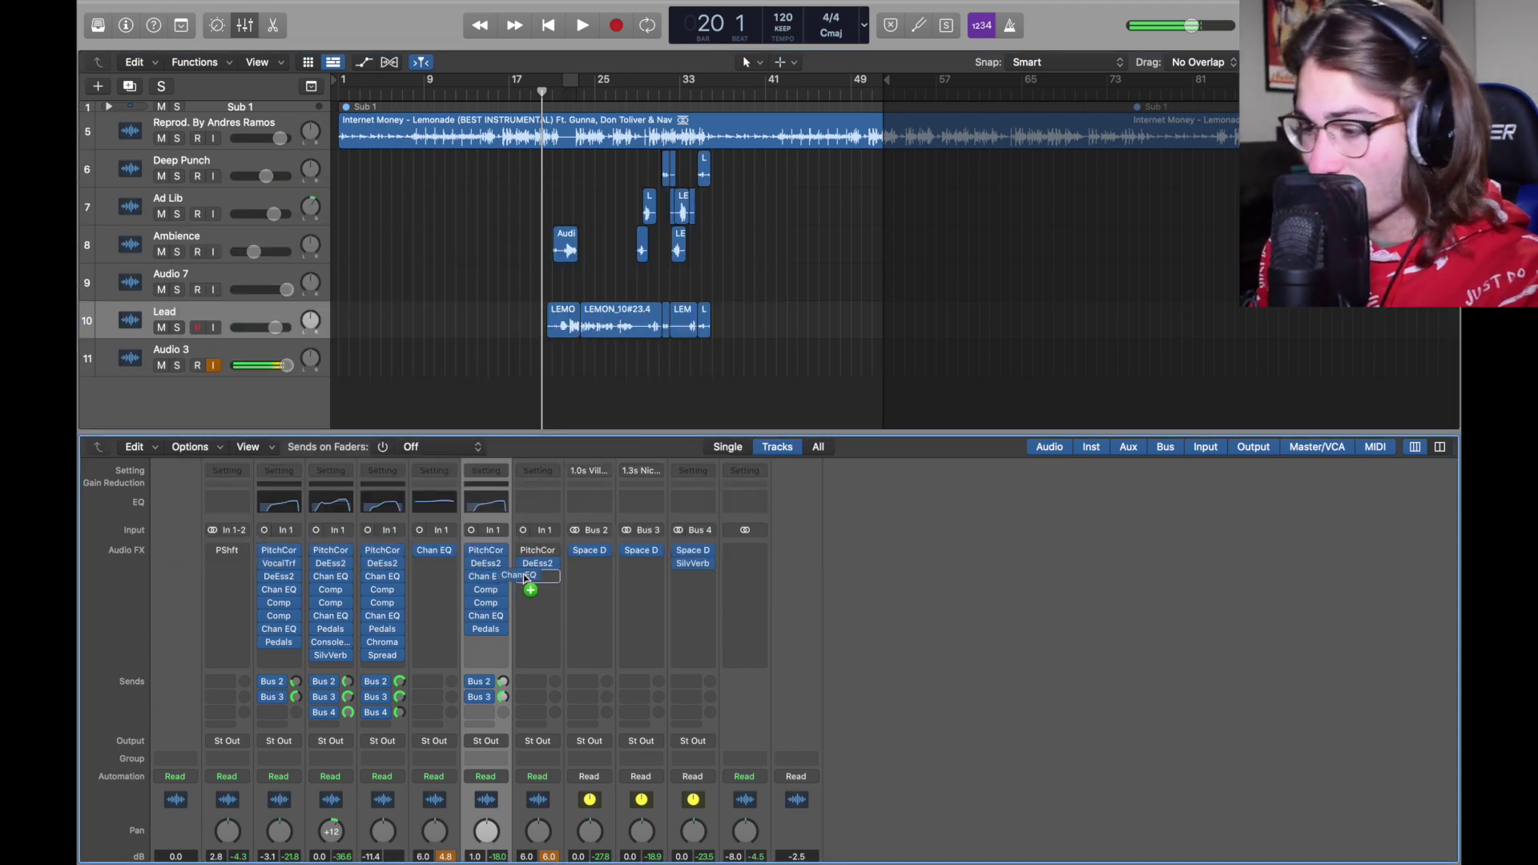
left_click(559, 577)
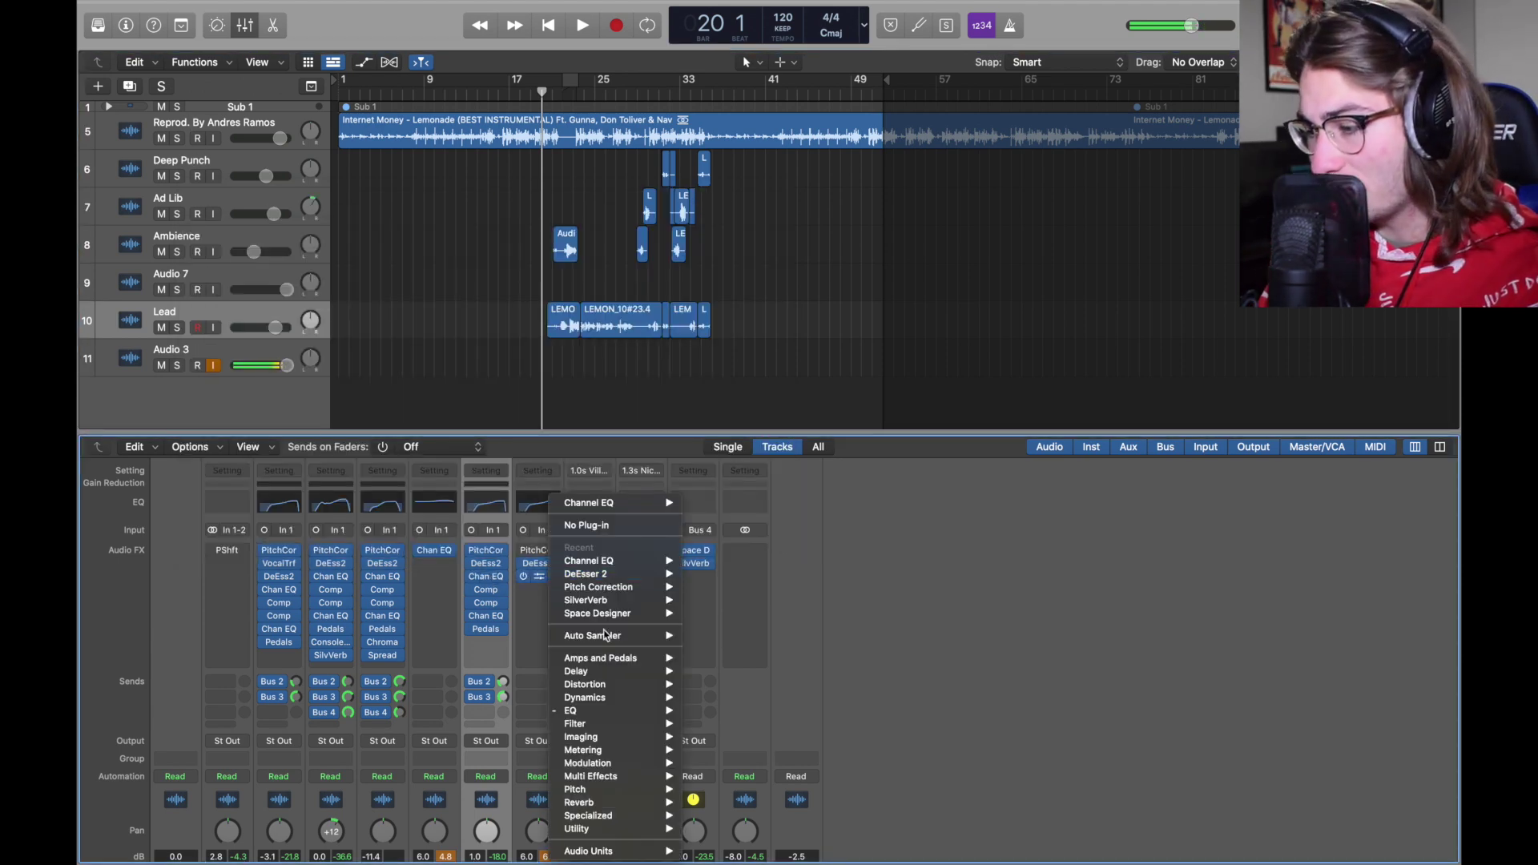
mouse_move(596, 713)
mouse_move(774, 715)
left_click(870, 712)
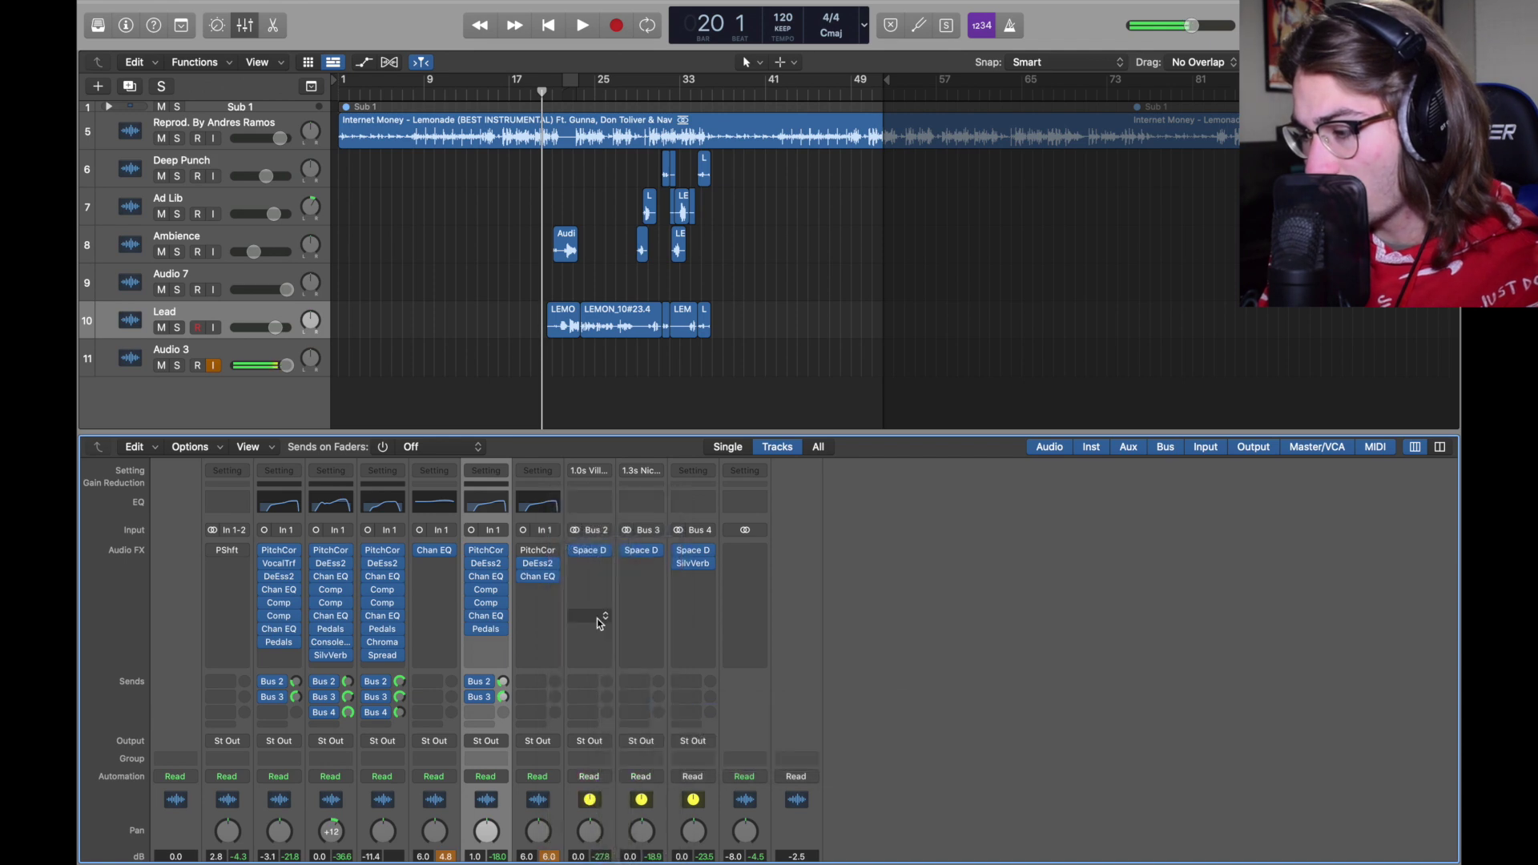
left_click_drag(721, 199, 417, 174)
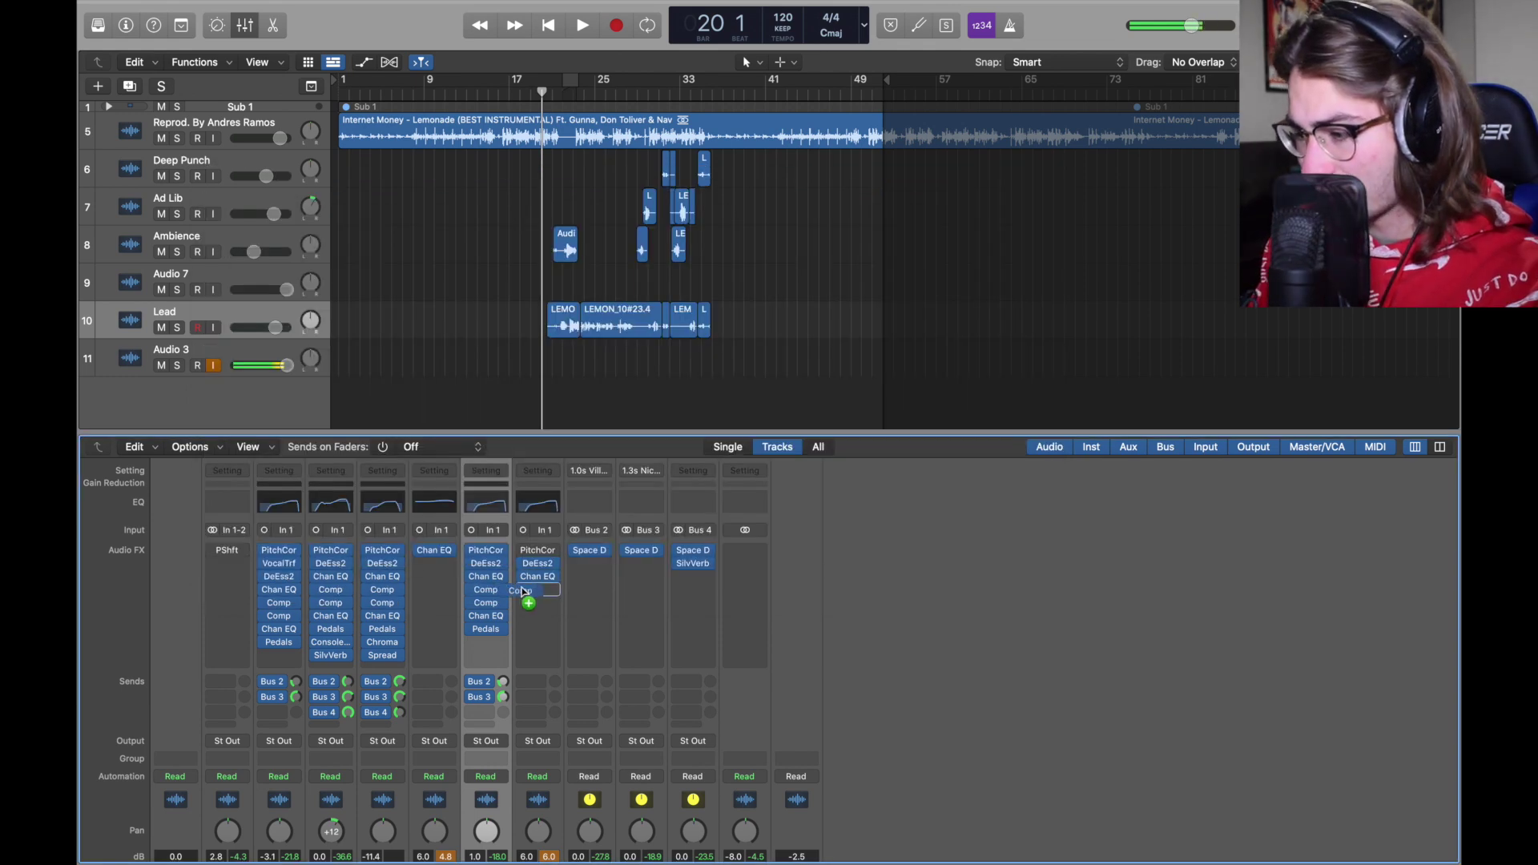
Step: Copy the Lead channel's first Compressor to Audio 3's fourth insert, reselect it in stereo and review its Vintage FET settings
left_click_drag(523, 591, 529, 590)
left_click(545, 590)
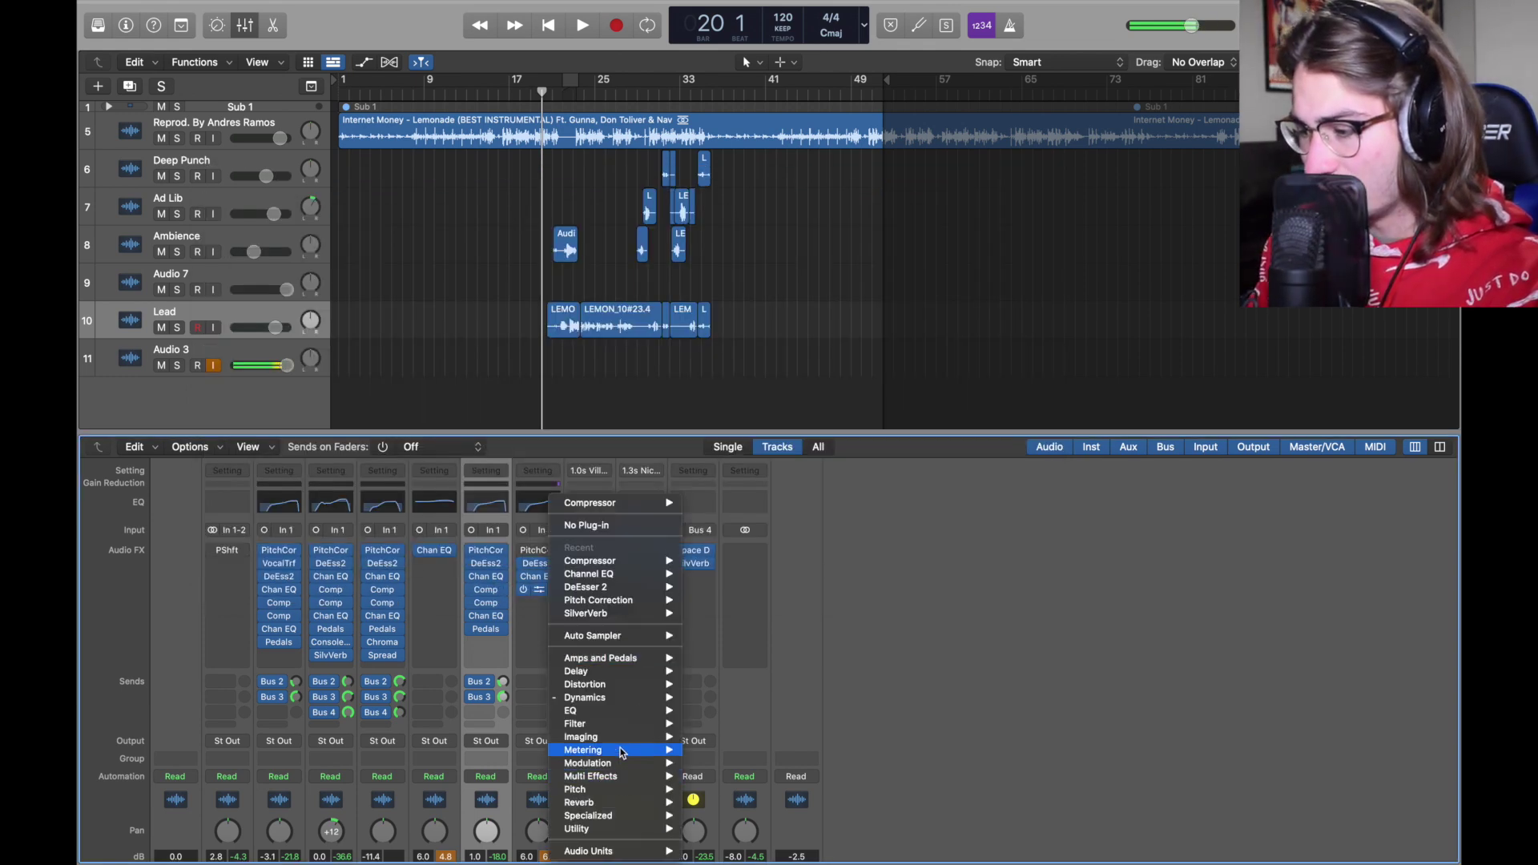
mouse_move(609, 698)
mouse_move(753, 711)
left_click(854, 711)
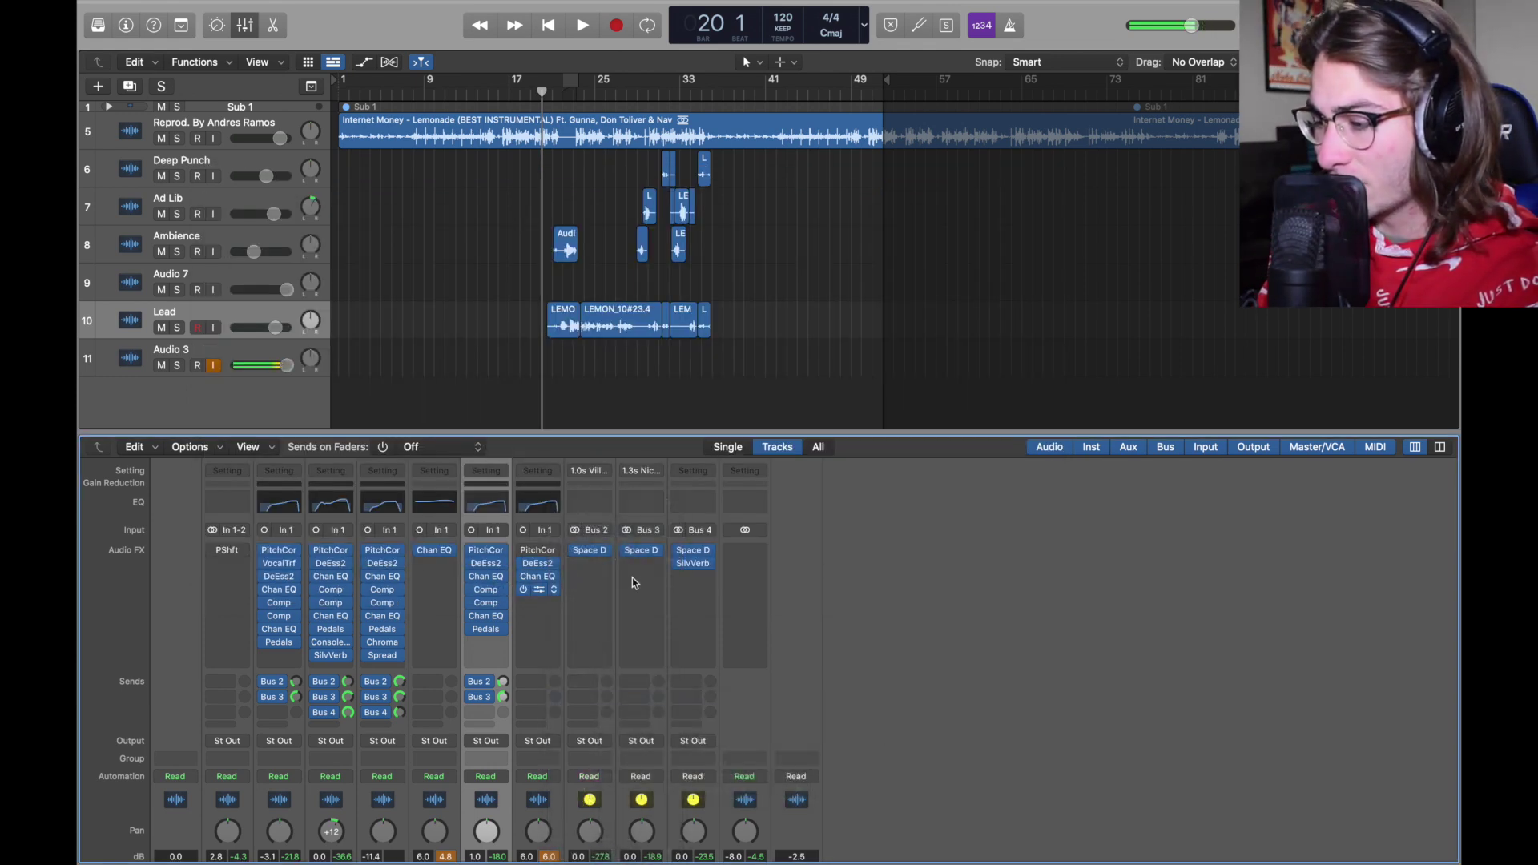
left_click_drag(1037, 240, 781, 119)
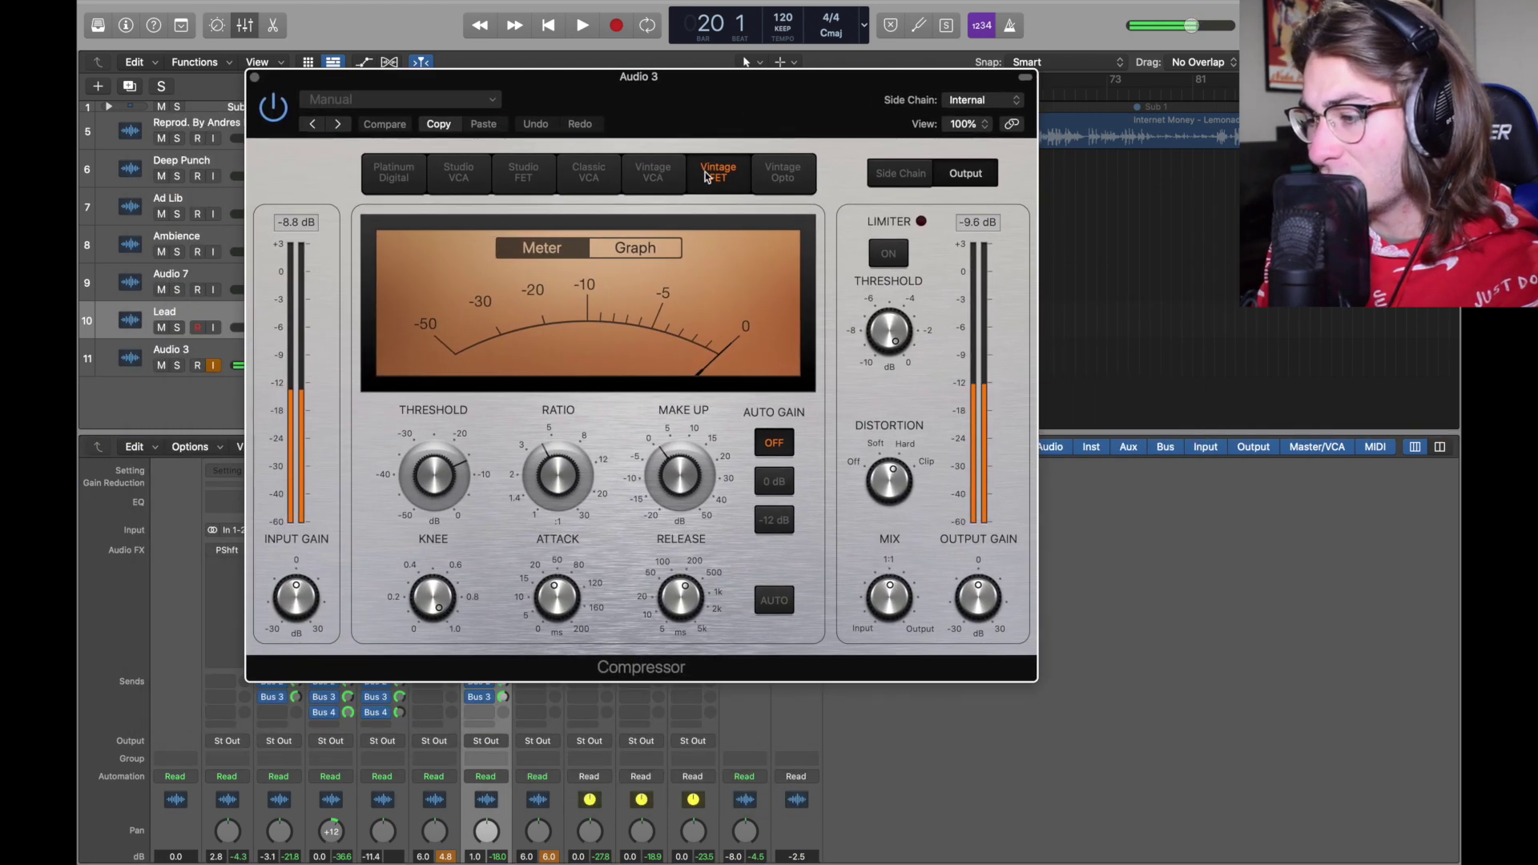
mouse_move(565, 478)
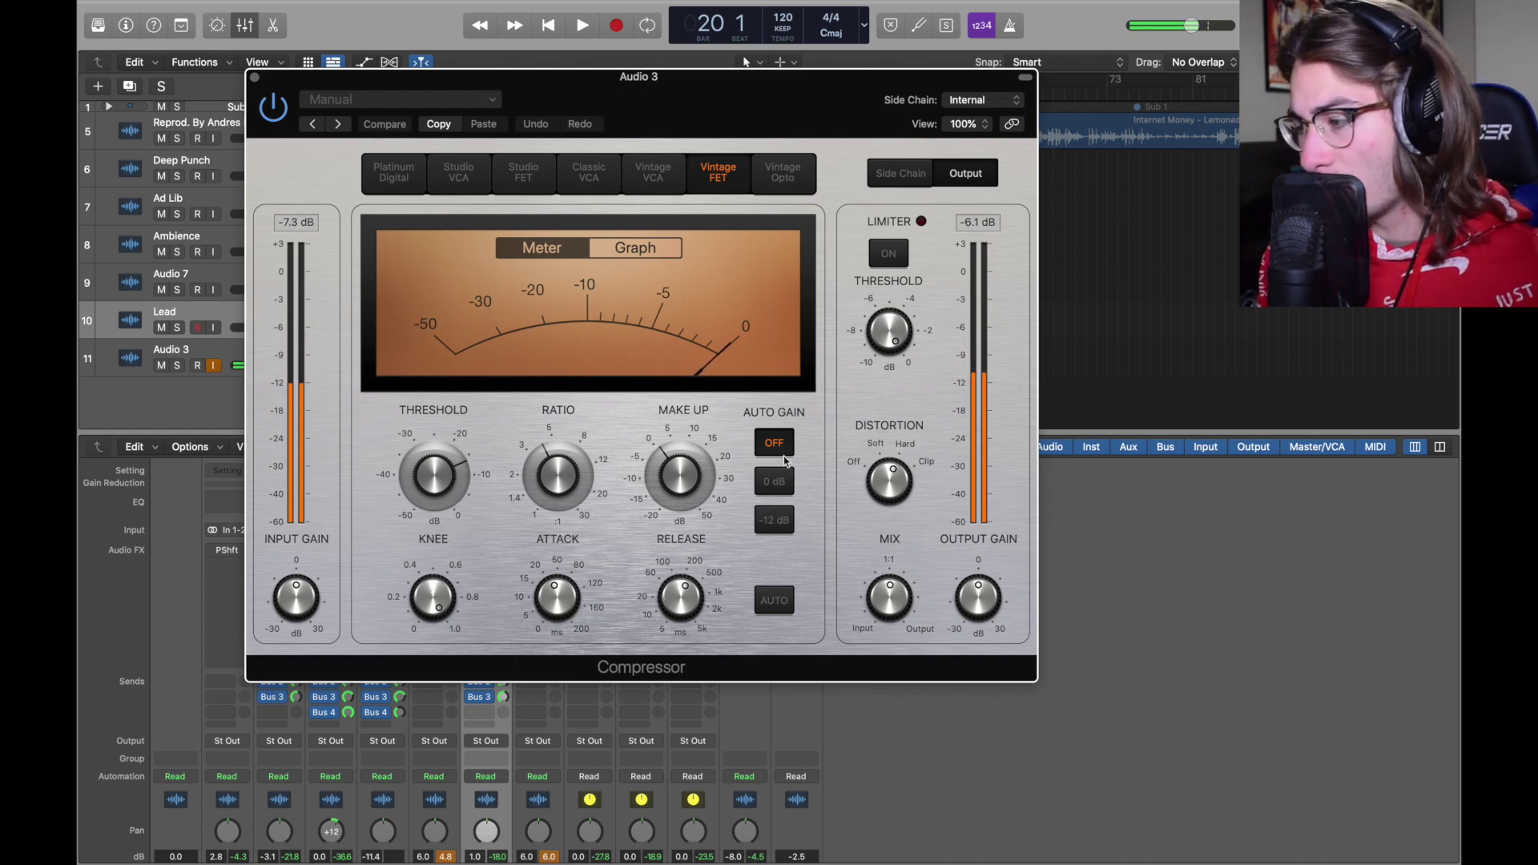
key("super+w")
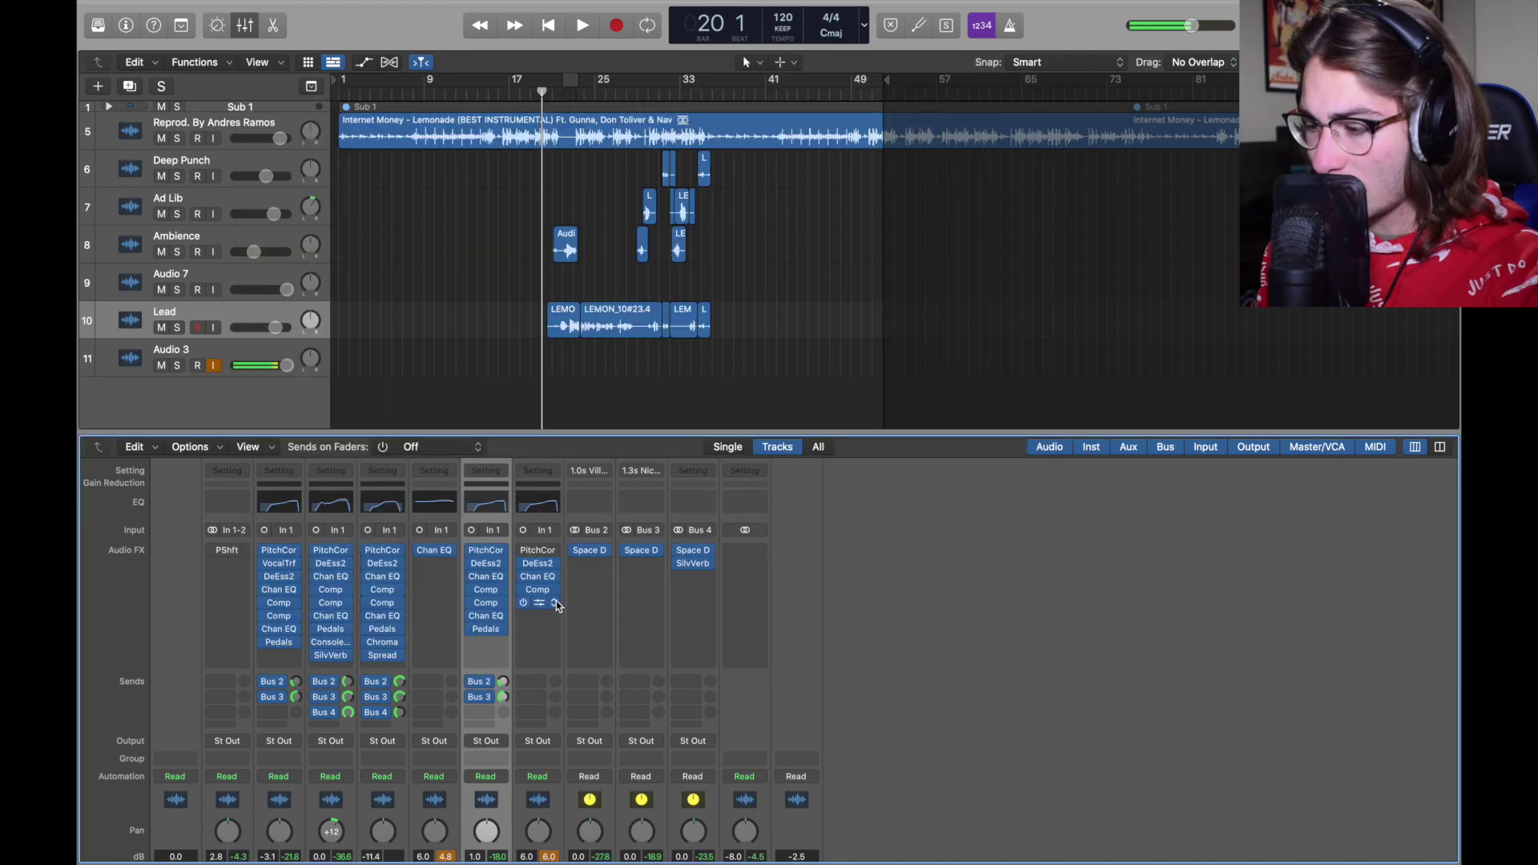
Step: Reselect the stereo Compressor in Audio 3's fifth insert, review its Vintage Opto settings and close it
left_click(556, 602)
mouse_move(626, 700)
mouse_move(721, 697)
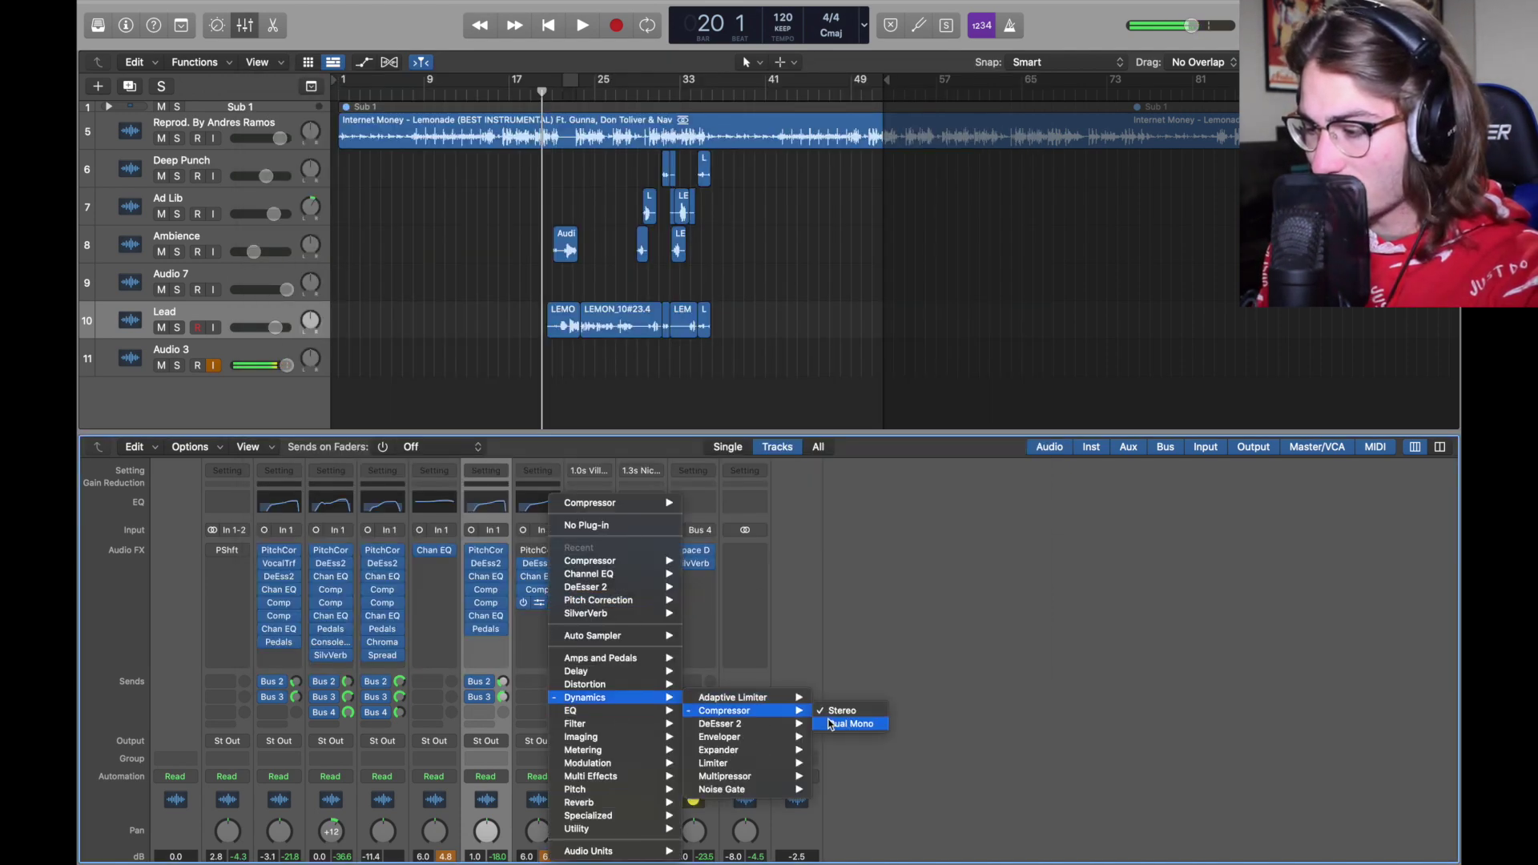
left_click(834, 706)
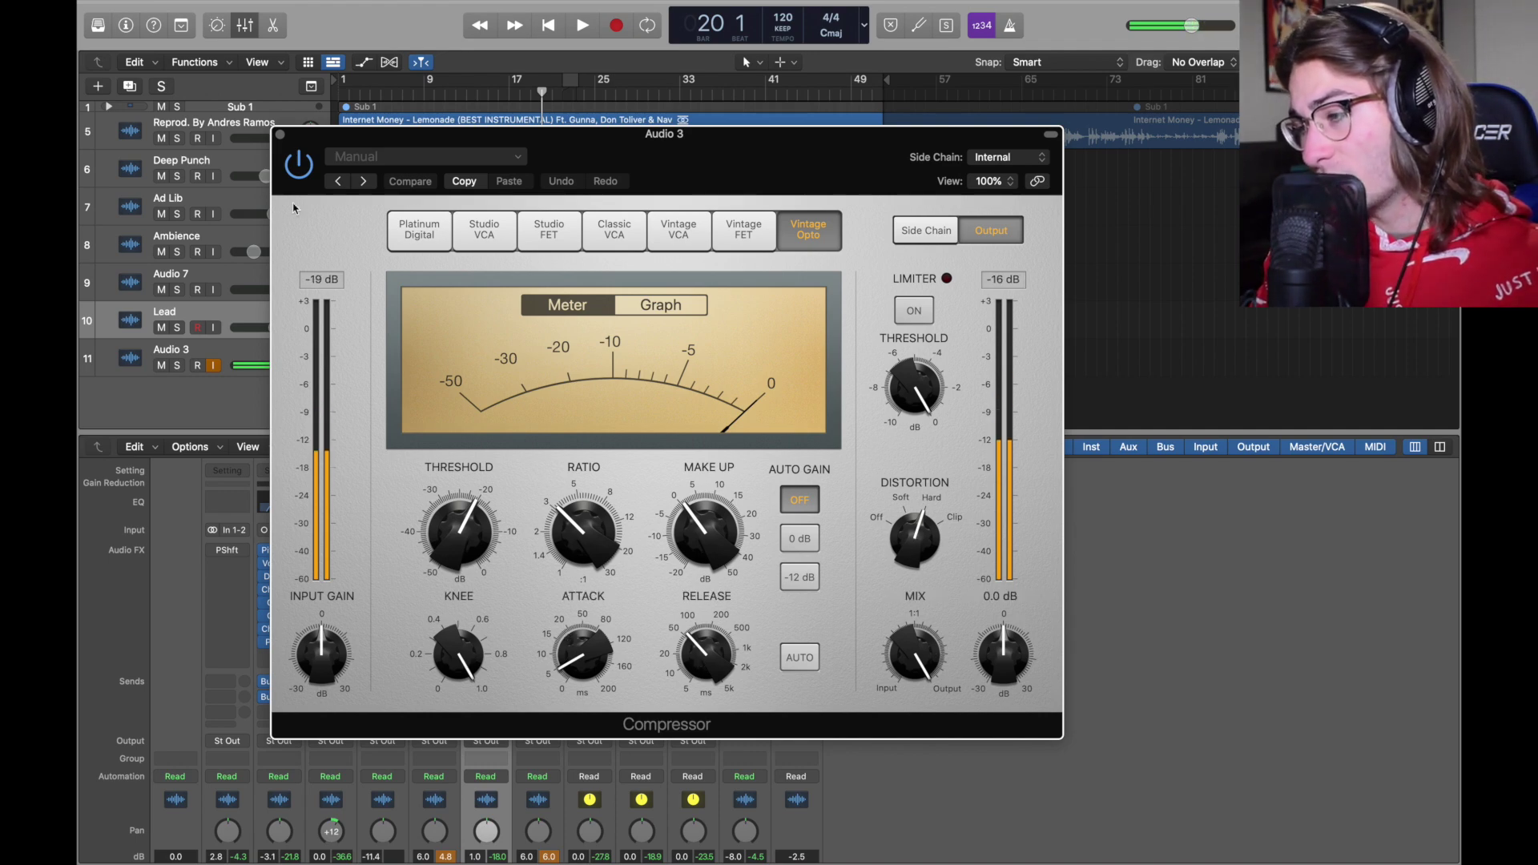
key("super+w")
Step: Copy the Lead channel's second Channel EQ to Audio 3's sixth insert and review its curve
left_click_drag(485, 616, 525, 619)
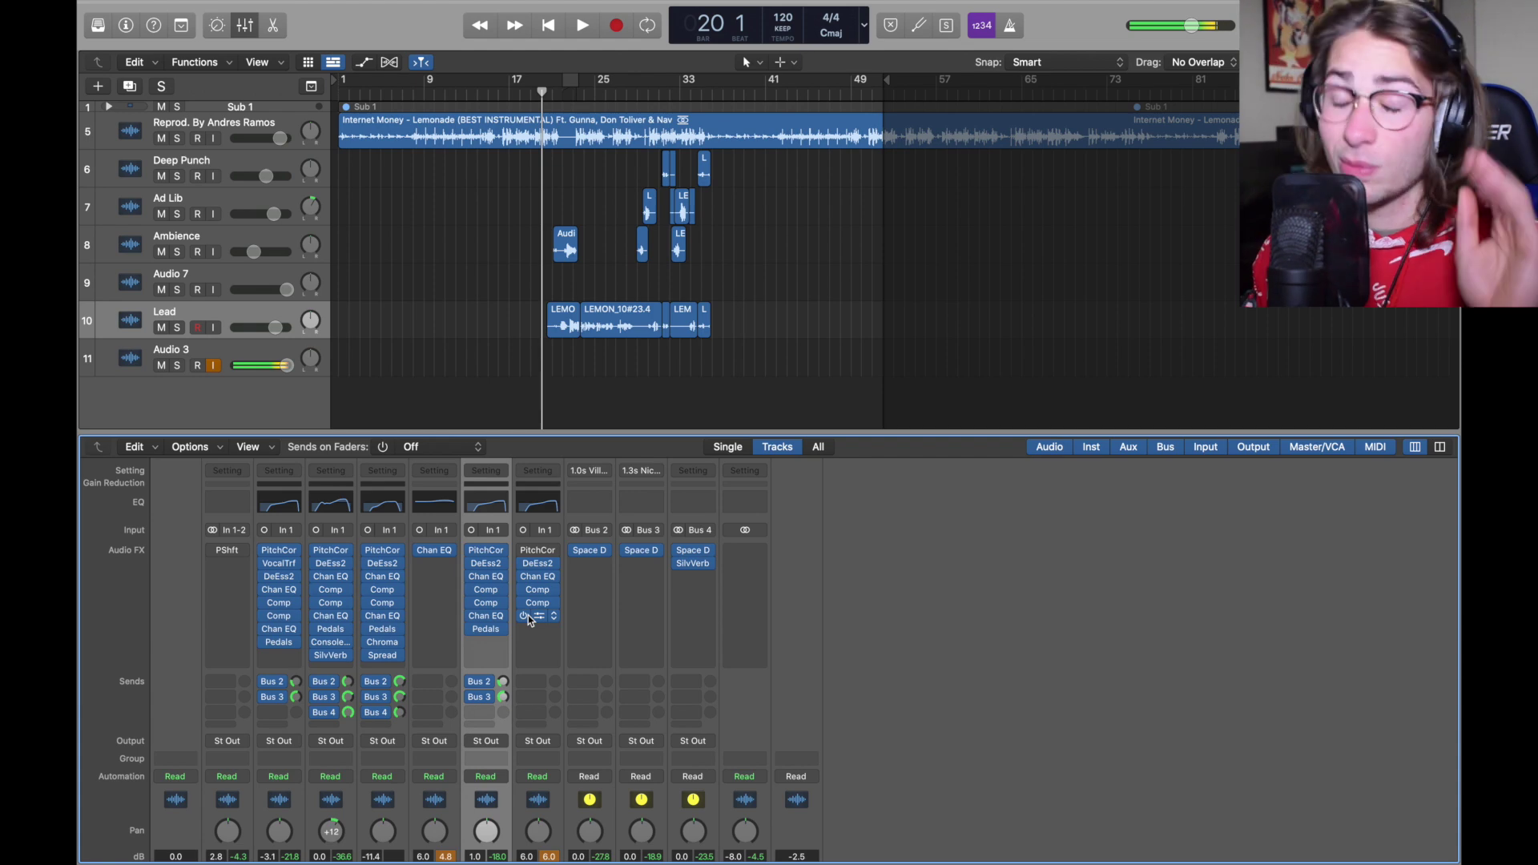
left_click(528, 616)
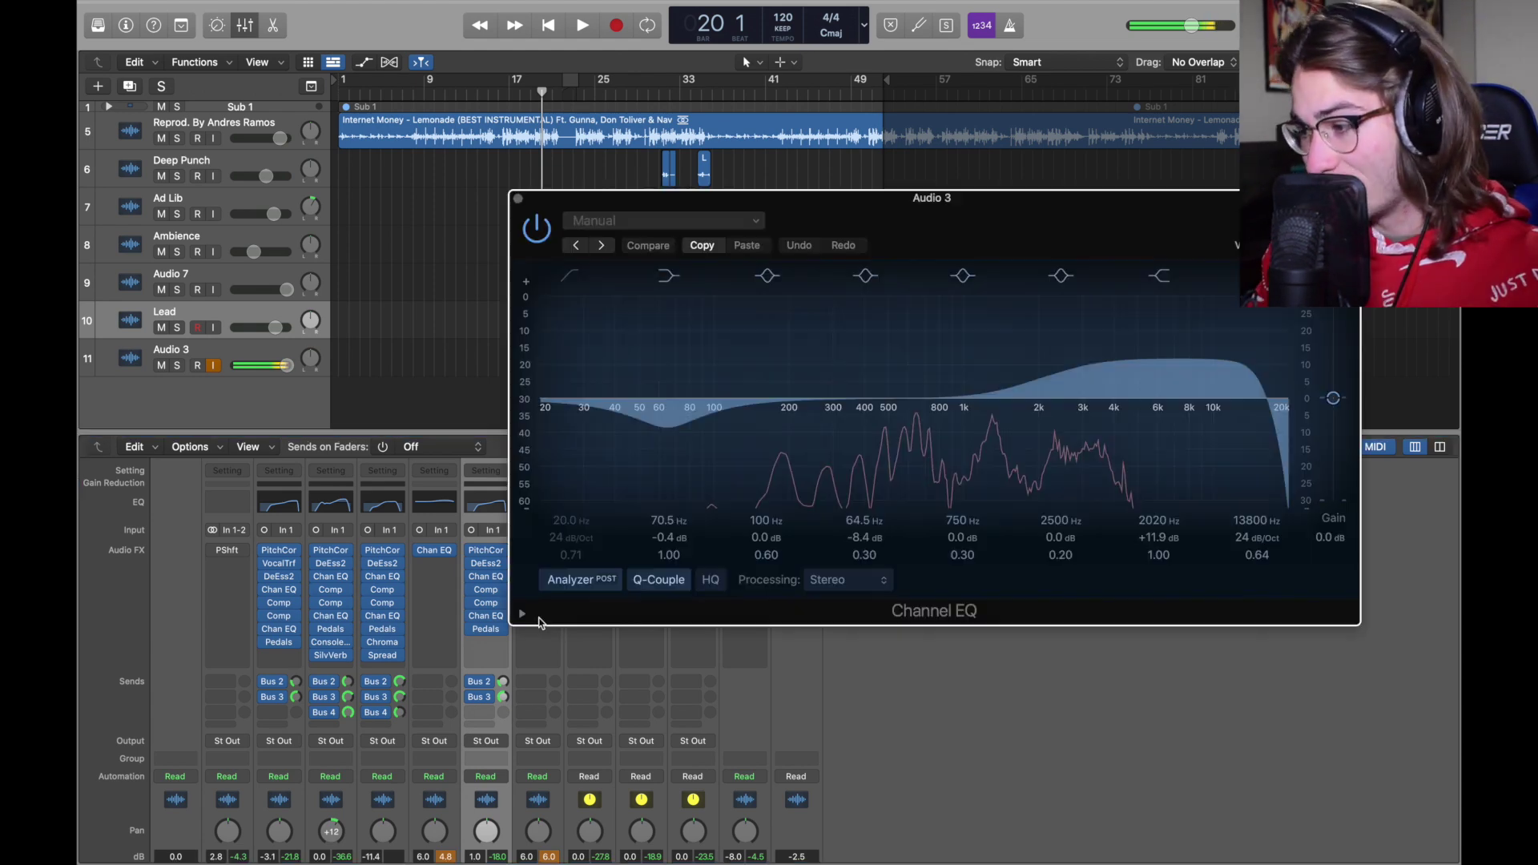
left_click_drag(842, 230, 521, 274)
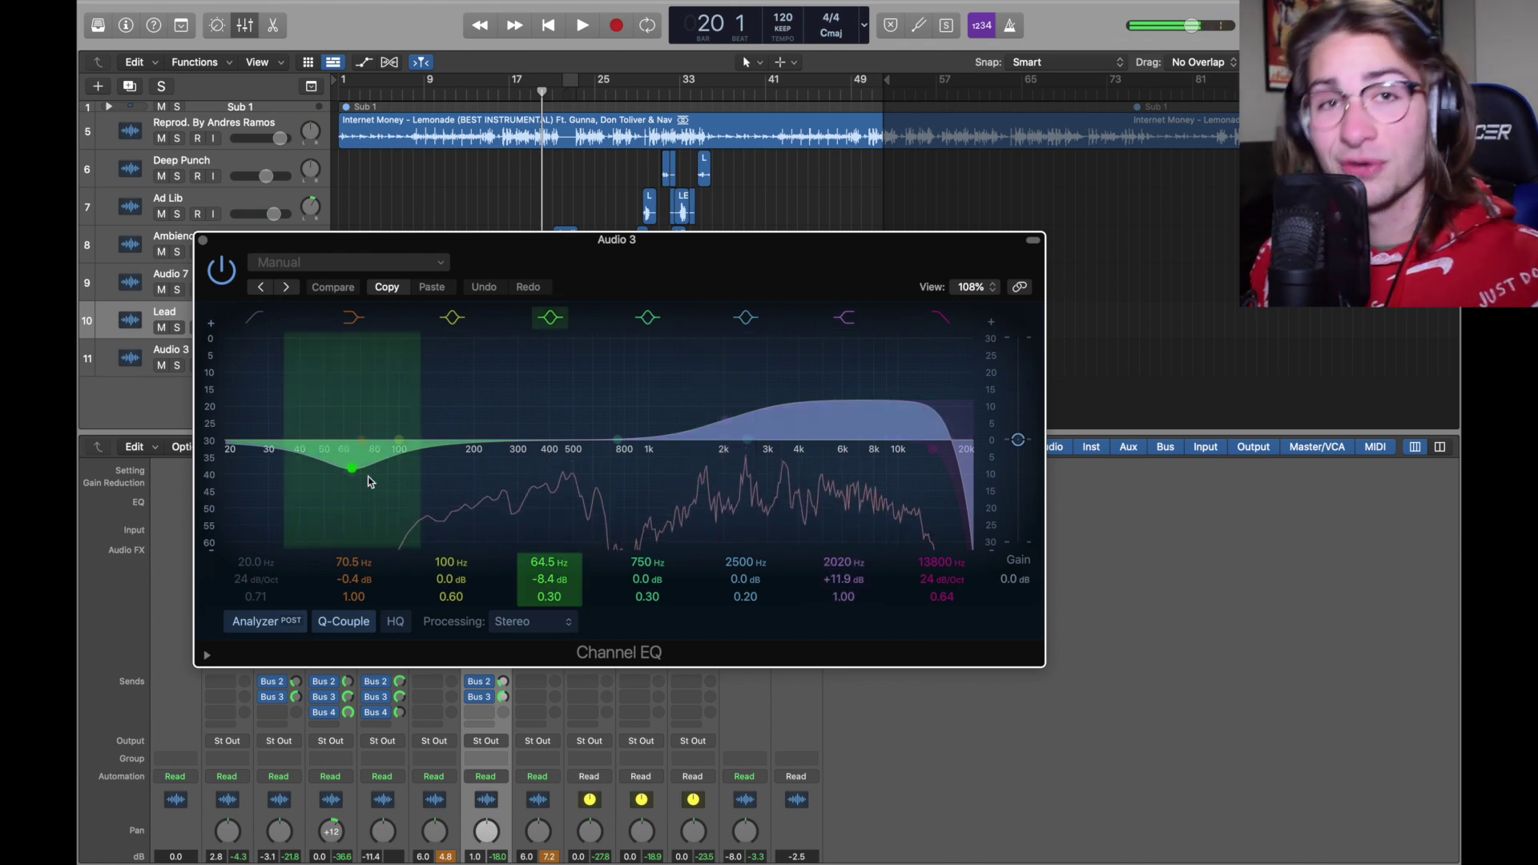
left_click(203, 240)
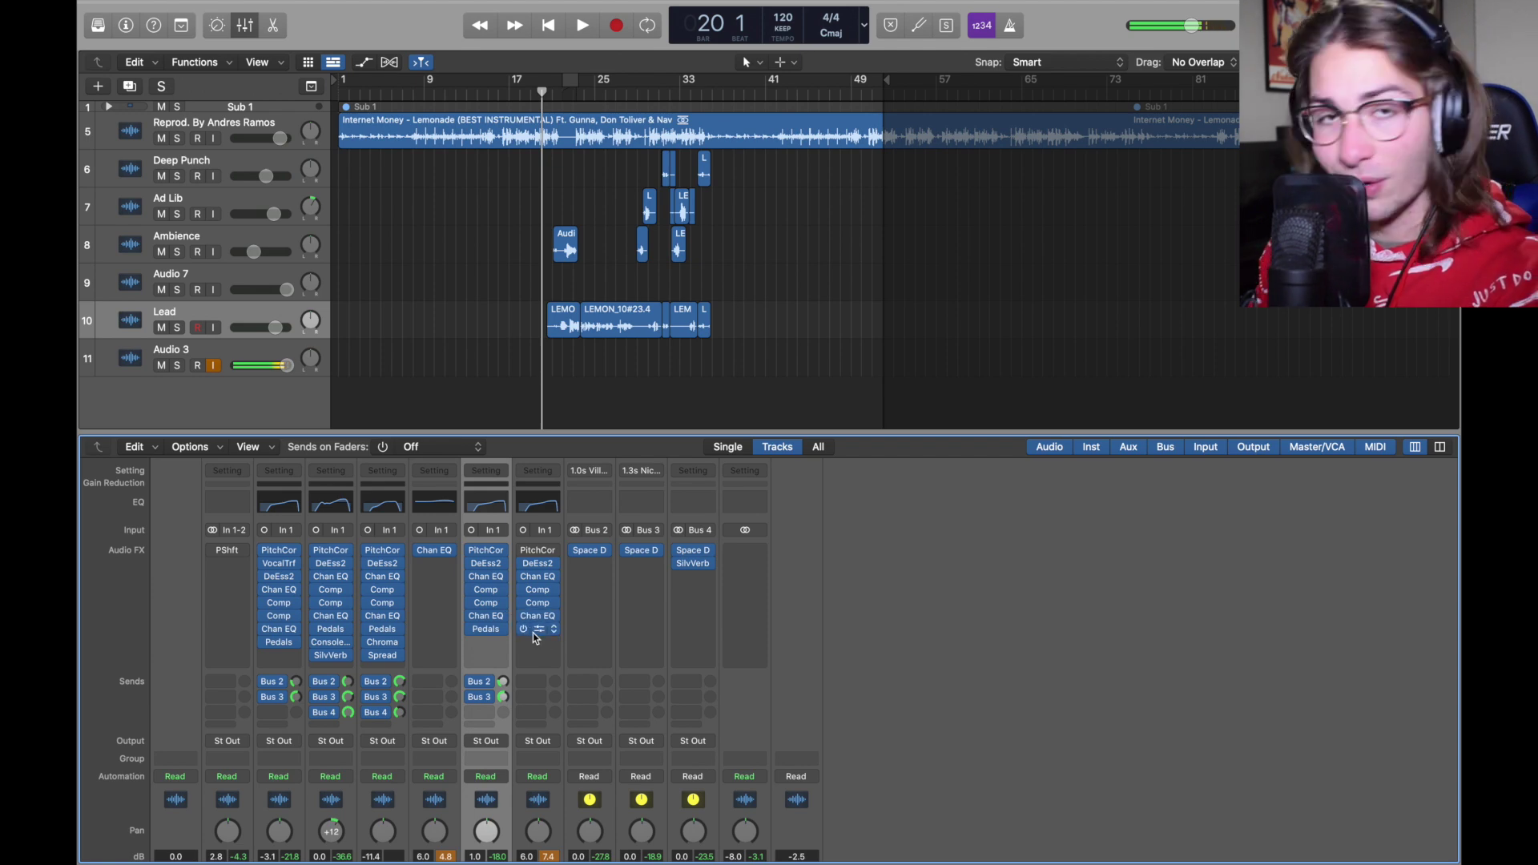
Step: Reselect the stereo Pedalboard from Amps and Pedals in Audio 3's seventh insert and display its pedal chain
left_click(554, 631)
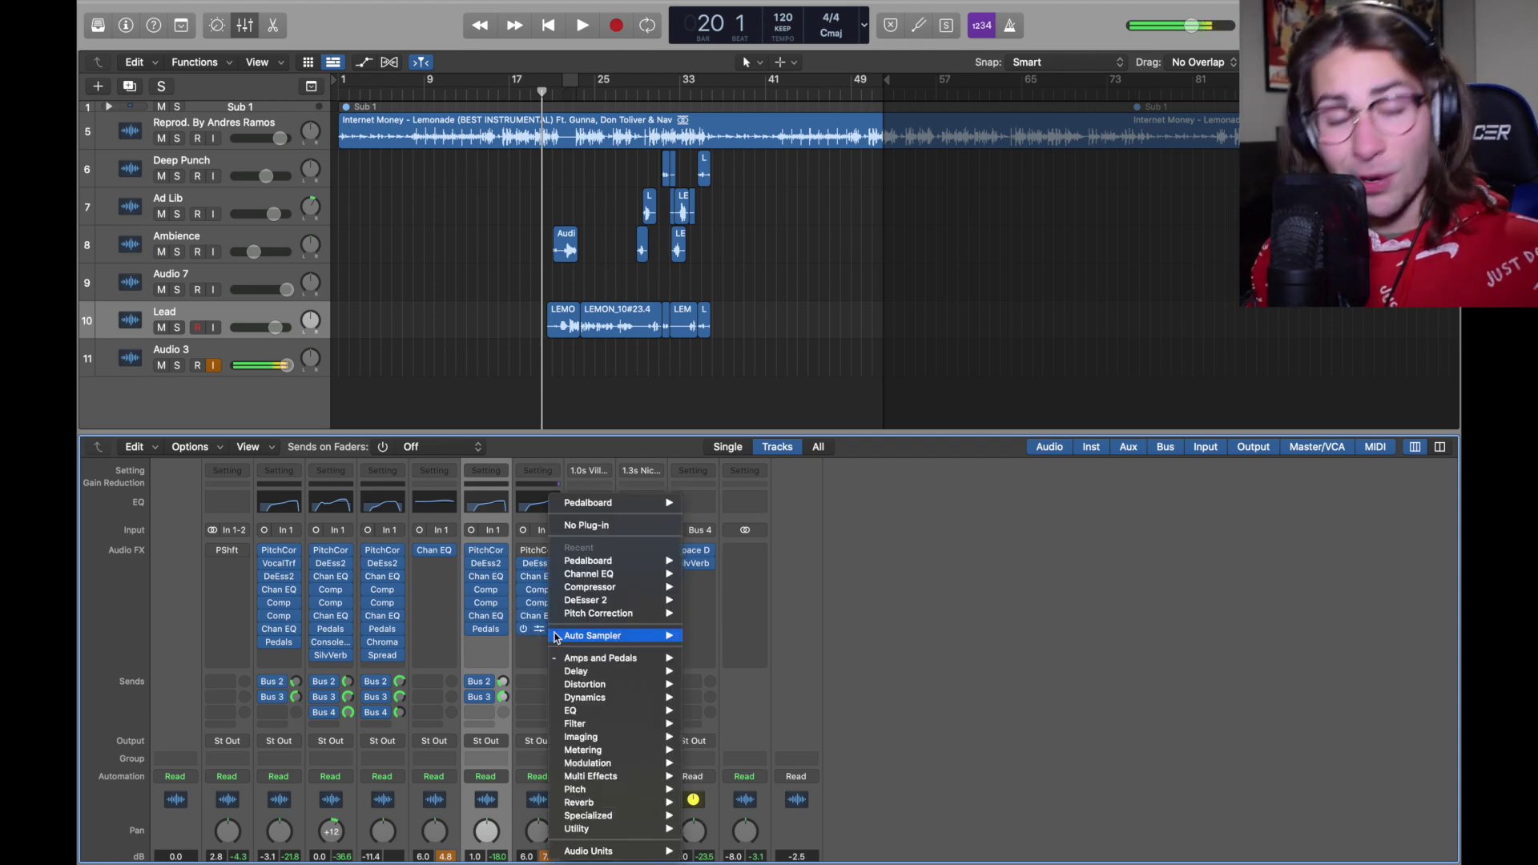
left_click(1022, 631)
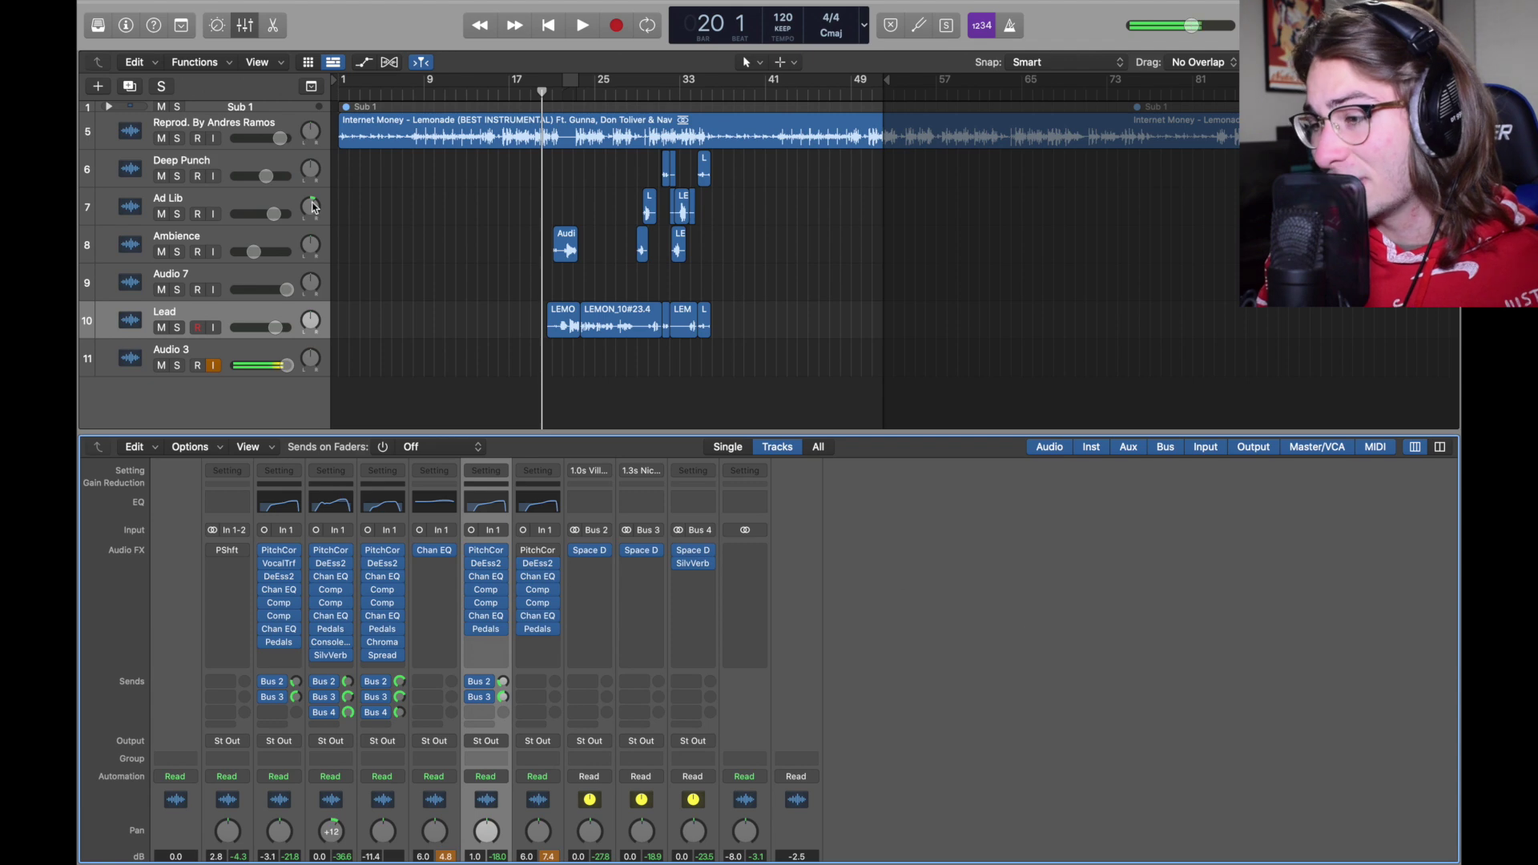
left_click(553, 631)
mouse_move(641, 661)
mouse_move(762, 694)
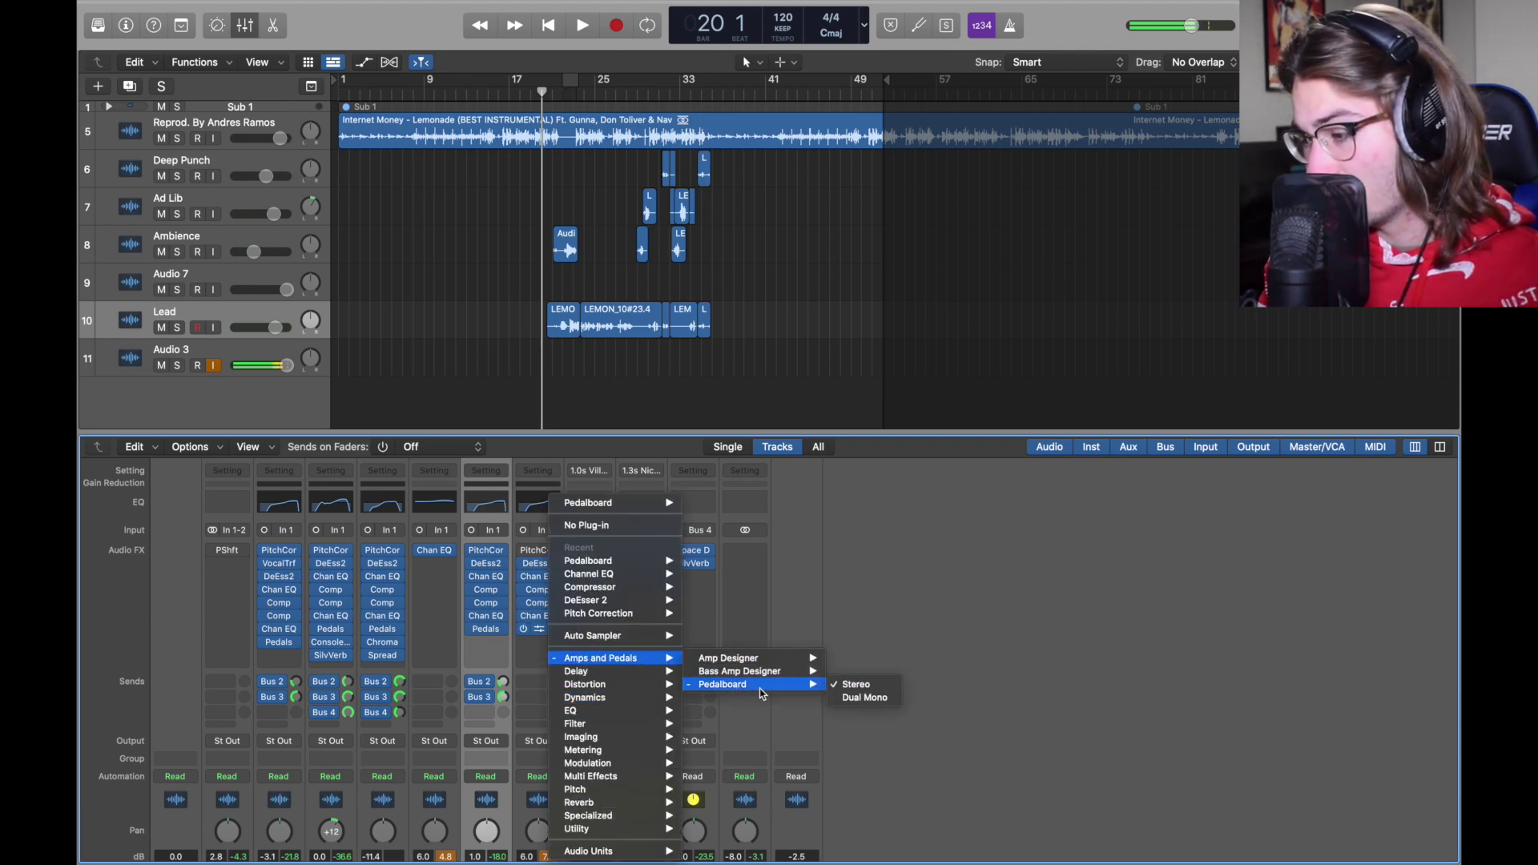
left_click(855, 684)
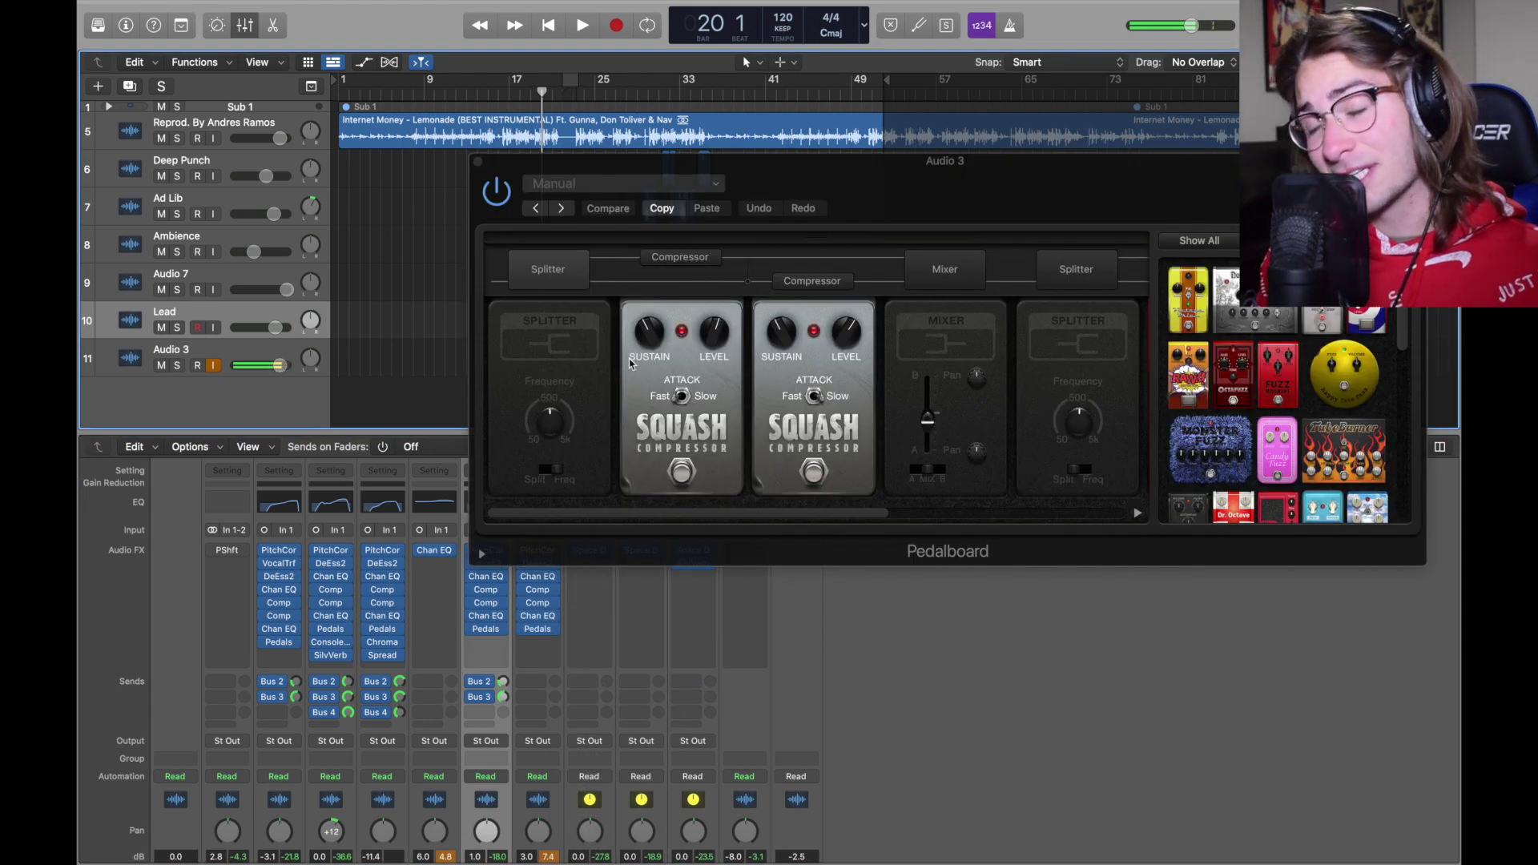
Step: Load the Compressed Vocal patch from the Library's Voice sounds on a new audio track and show its Pedalboard alongside Audio 3's
left_click(245, 8)
left_click(272, 35)
left_click(97, 25)
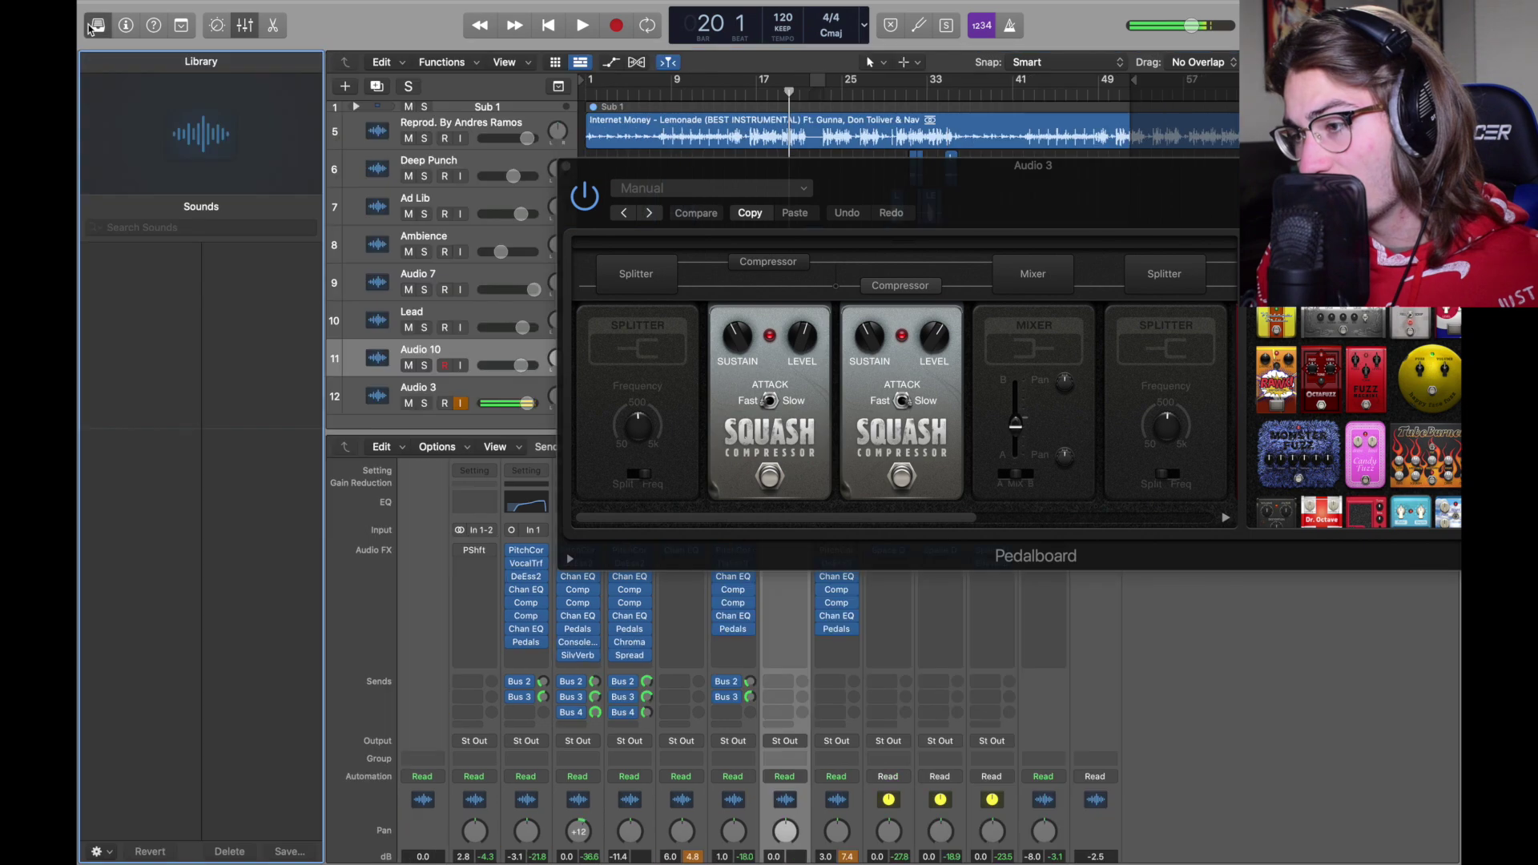
left_click(143, 303)
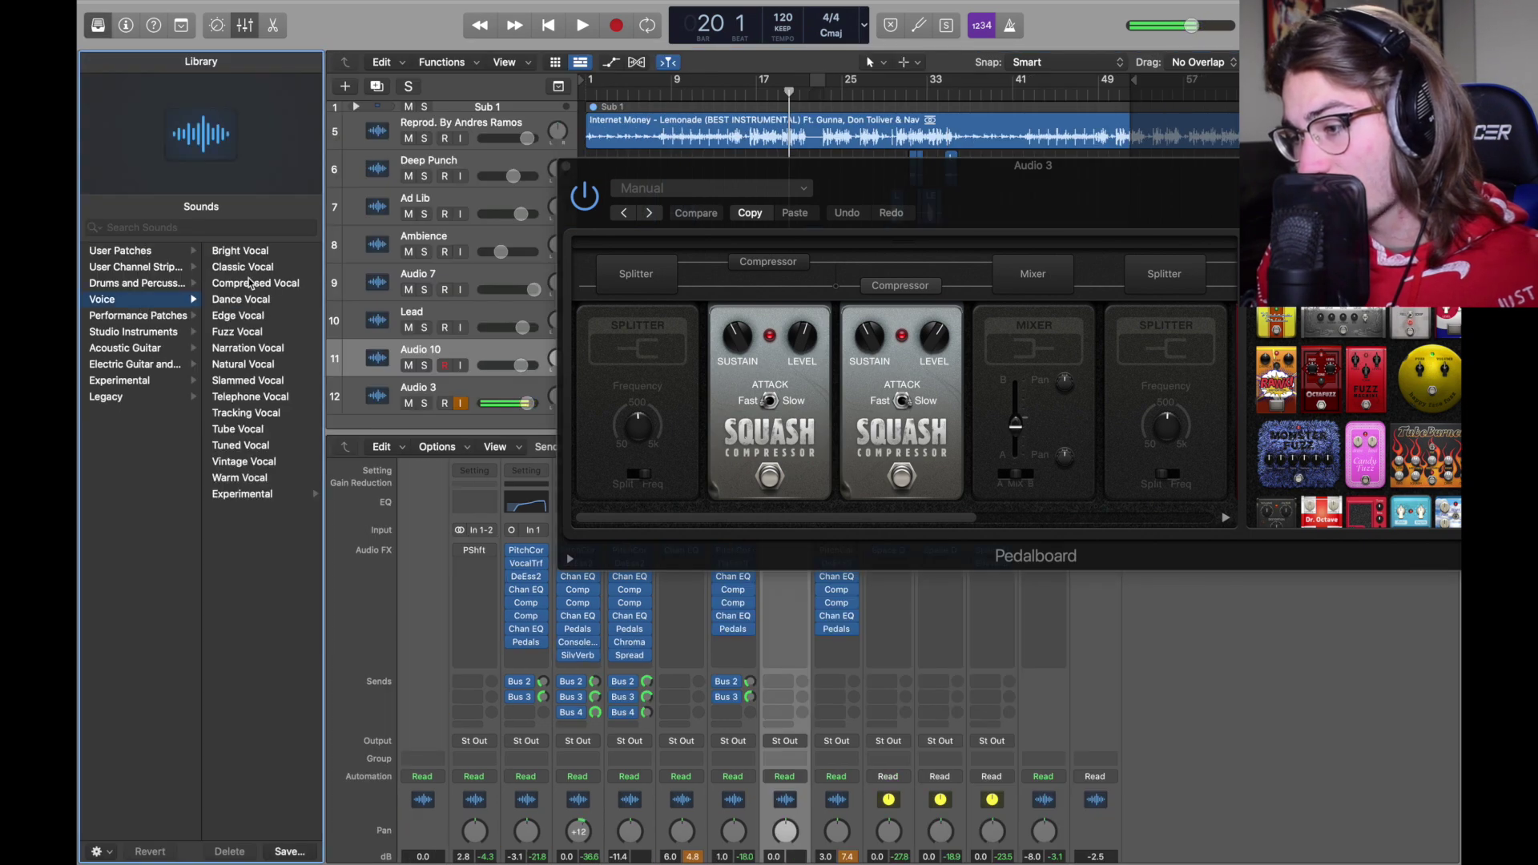
left_click_drag(942, 177, 1172, 67)
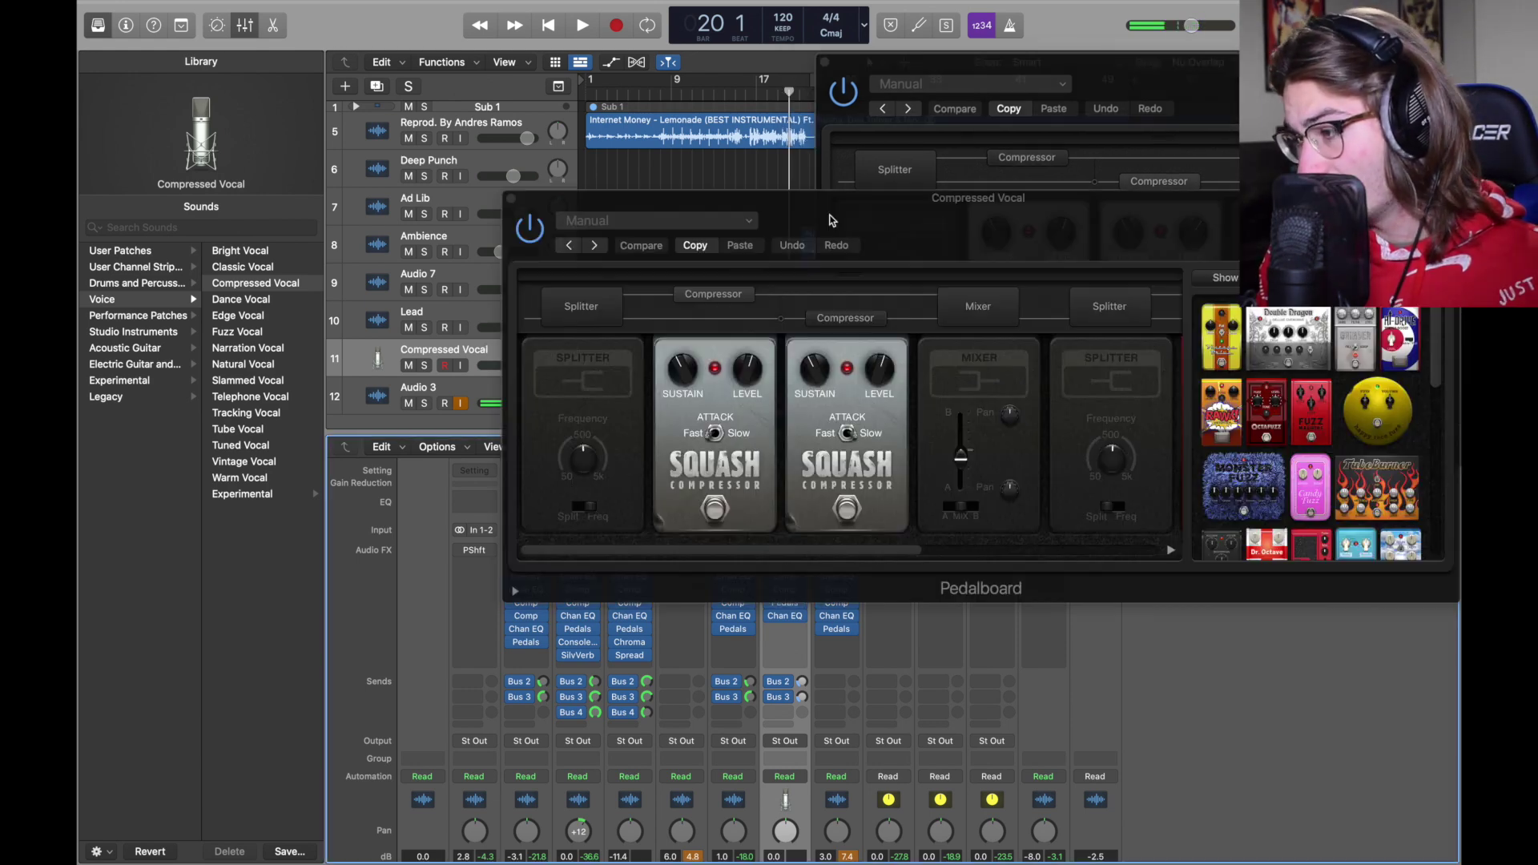
left_click_drag(847, 213, 687, 188)
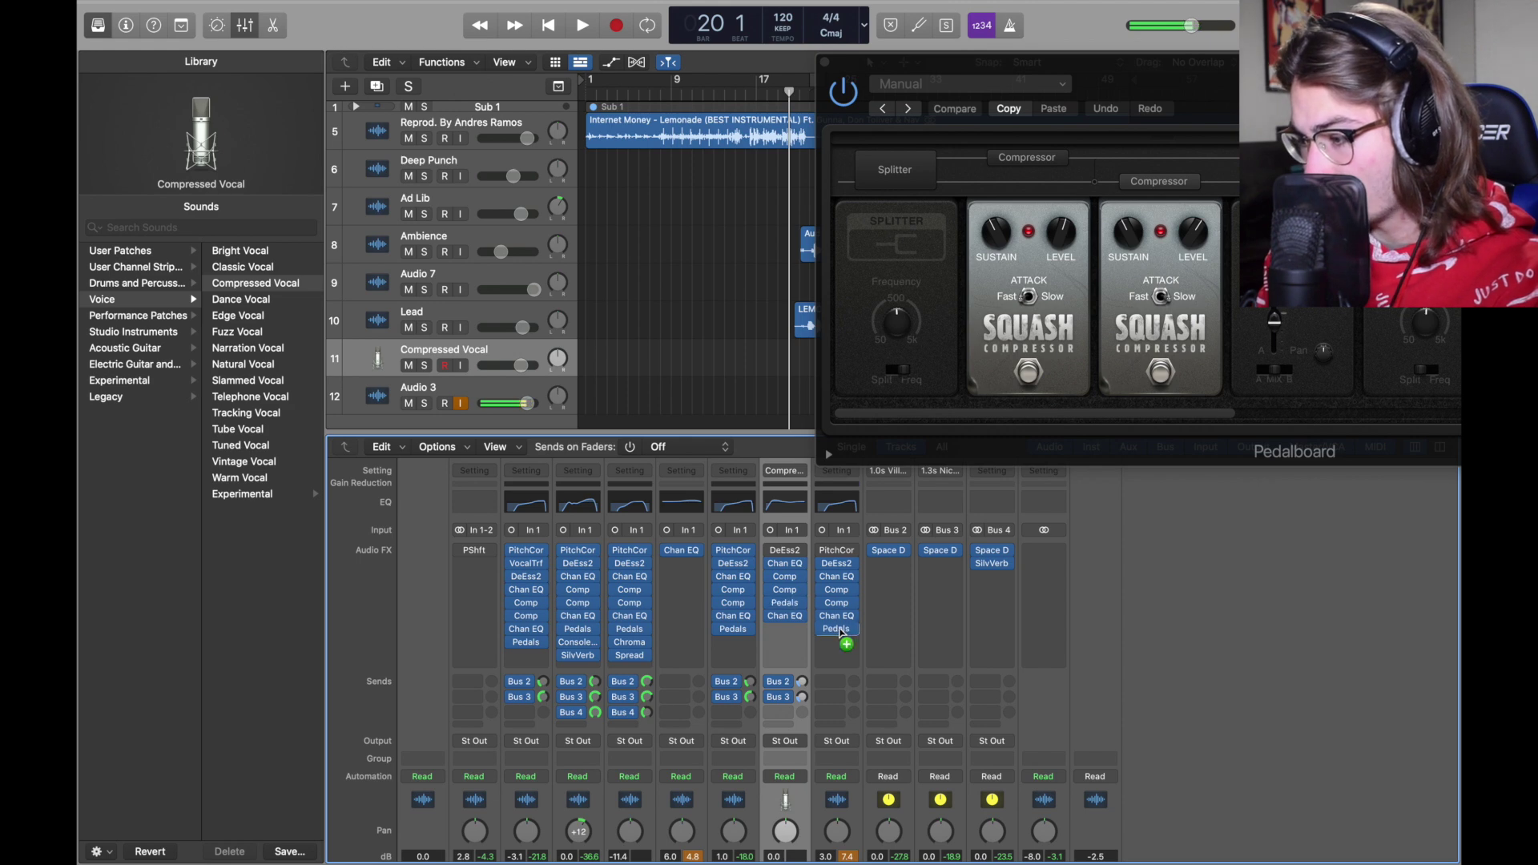
Step: Copy the Compressed Vocal channel's Pedalboard to Audio 3's seventh insert, review its Squash Compressor pedals and close it
left_click(839, 631)
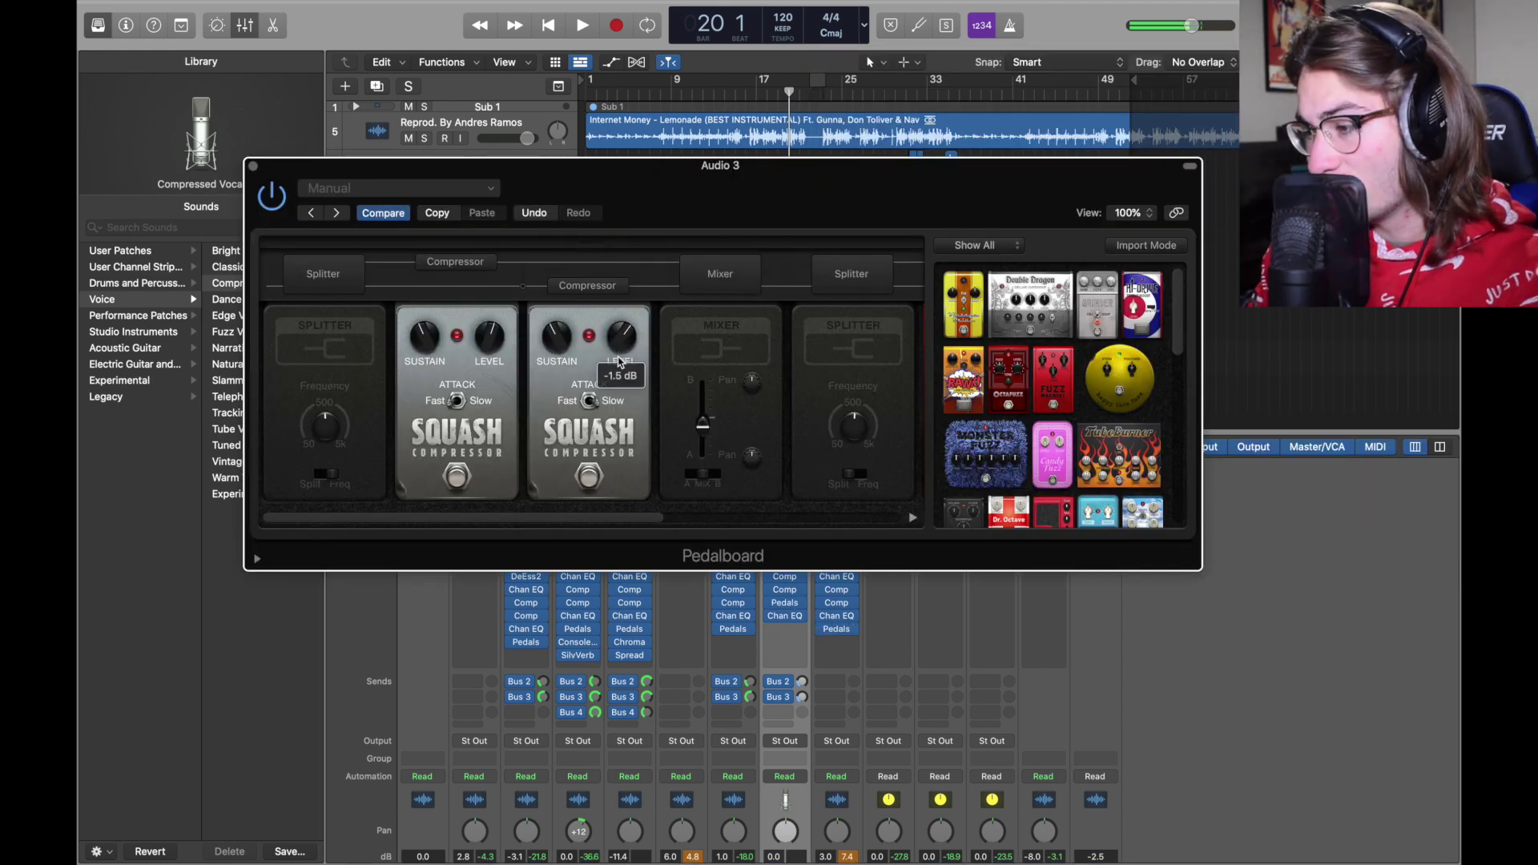
mouse_move(437, 344)
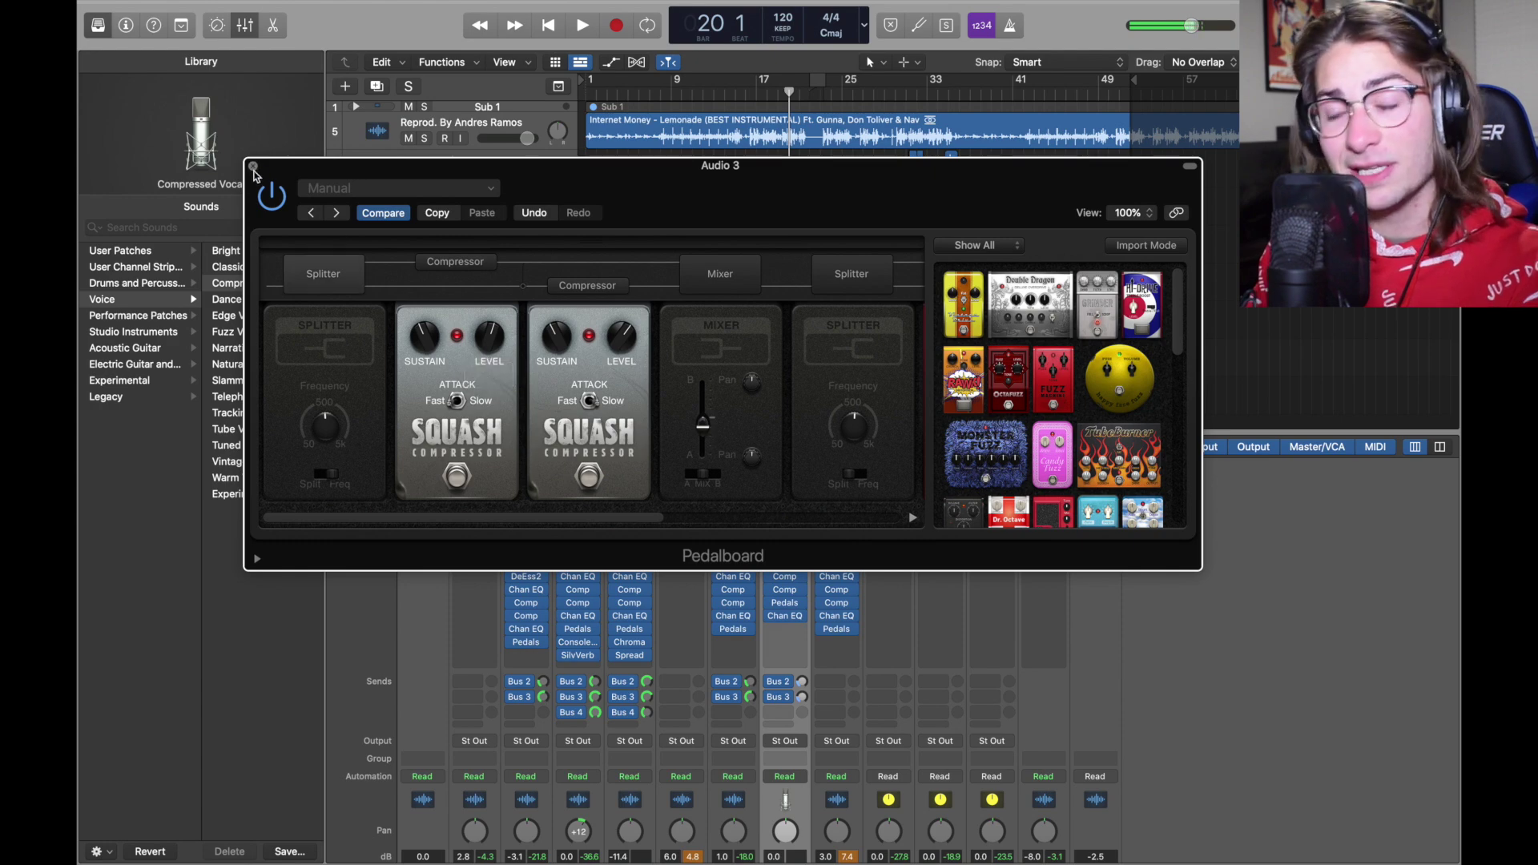
left_click(253, 167)
Step: Delete the Compressed Vocal track and hide the Library after showing its Voice sounds
left_click(463, 347)
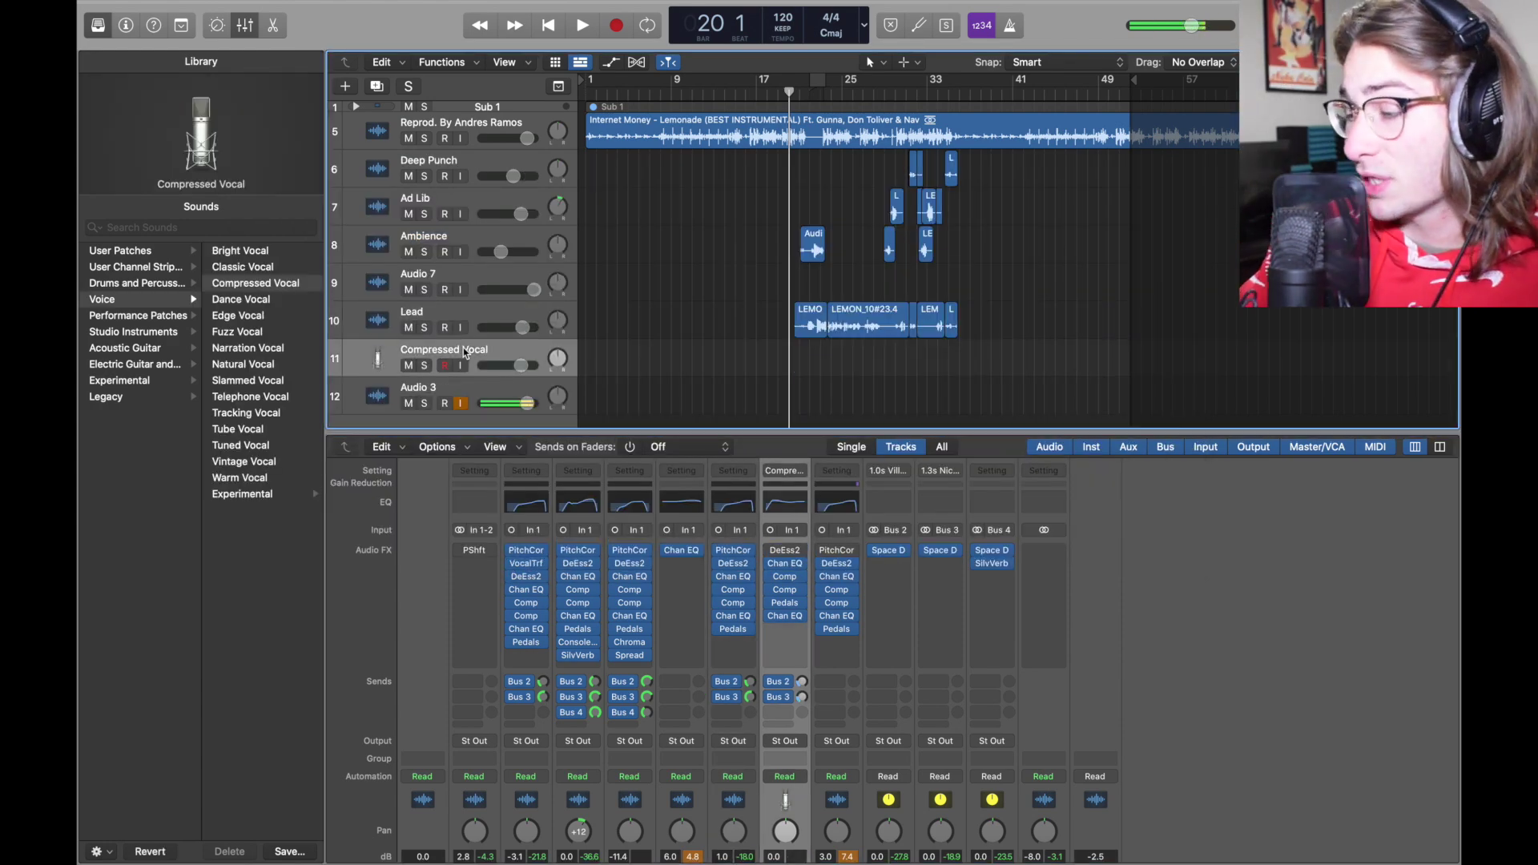
key("super+BackSpace")
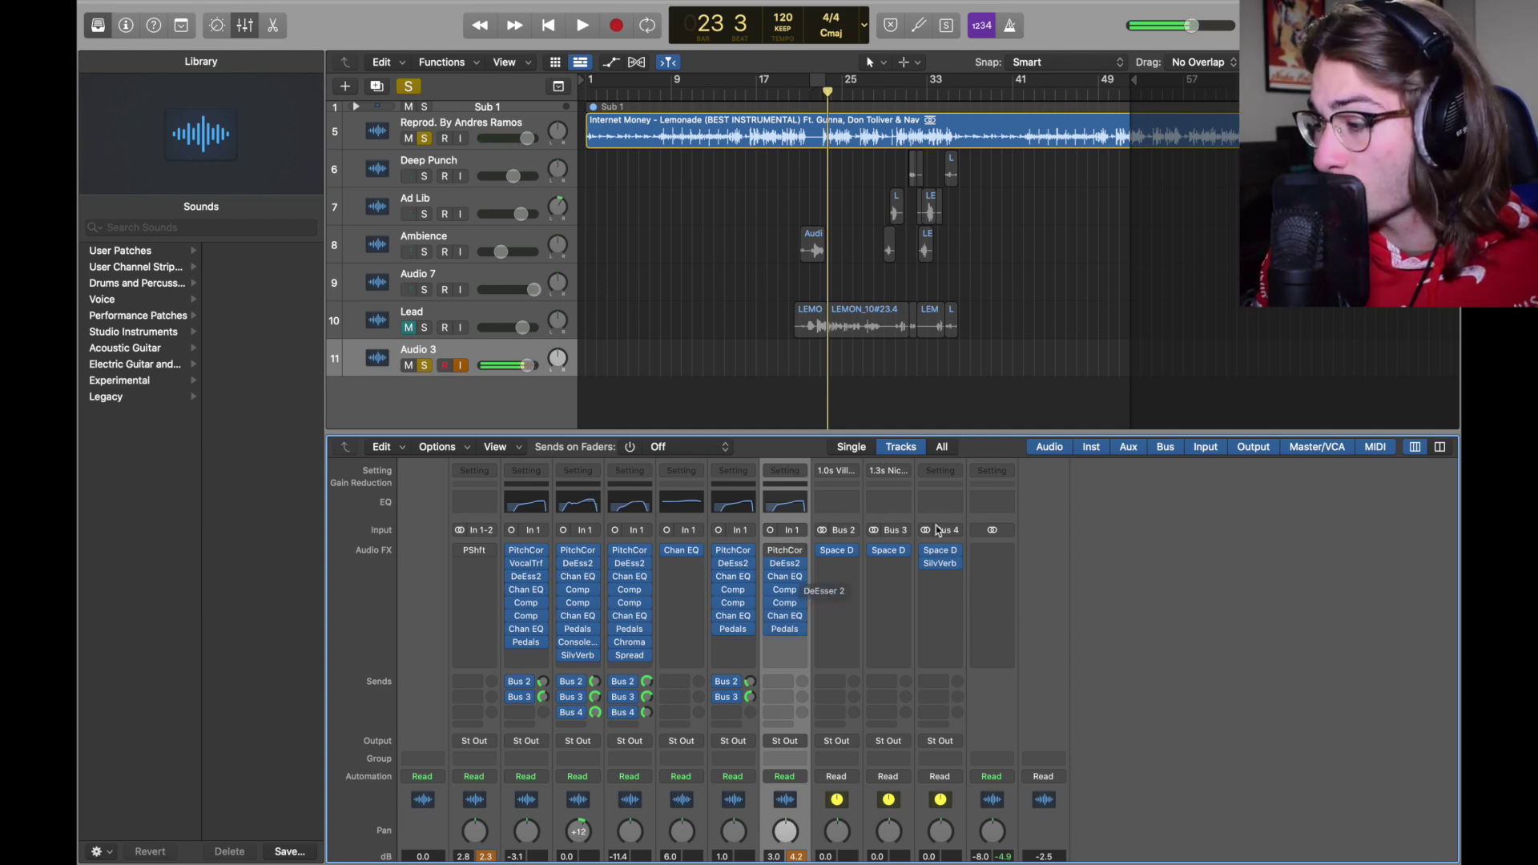
left_click(102, 299)
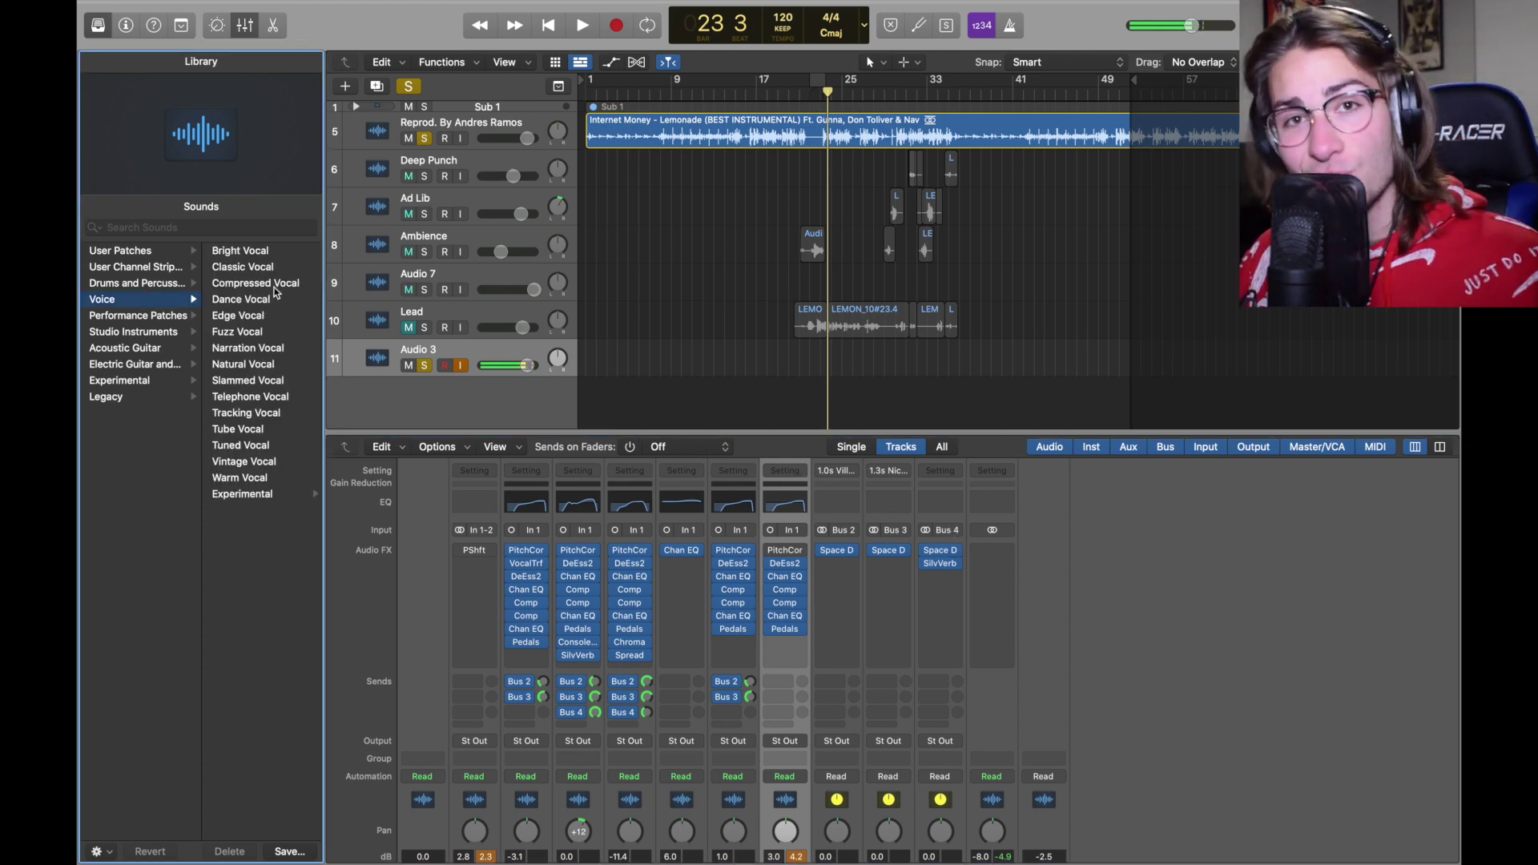
key("y")
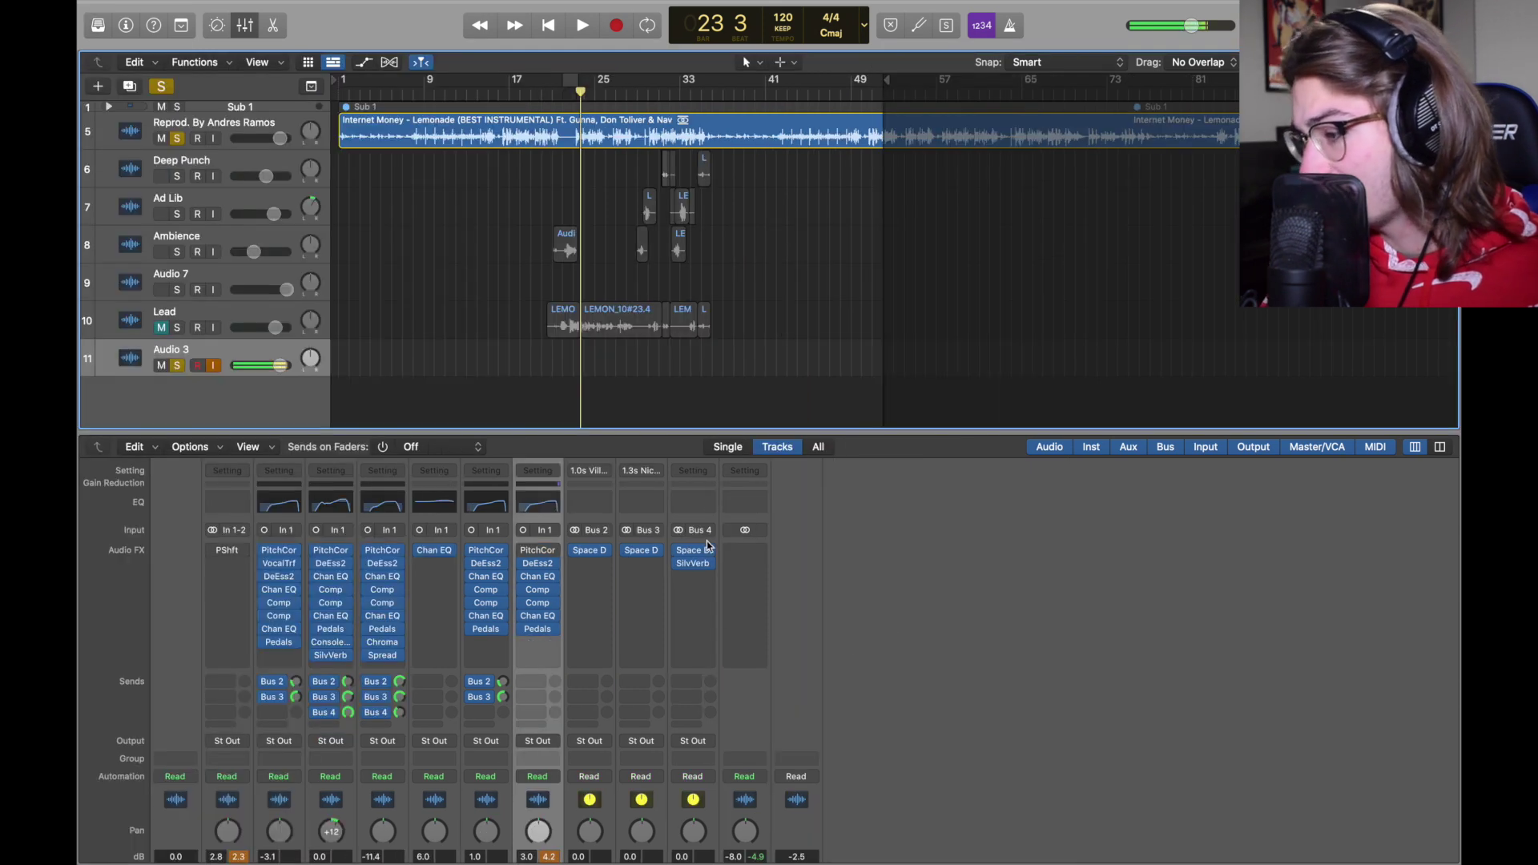
Step: Add a send to Bus 2 in Audio 3's first send slot
mouse_move(653, 563)
left_click(531, 681)
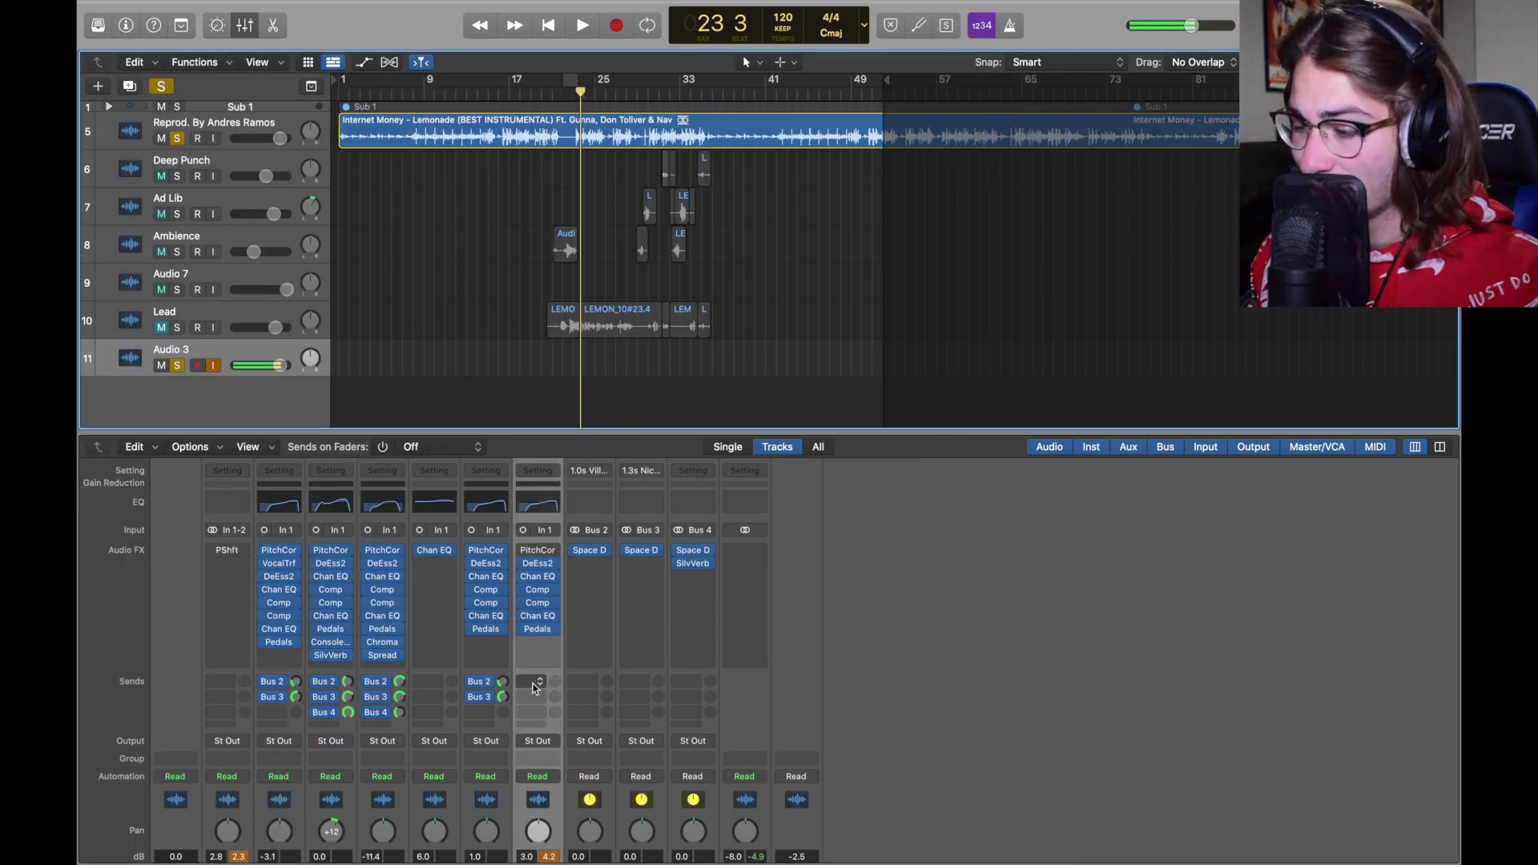
left_click(740, 360)
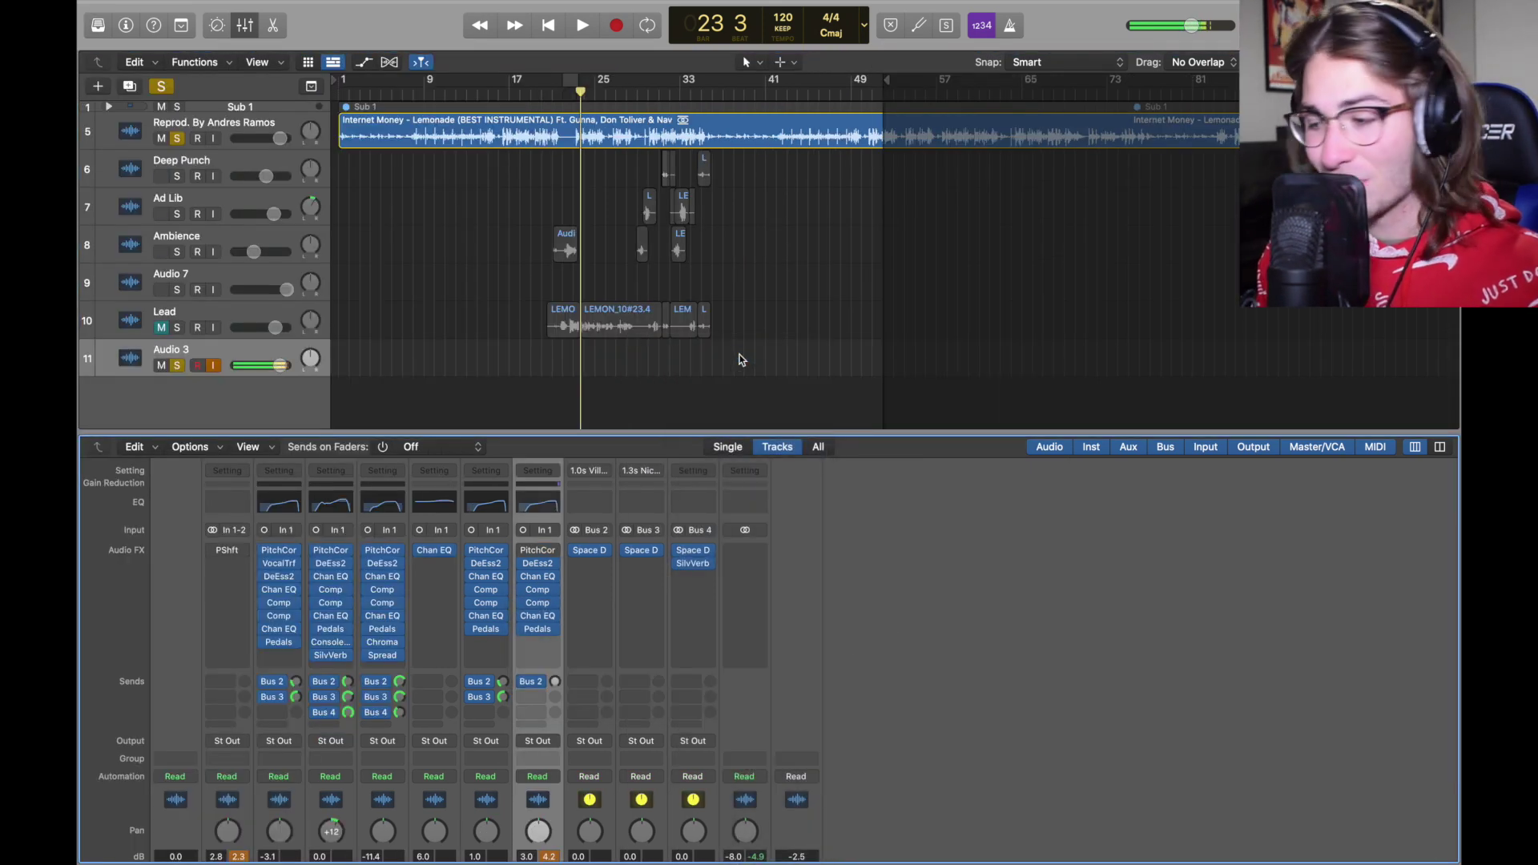
Step: Reselect Space Designer from the Reverb effects in the Bus 2 channel's first insert and display it
mouse_move(594, 555)
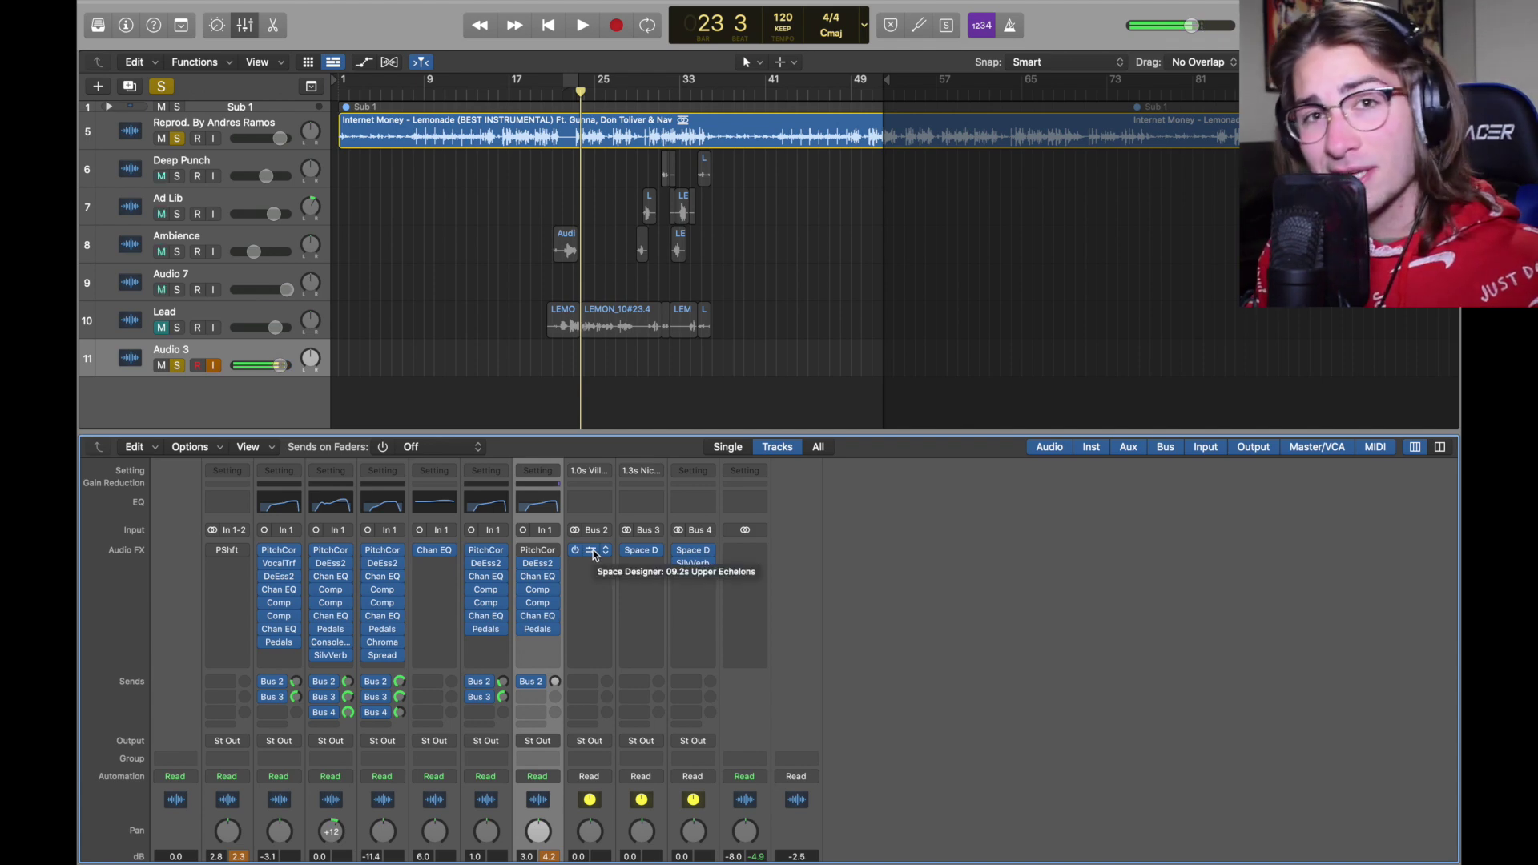
left_click(594, 554)
mouse_move(666, 802)
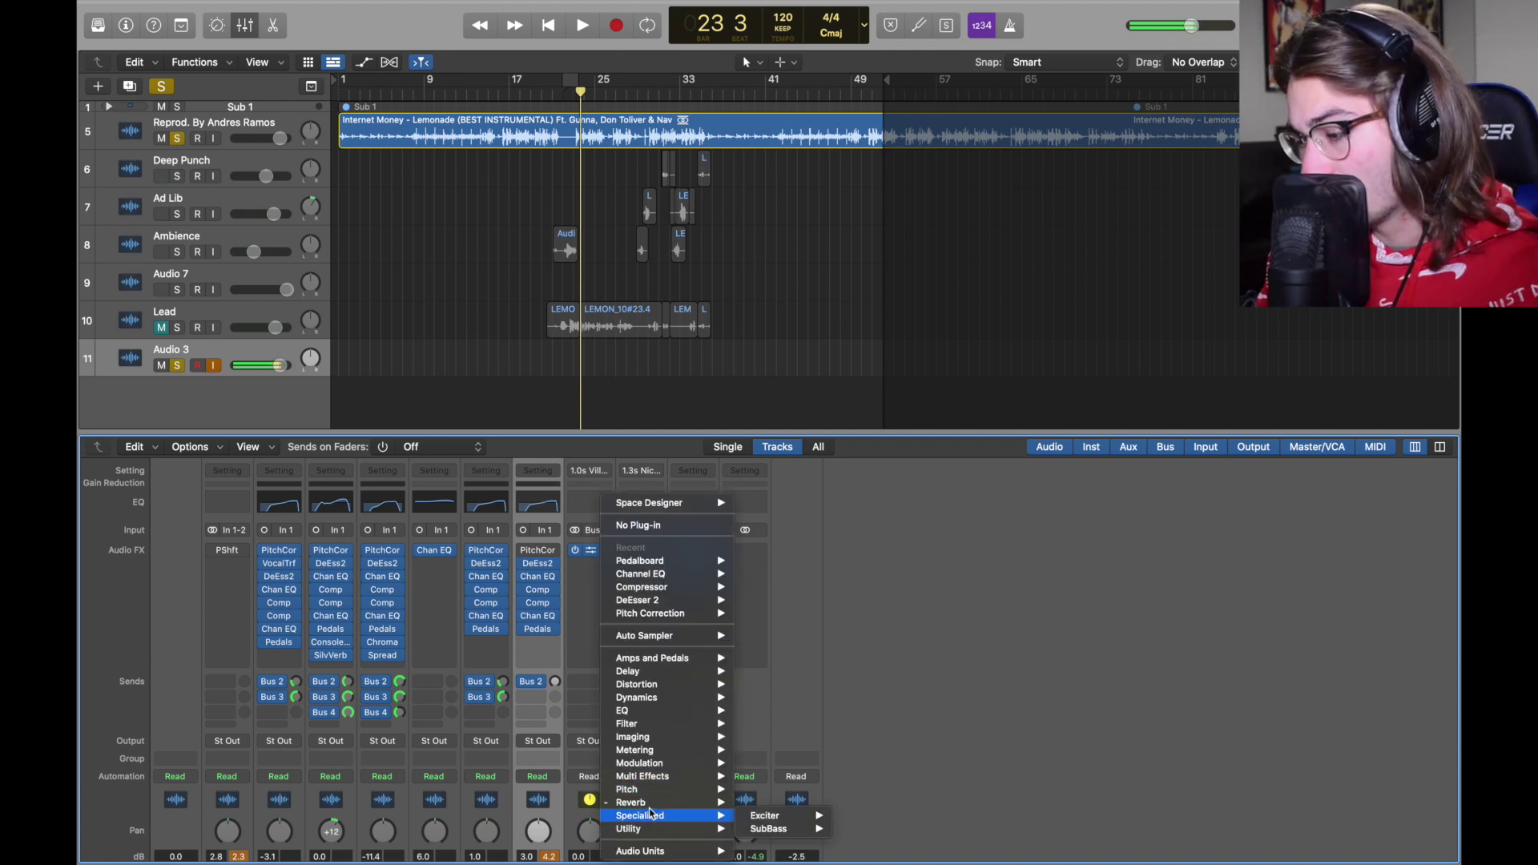
mouse_move(816, 842)
left_click(891, 838)
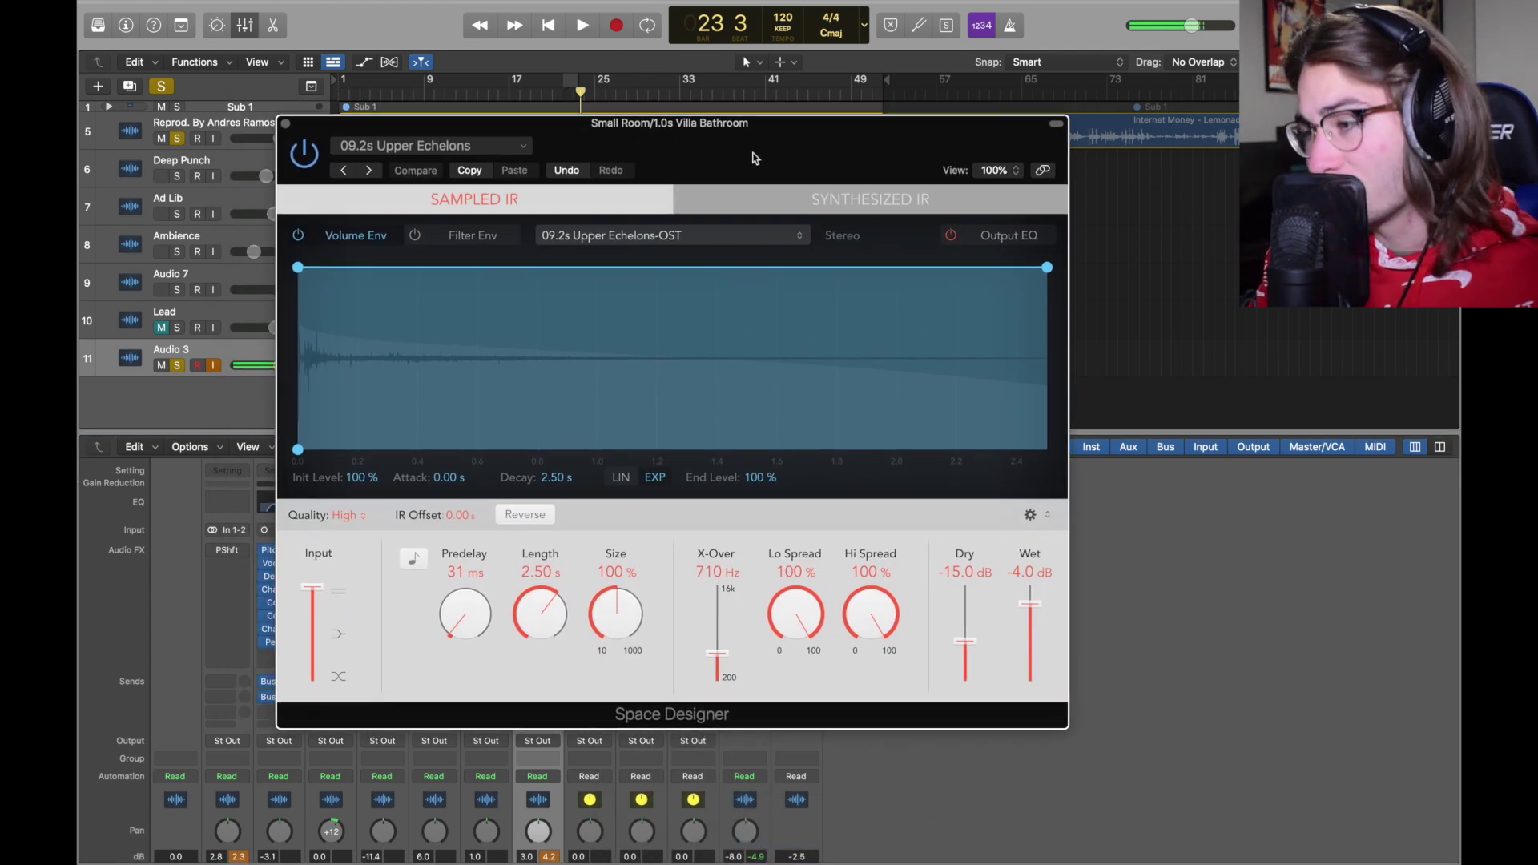
Step: Load the 09.2s Upper Echelons preset from Large Spaces in Bus 2's Space Designer, review its output EQ and close it
left_click(478, 147)
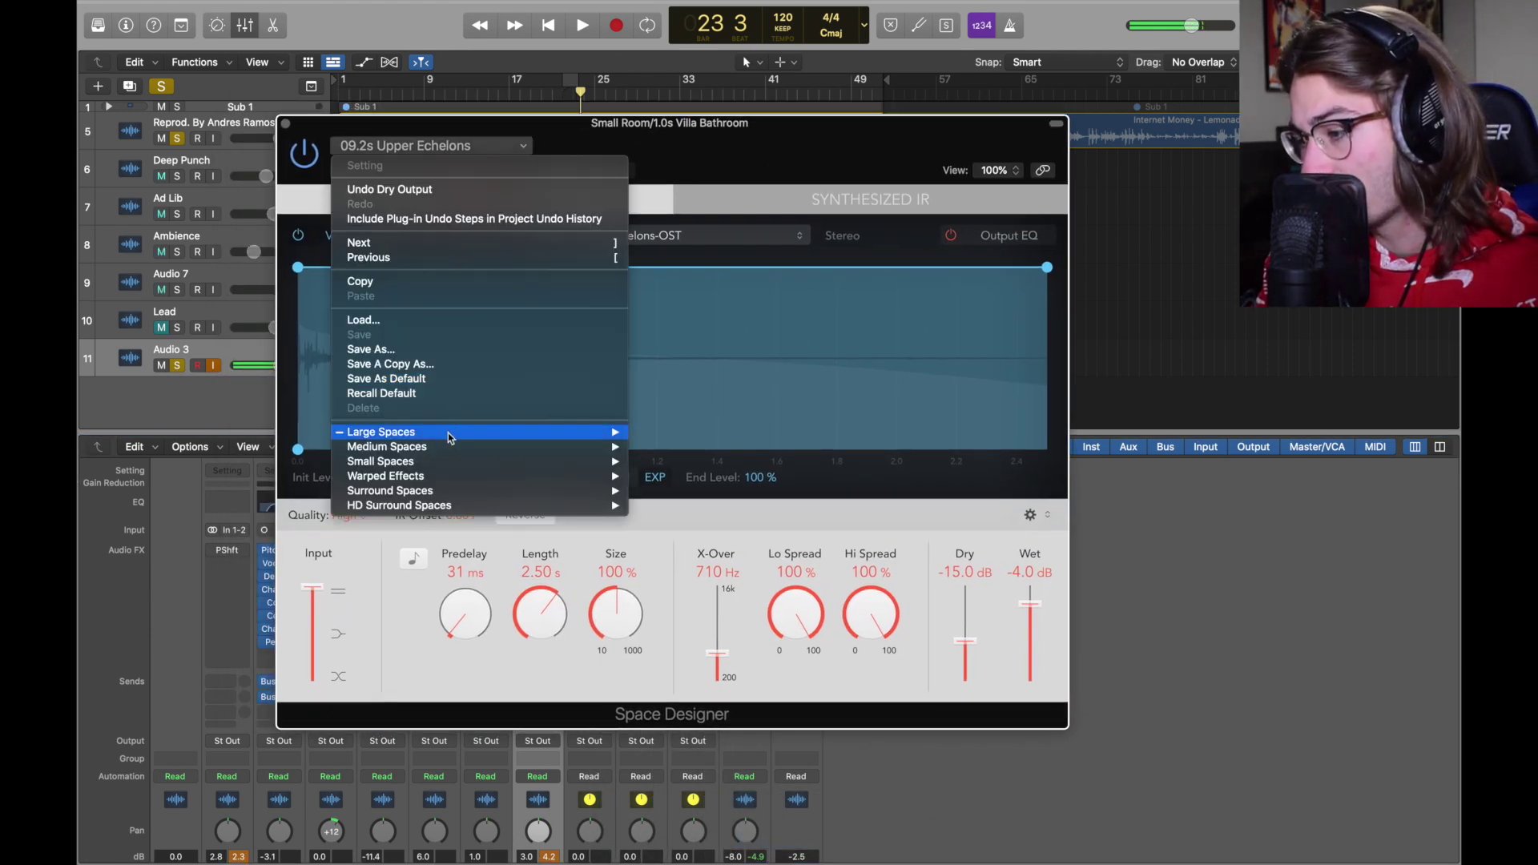
mouse_move(457, 433)
mouse_move(681, 497)
left_click(806, 750)
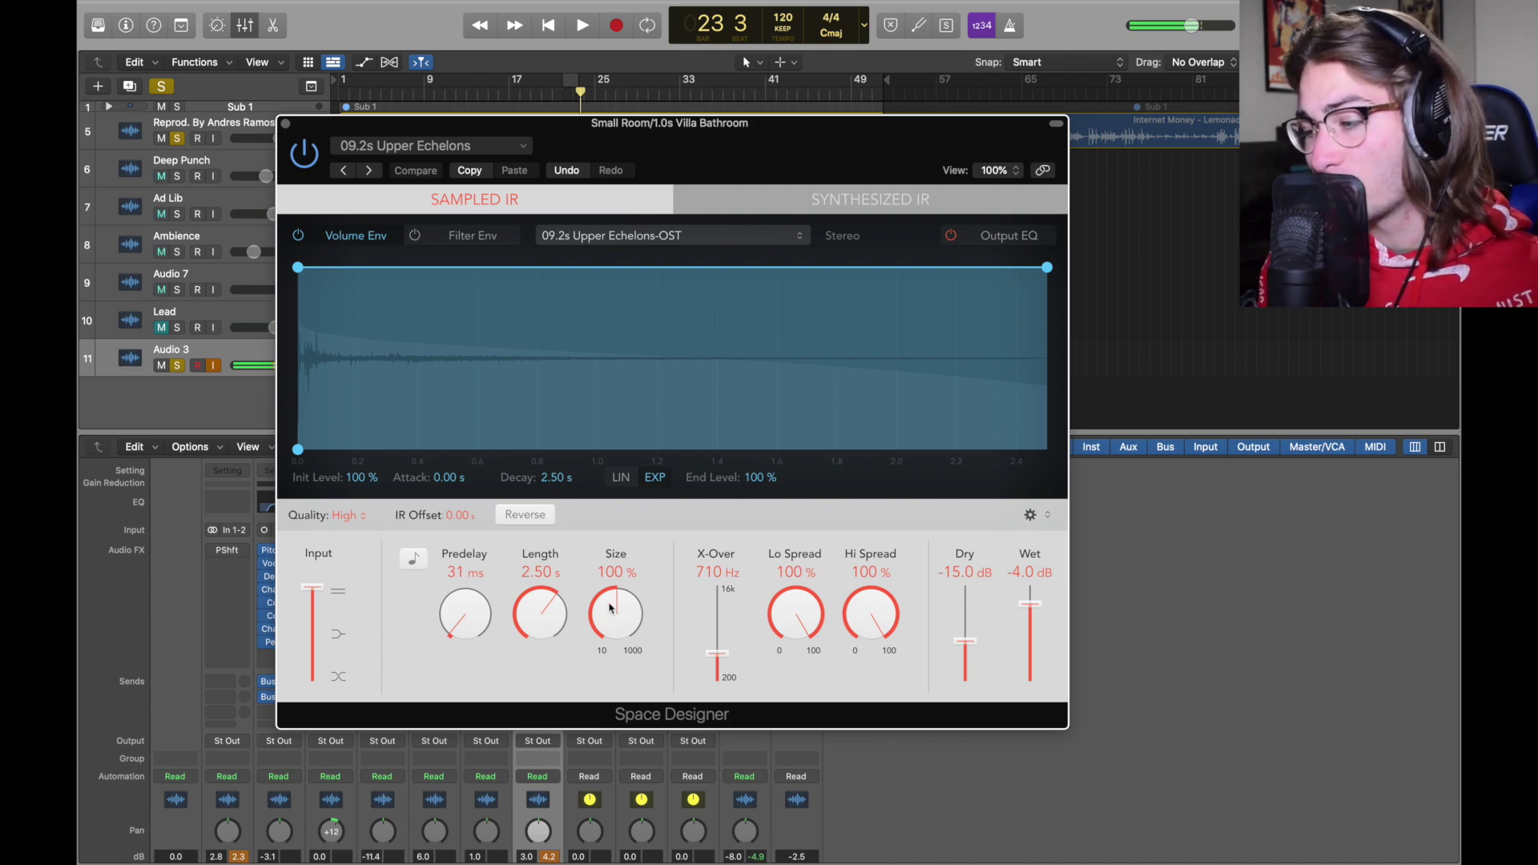
left_click(1012, 236)
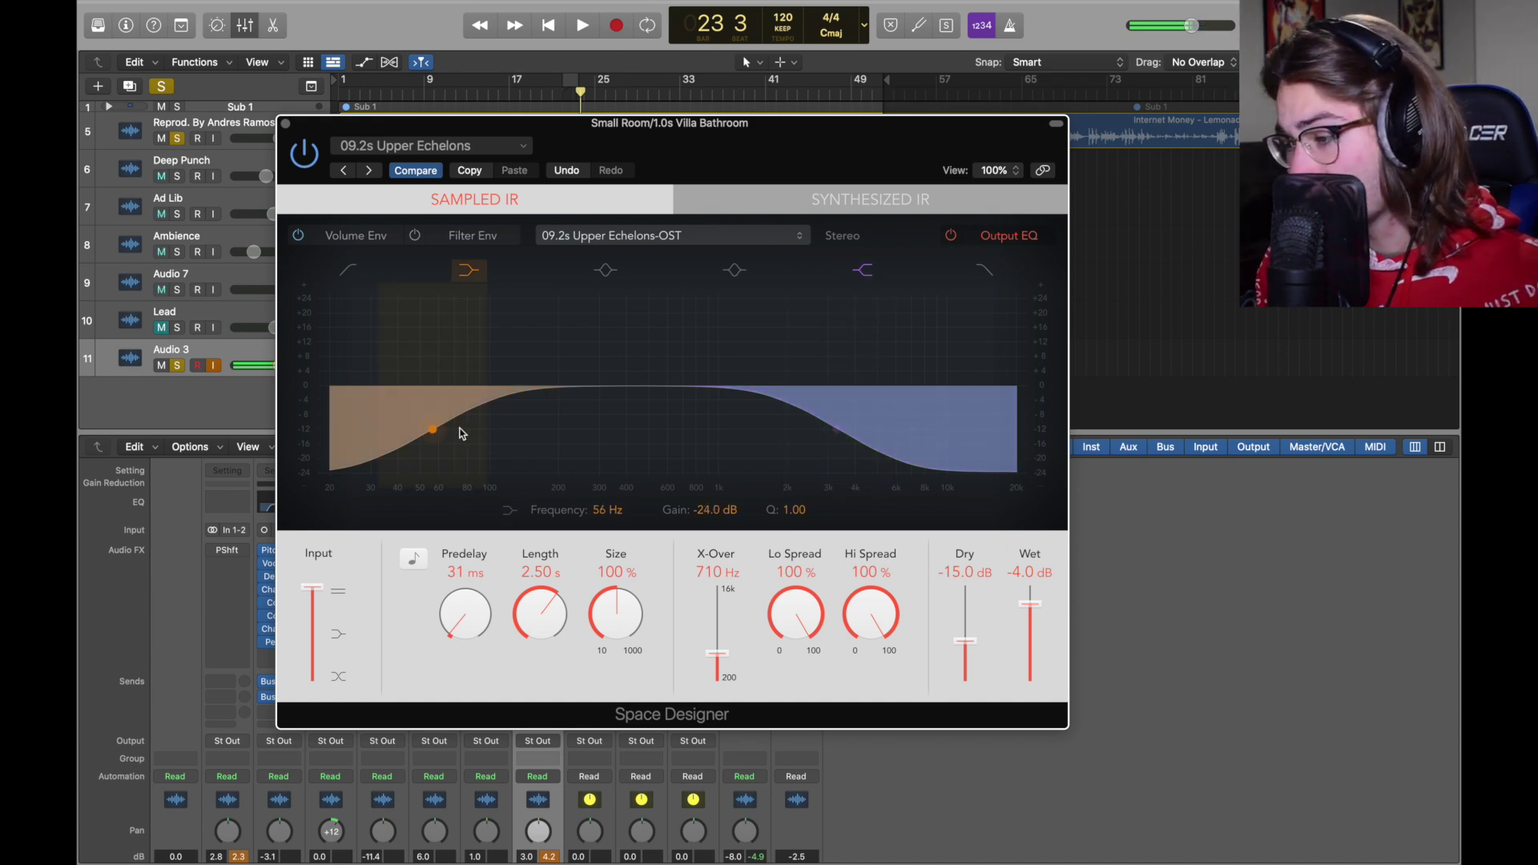
key("super+w")
Step: Raise Audio 3's Bus 2 send level and add a second send to Bus 3
left_click_drag(554, 682, 553, 647)
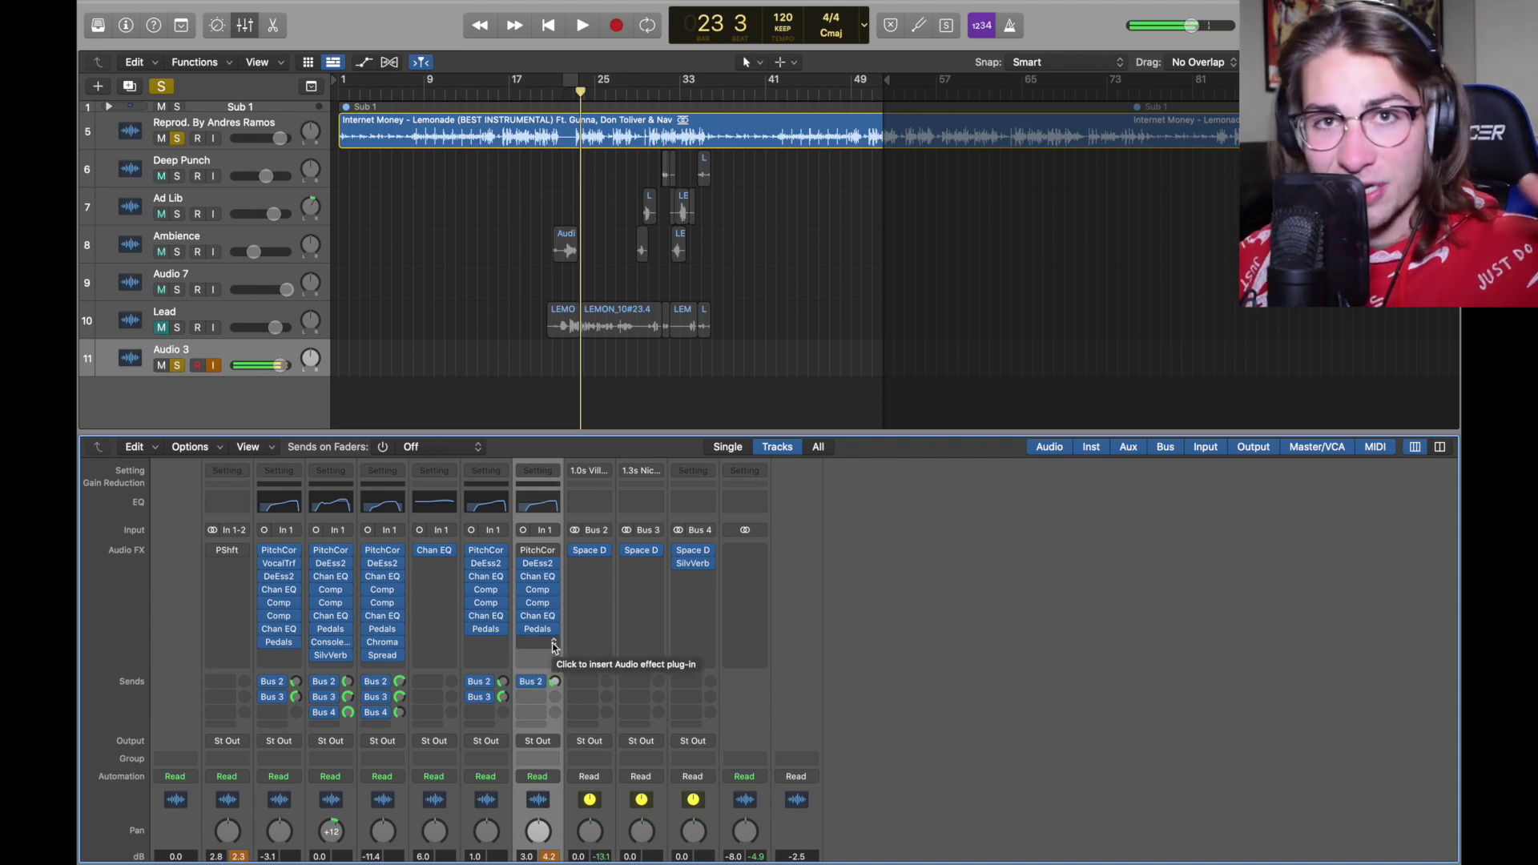
left_click(535, 697)
mouse_move(550, 717)
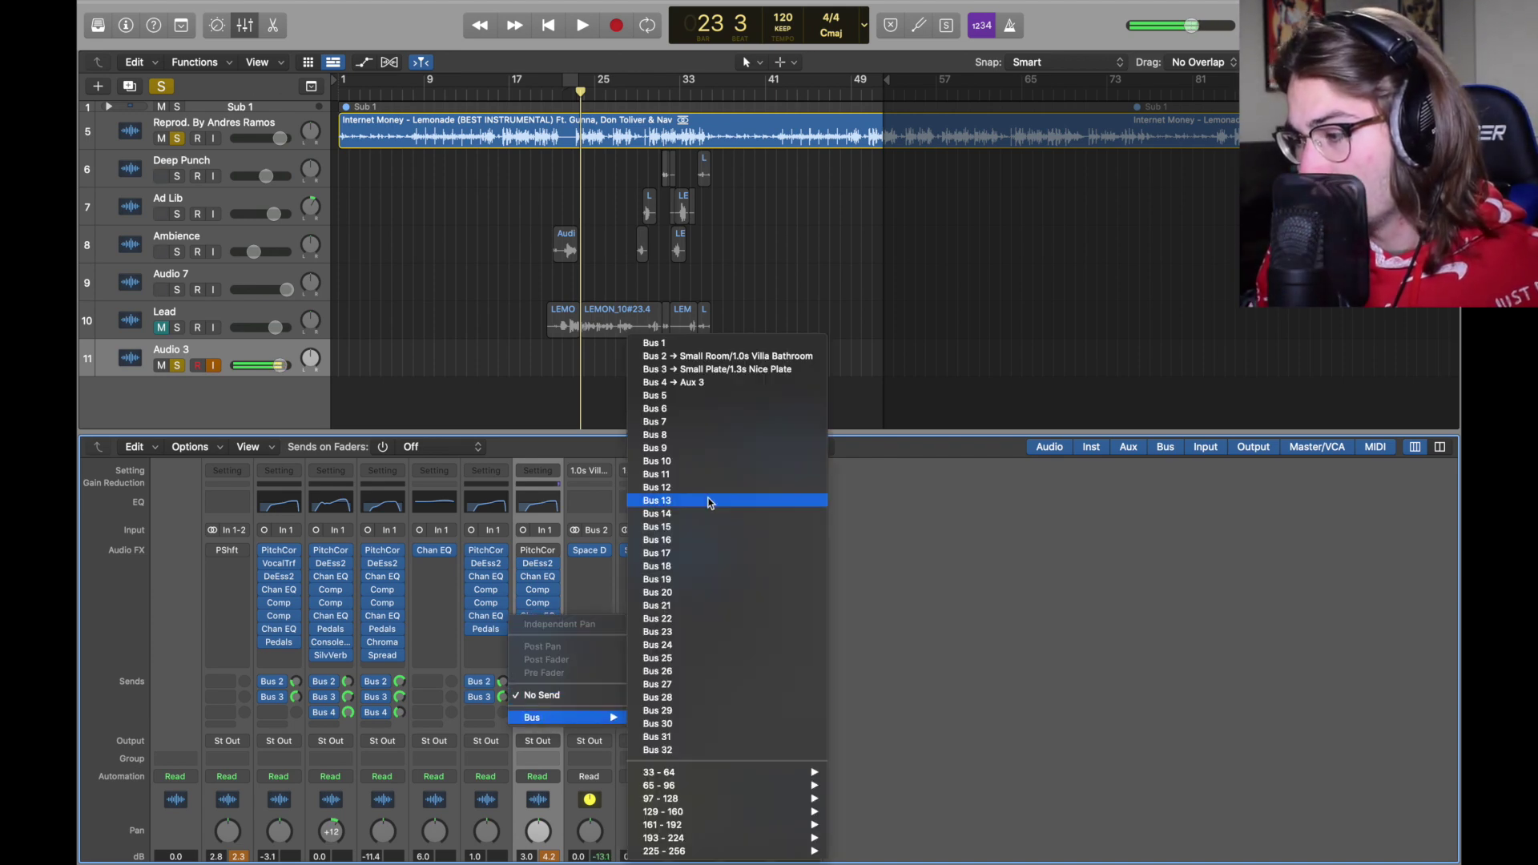
left_click(705, 369)
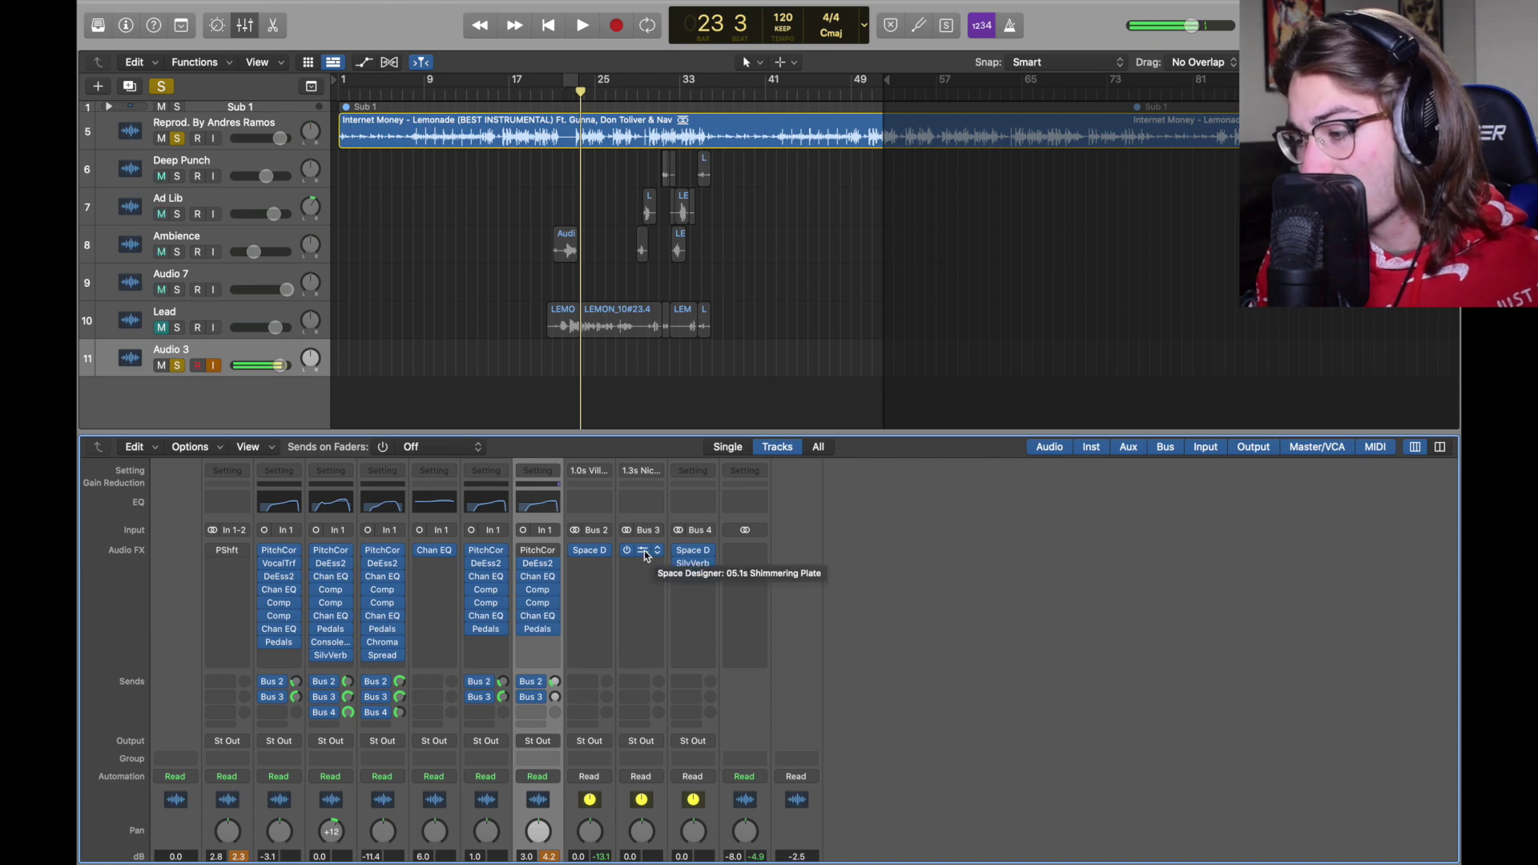
Step: Open Bus 3's Space Designer and select the 05.1s Shimmering Plate preset from the Large Spaces plate reverbs
left_click(644, 553)
left_click_drag(963, 235, 940, 201)
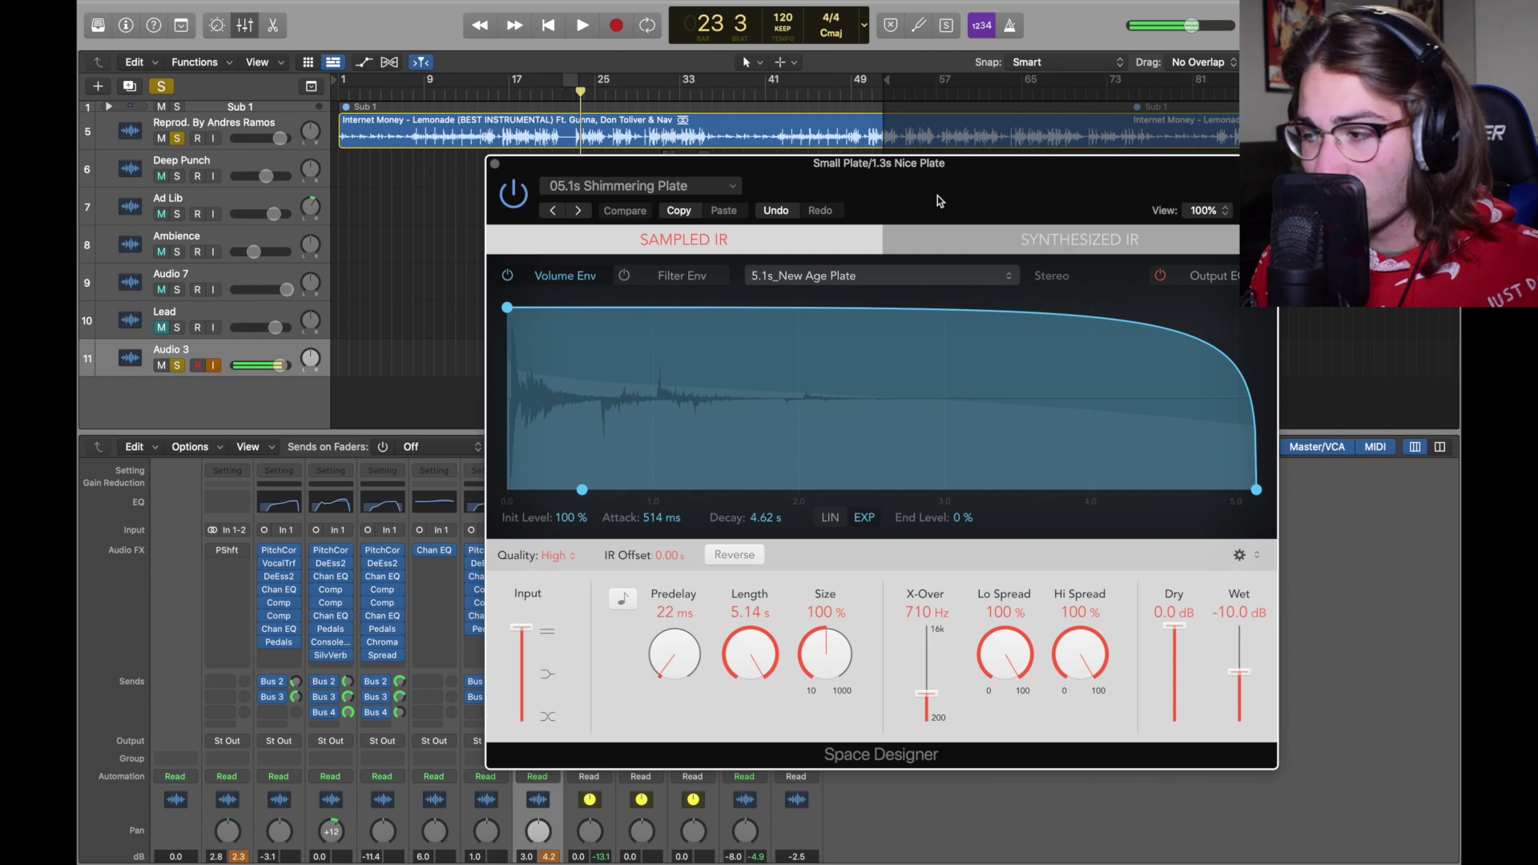
left_click(641, 186)
mouse_move(825, 472)
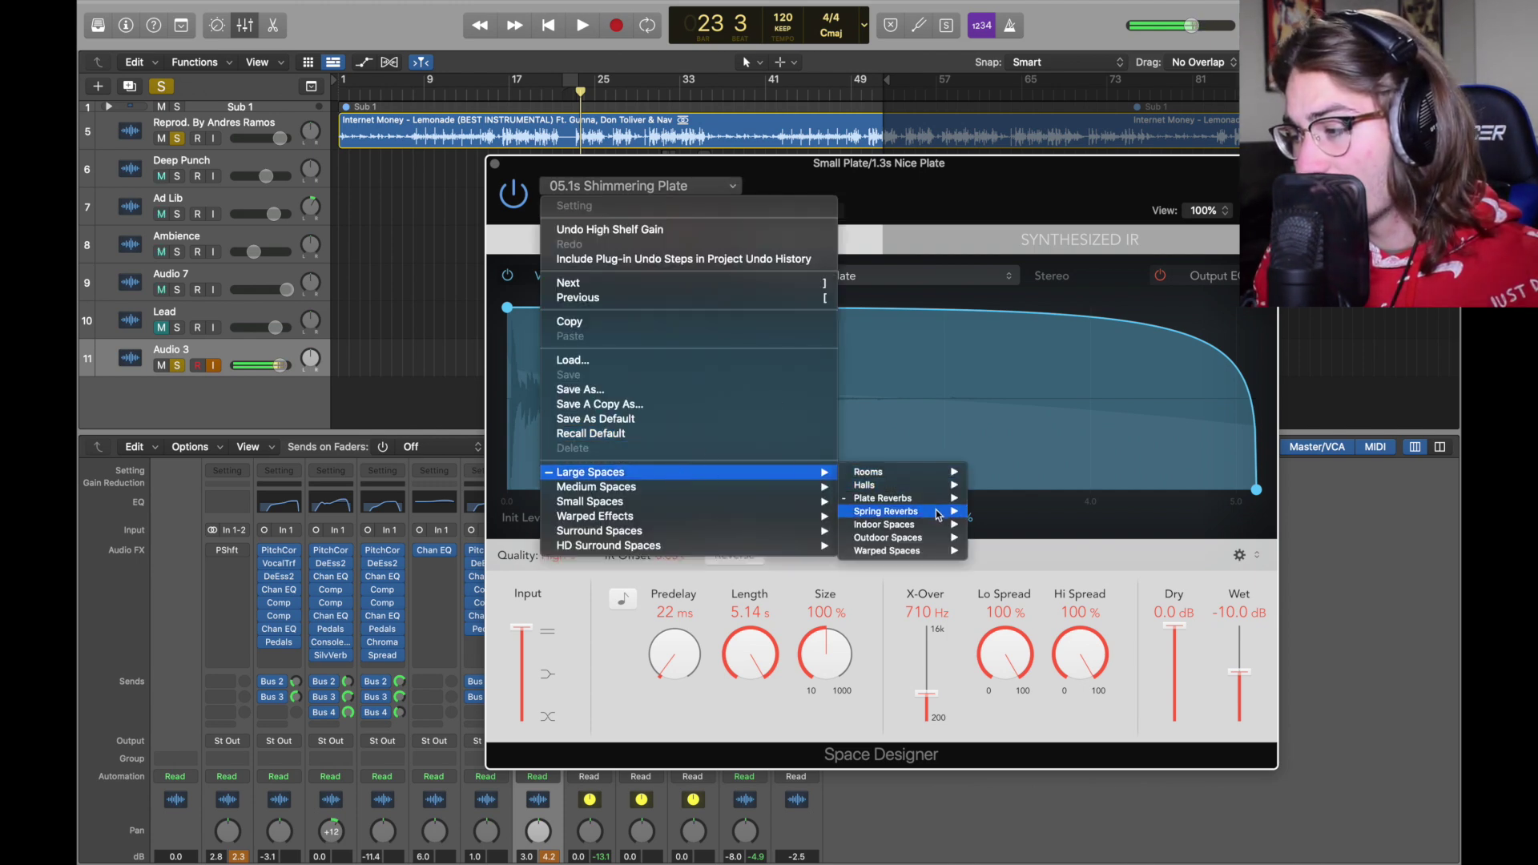
mouse_move(945, 499)
left_click(1027, 644)
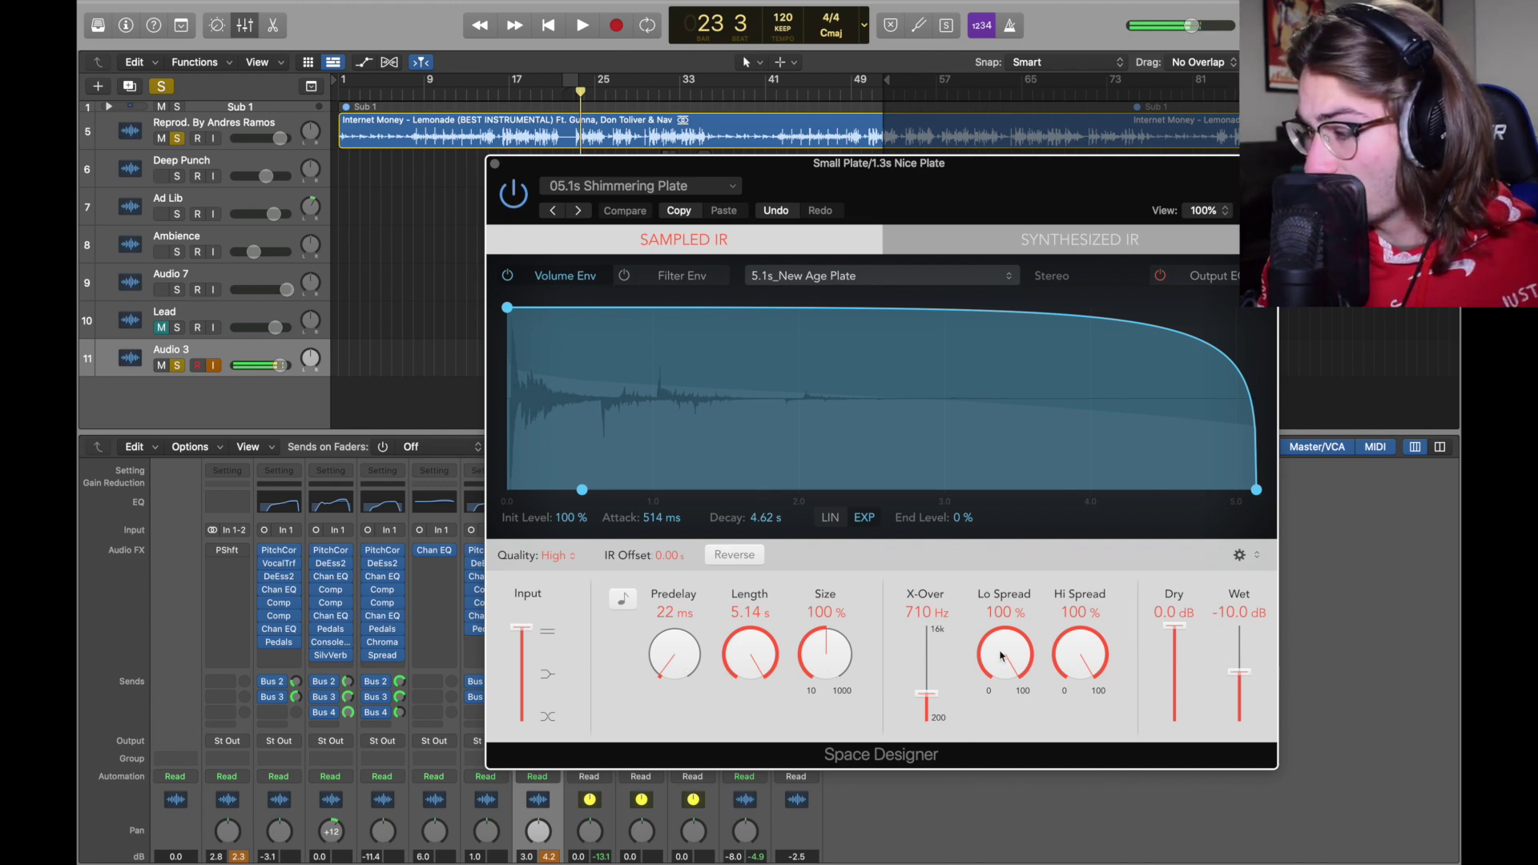
Step: Review the output EQ of Bus 3's Space Designer and raise the NEW LEAD channel's Bus 3 send level
left_click(1222, 275)
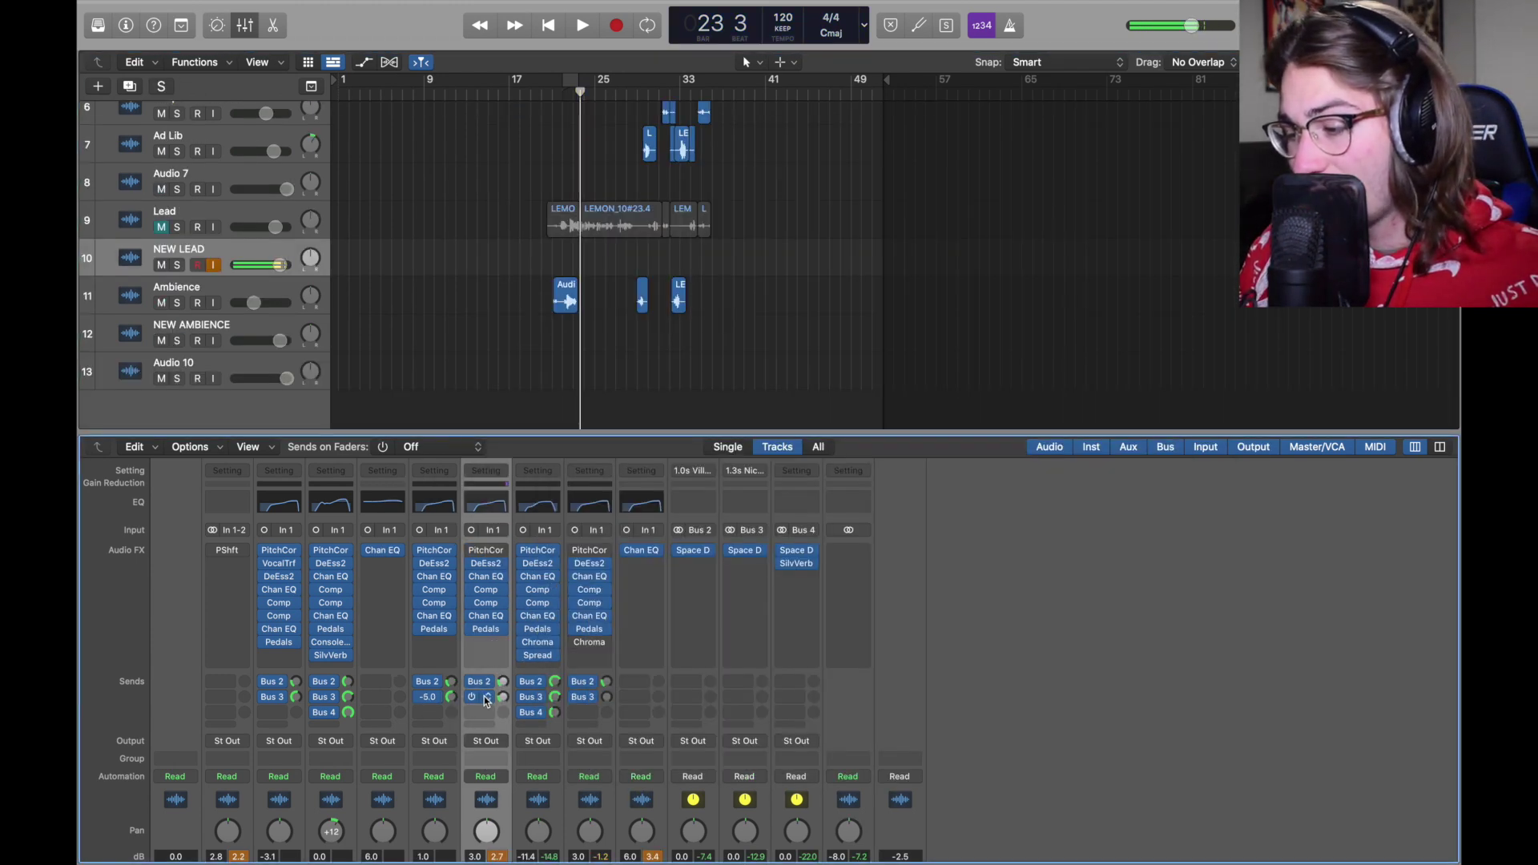
left_click_drag(505, 698, 505, 686)
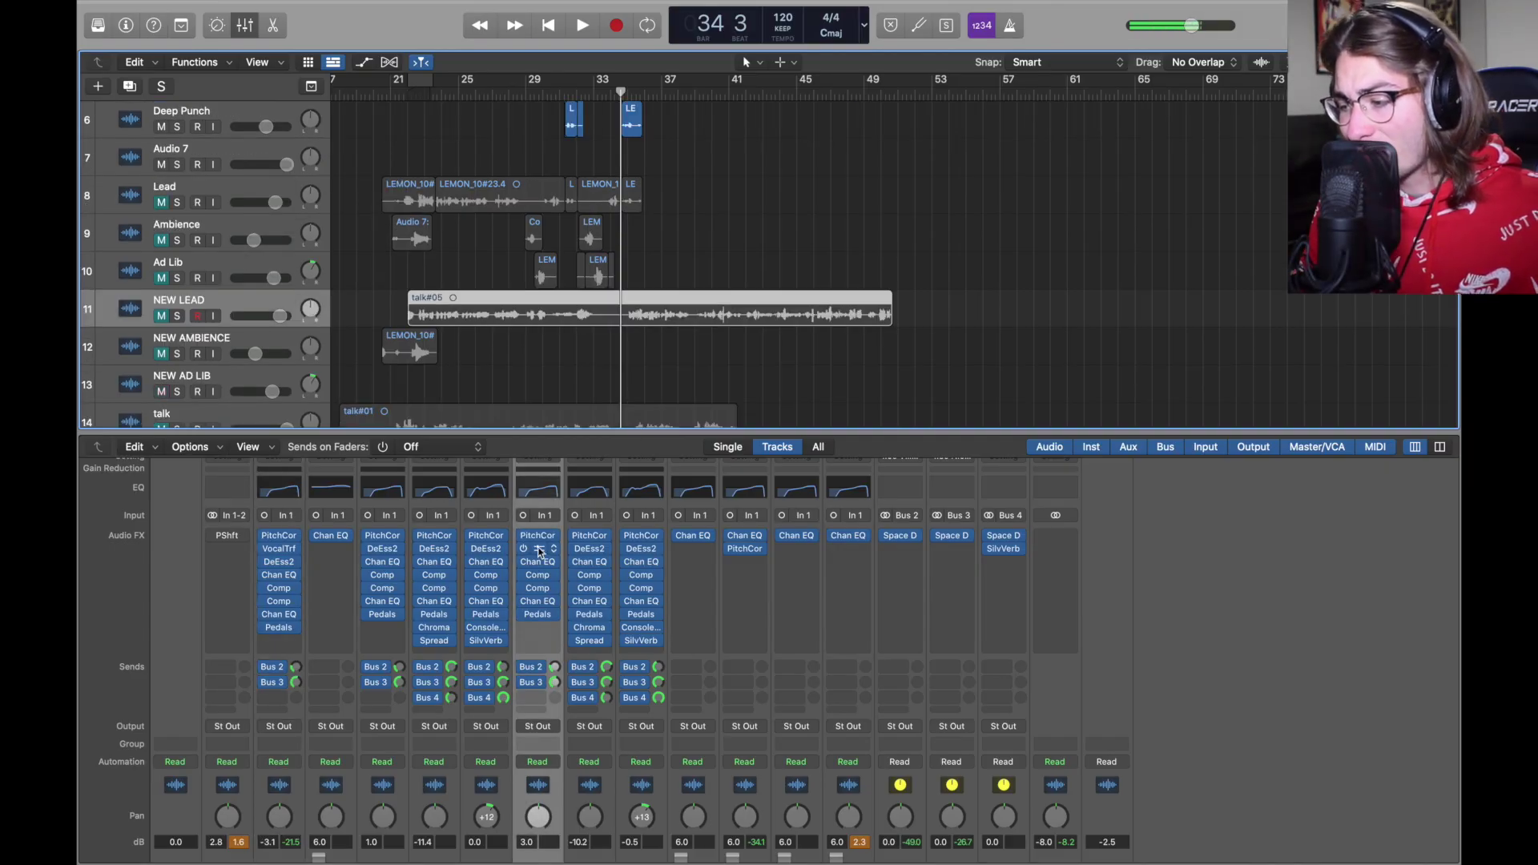
Step: Insert a Vocal Transformer from the Pitch effects between Pitch Correction and DeEsser 2 on the NEW LEAD channel
left_click(542, 547)
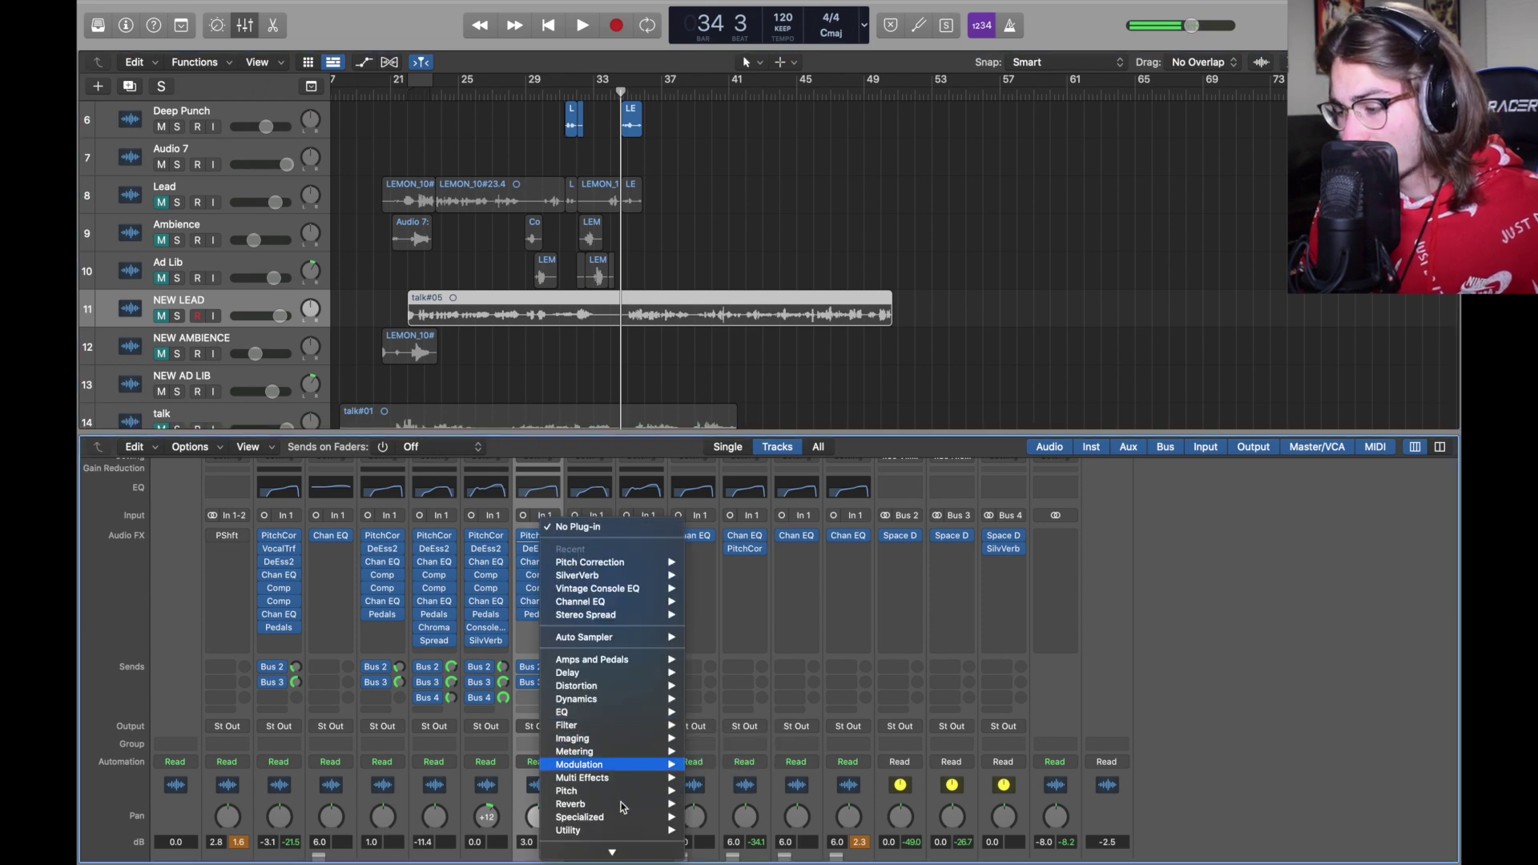
mouse_move(619, 804)
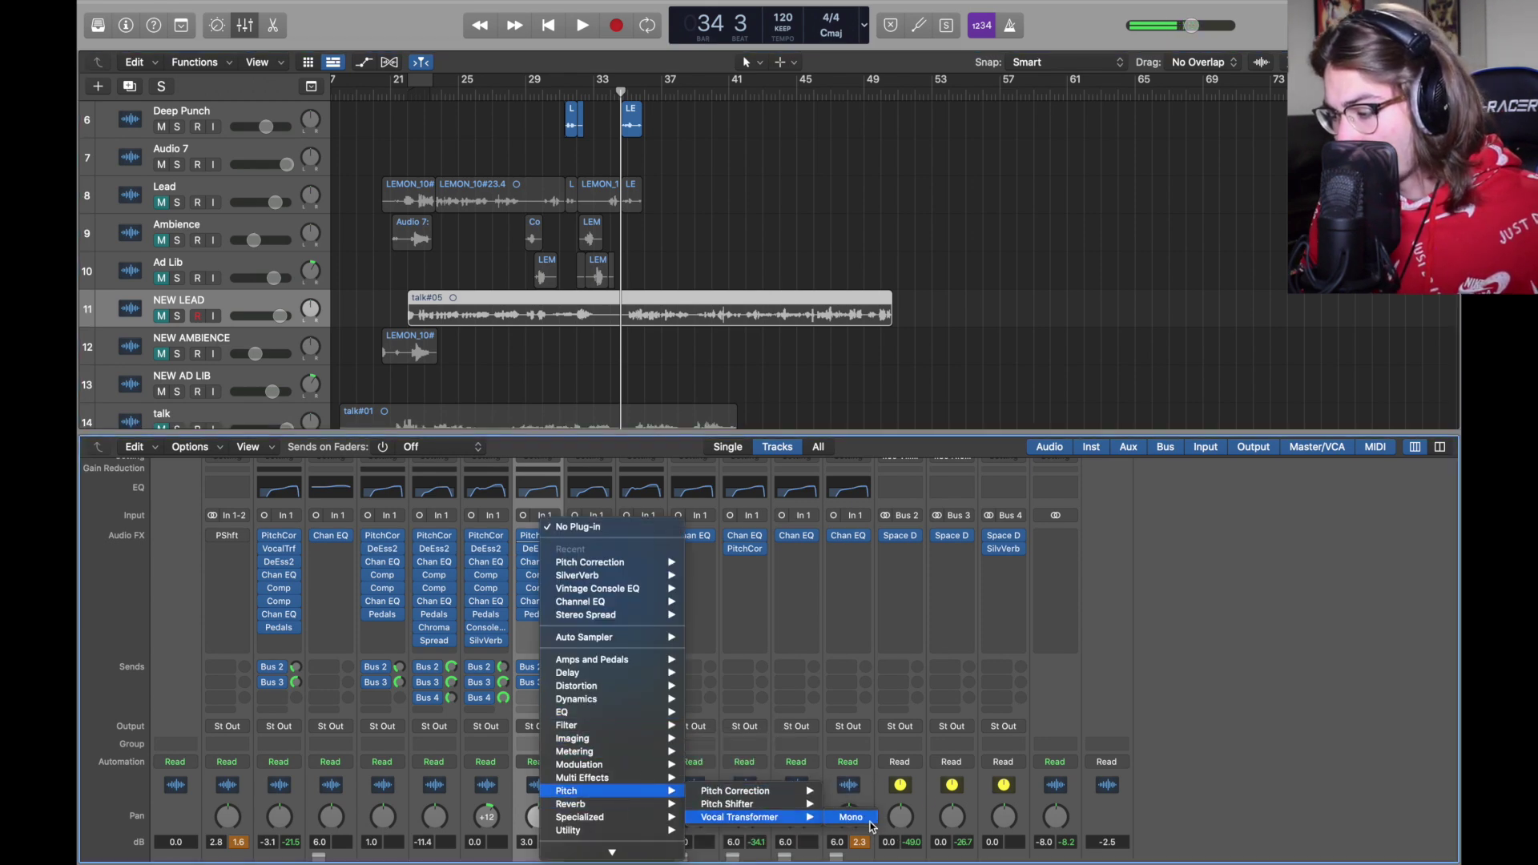
left_click(733, 818)
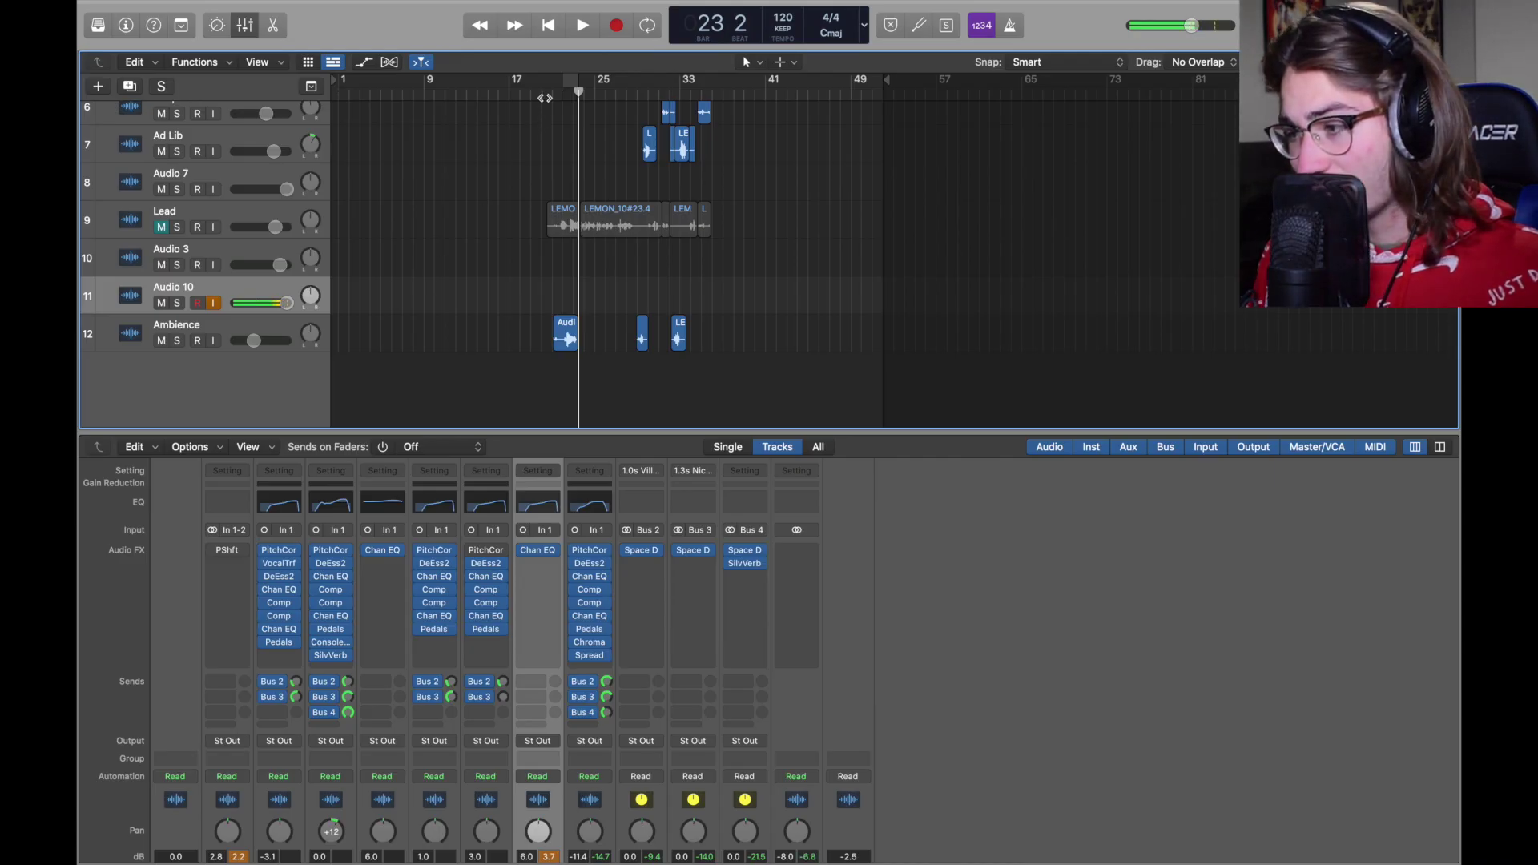
Step: Play back the arrangement up to bar 23 to listen to the first Ambience vocal region
left_click(545, 98)
key("space")
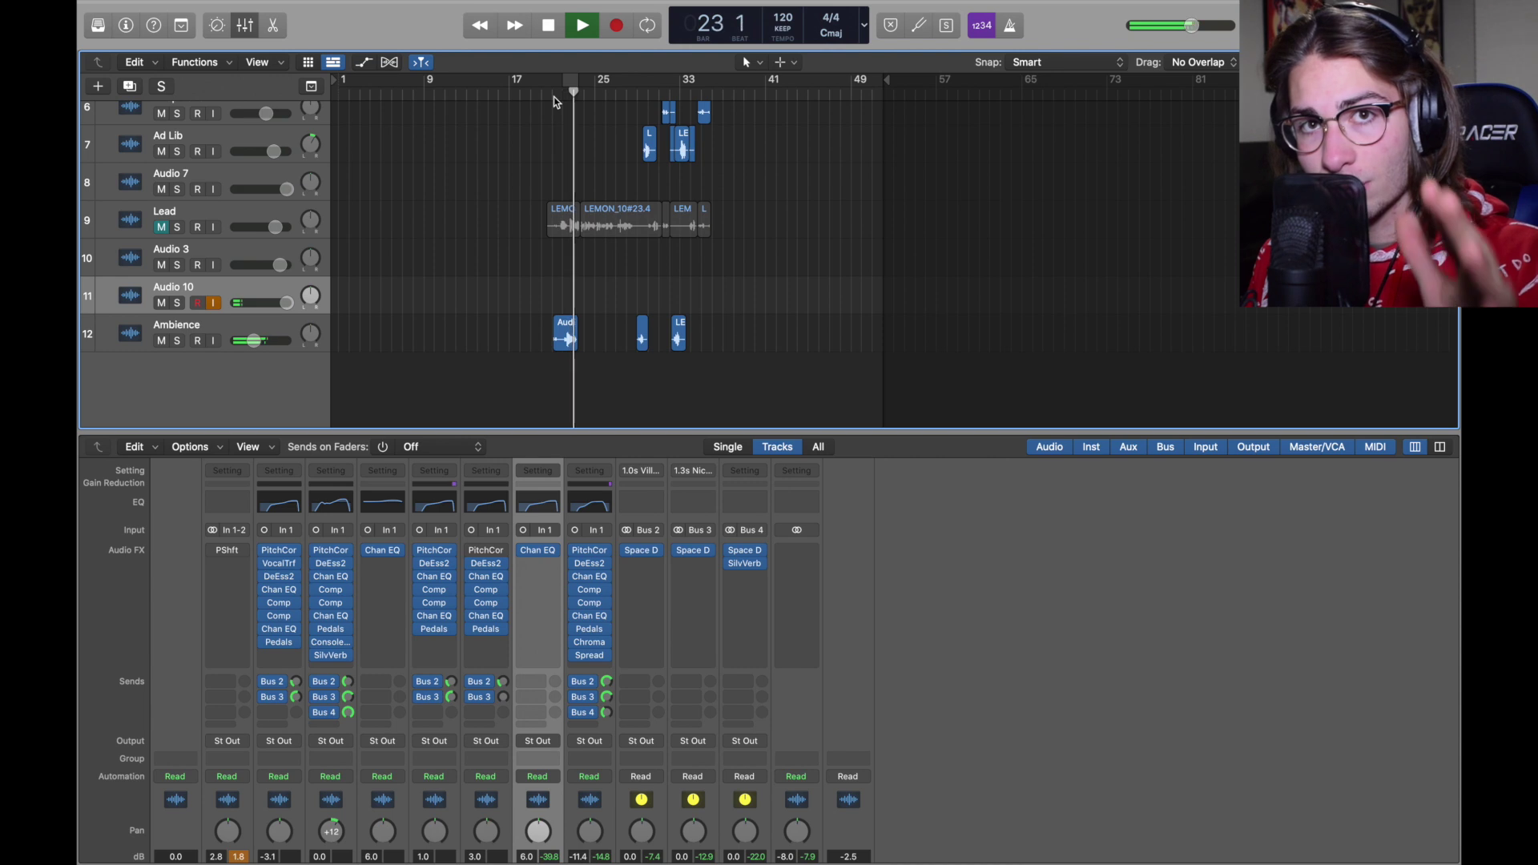
key("space")
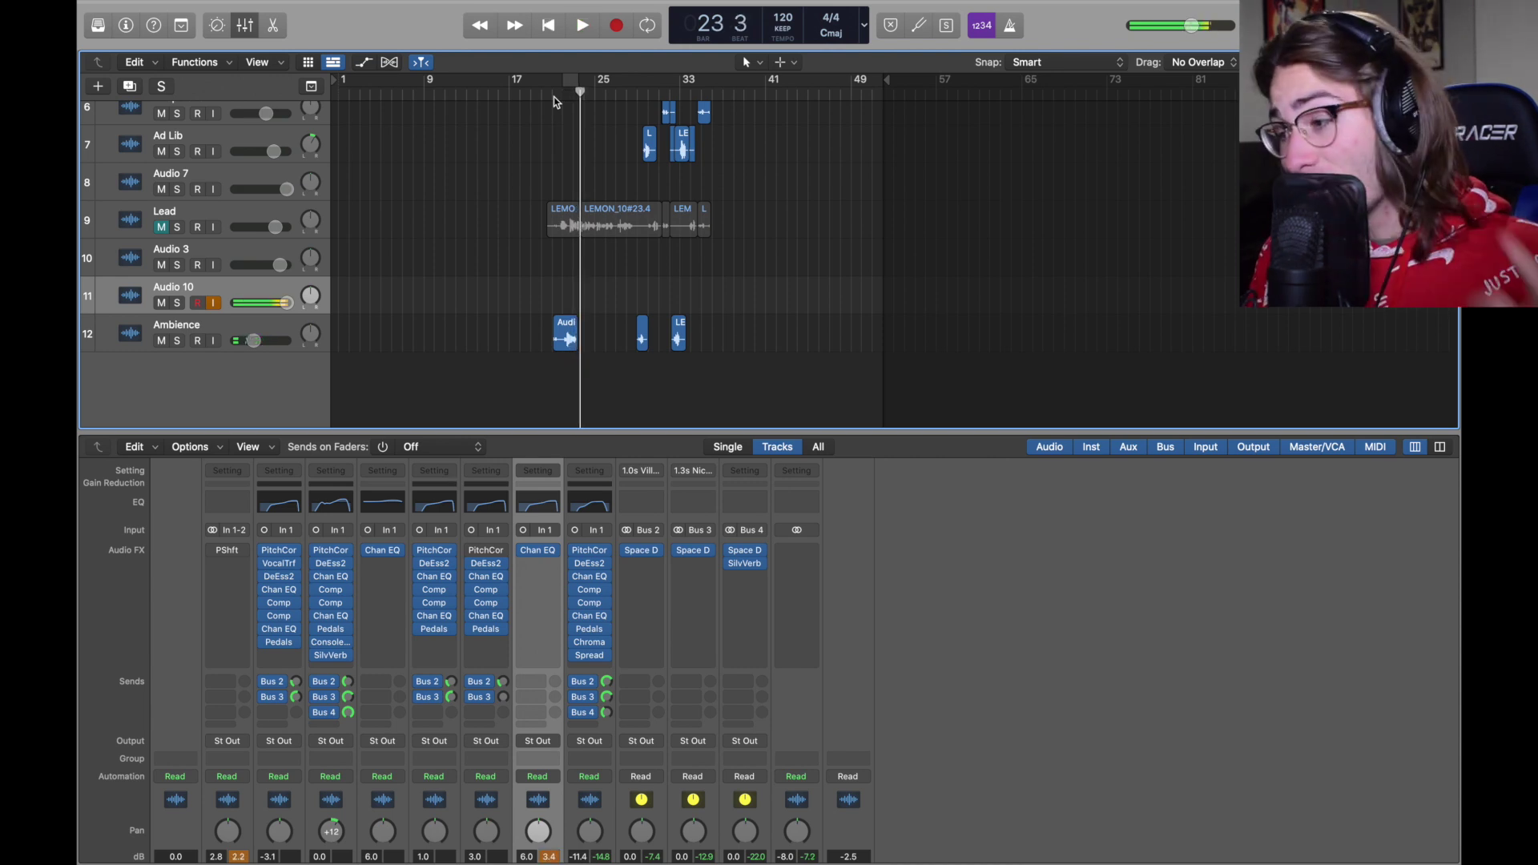
Step: Rename the Audio 3 track as NEW LEAD and duplicate it with its channel settings
left_click(244, 249)
double_click(244, 249)
type("NEW LEAD")
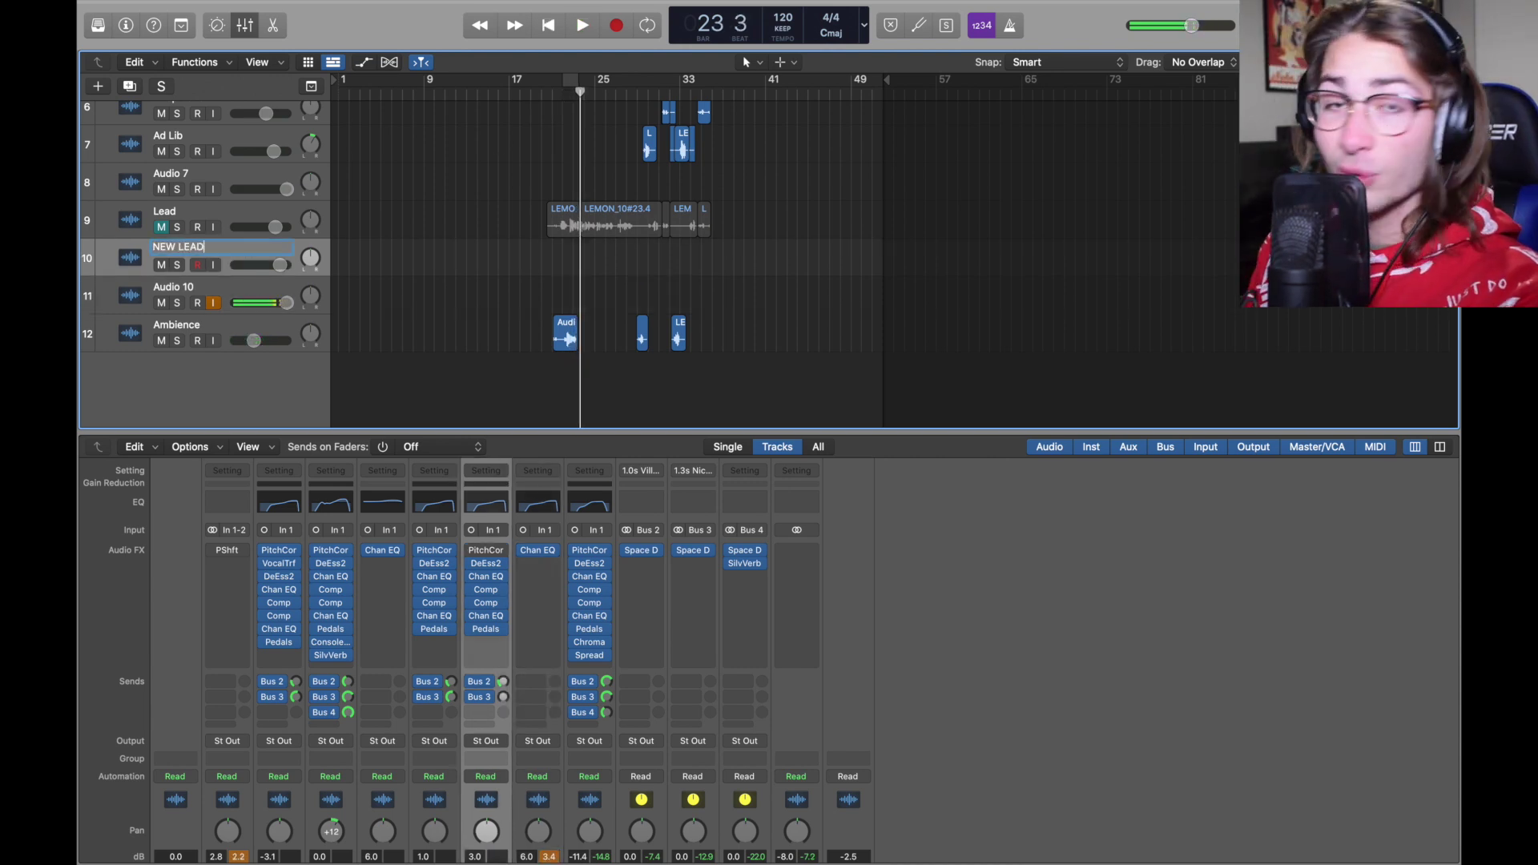
key("Return")
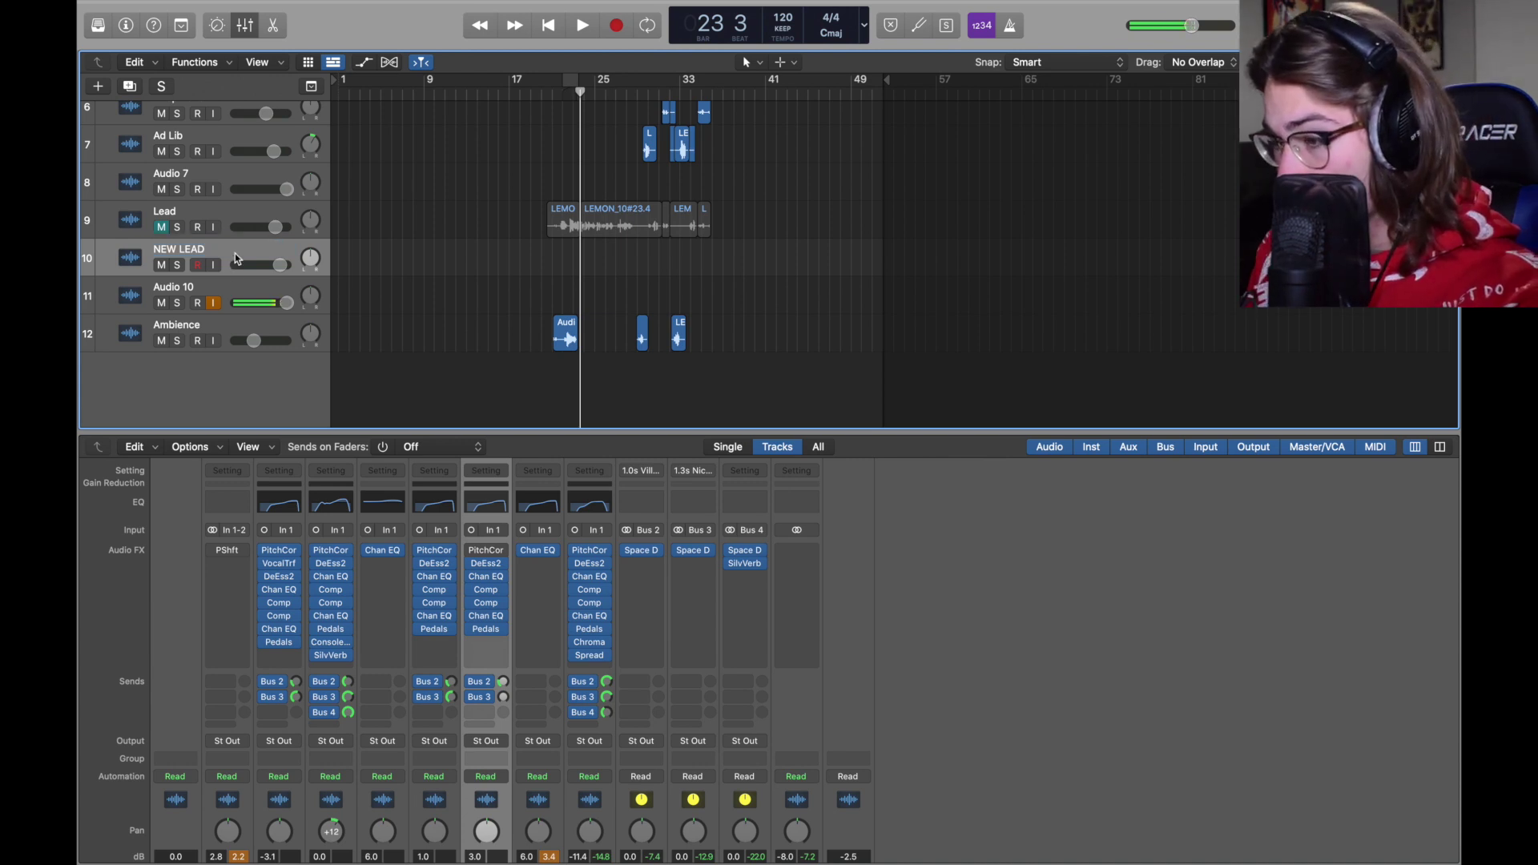
key("super+d")
Step: Move the Ambience track directly below the first NEW LEAD track and rename the duplicate track NEW AMBIENCE
left_click_drag(230, 324, 228, 281)
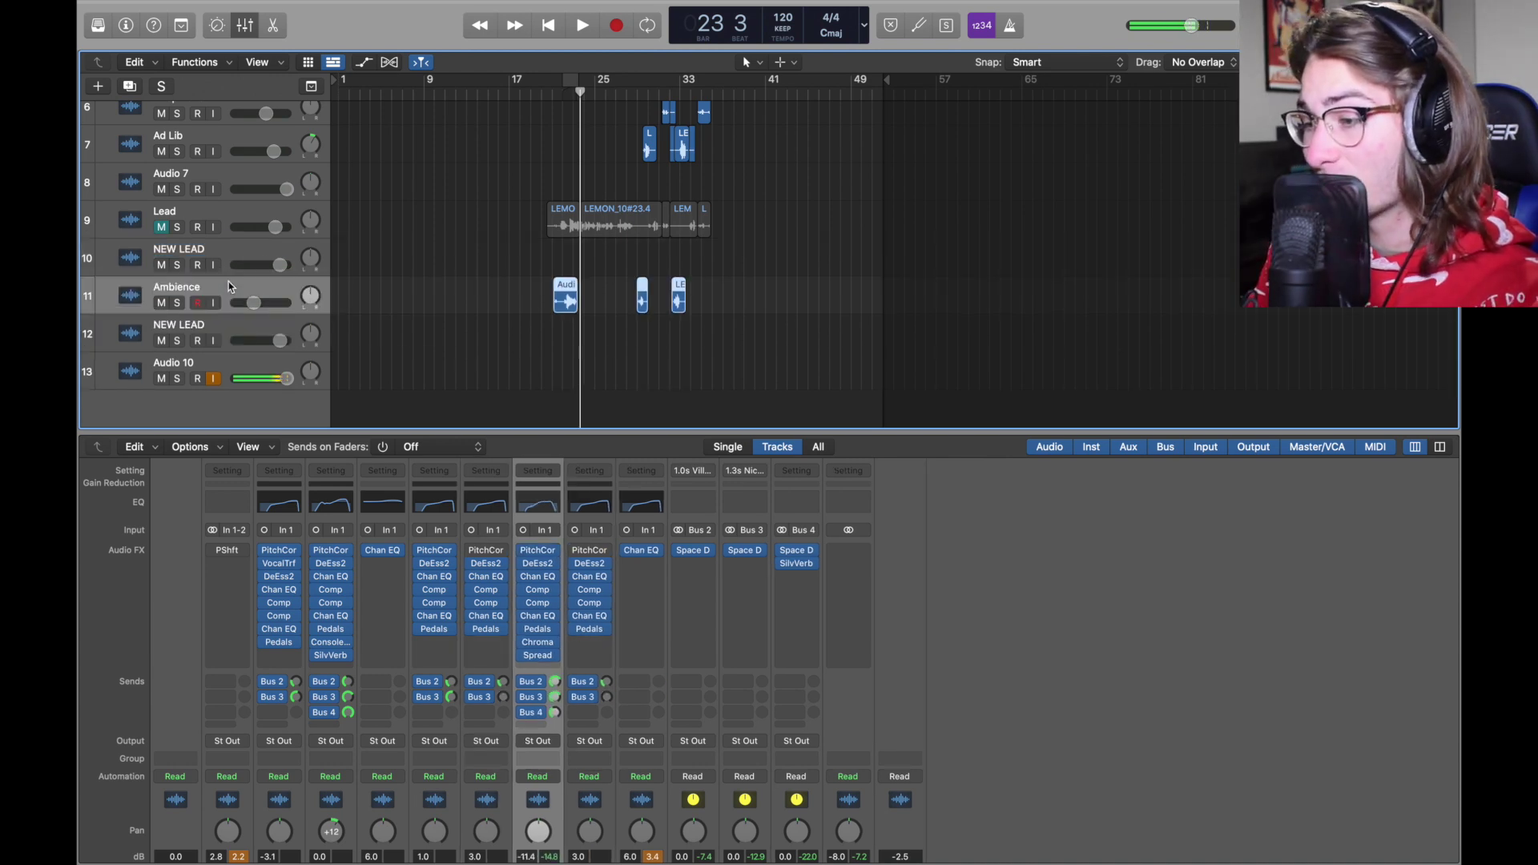
double_click(233, 324)
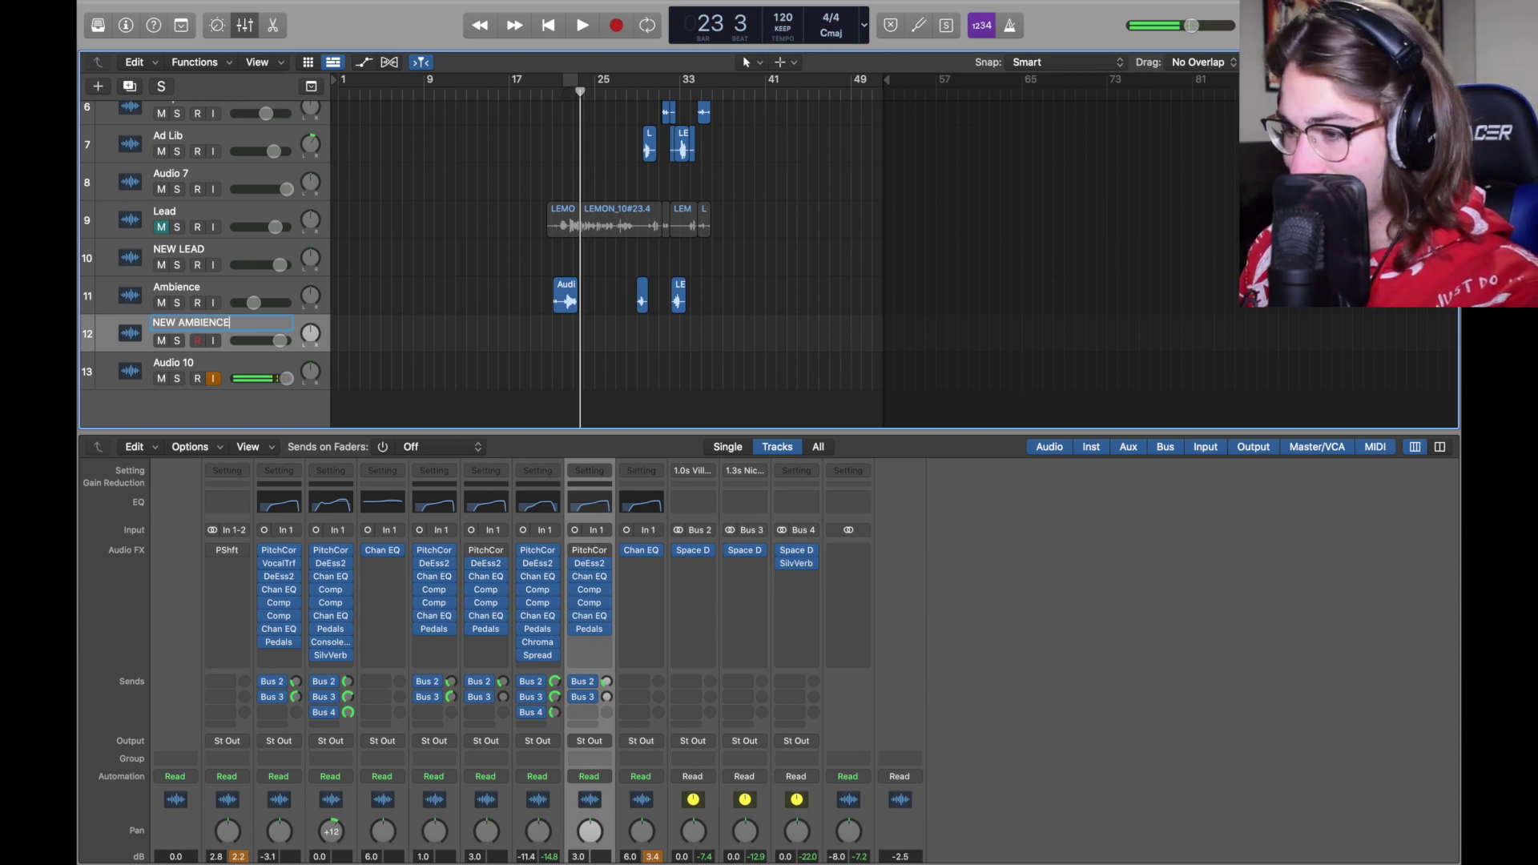
type("NEW AMBIENCE")
key("Return")
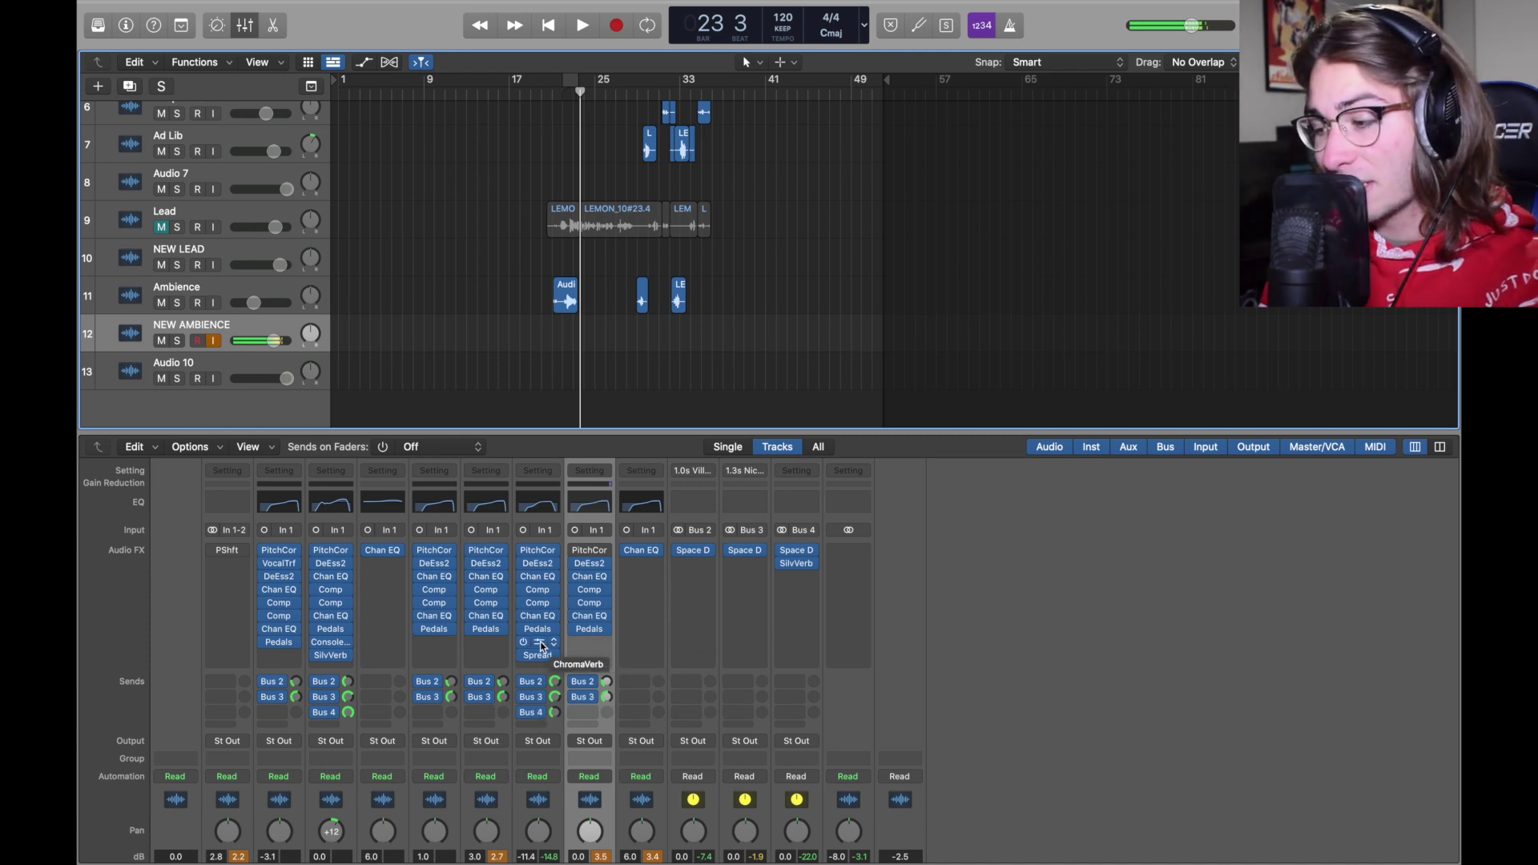
Step: Copy the Ambience channel's ChromaVerb into the slot below Pedalboard on NEW AMBIENCE and load it as the stereo ChromaVerb from the Reverb effects
left_click_drag(538, 643, 582, 645)
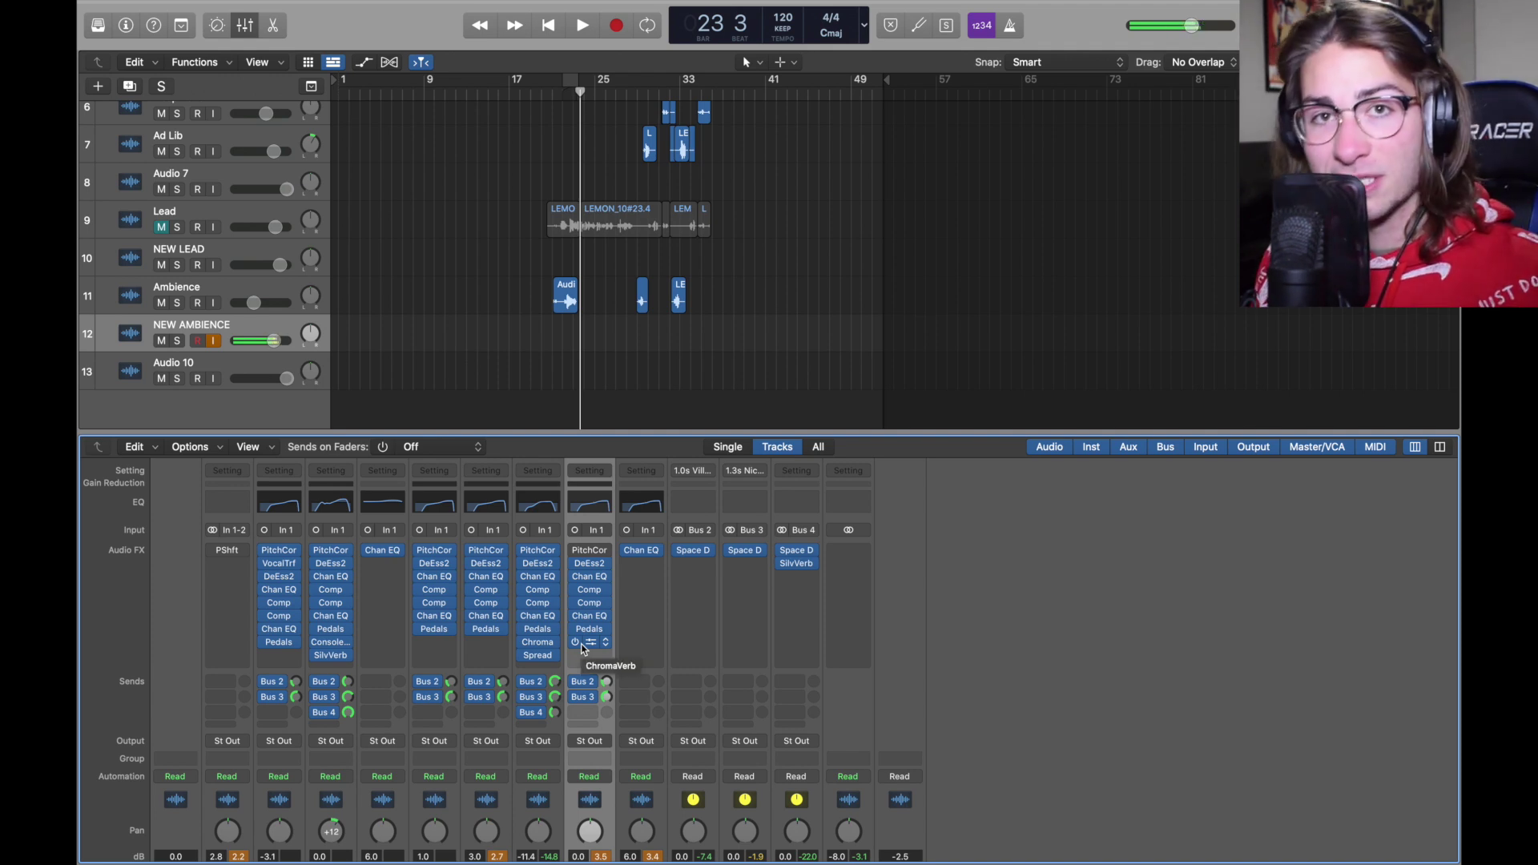
left_click(605, 643)
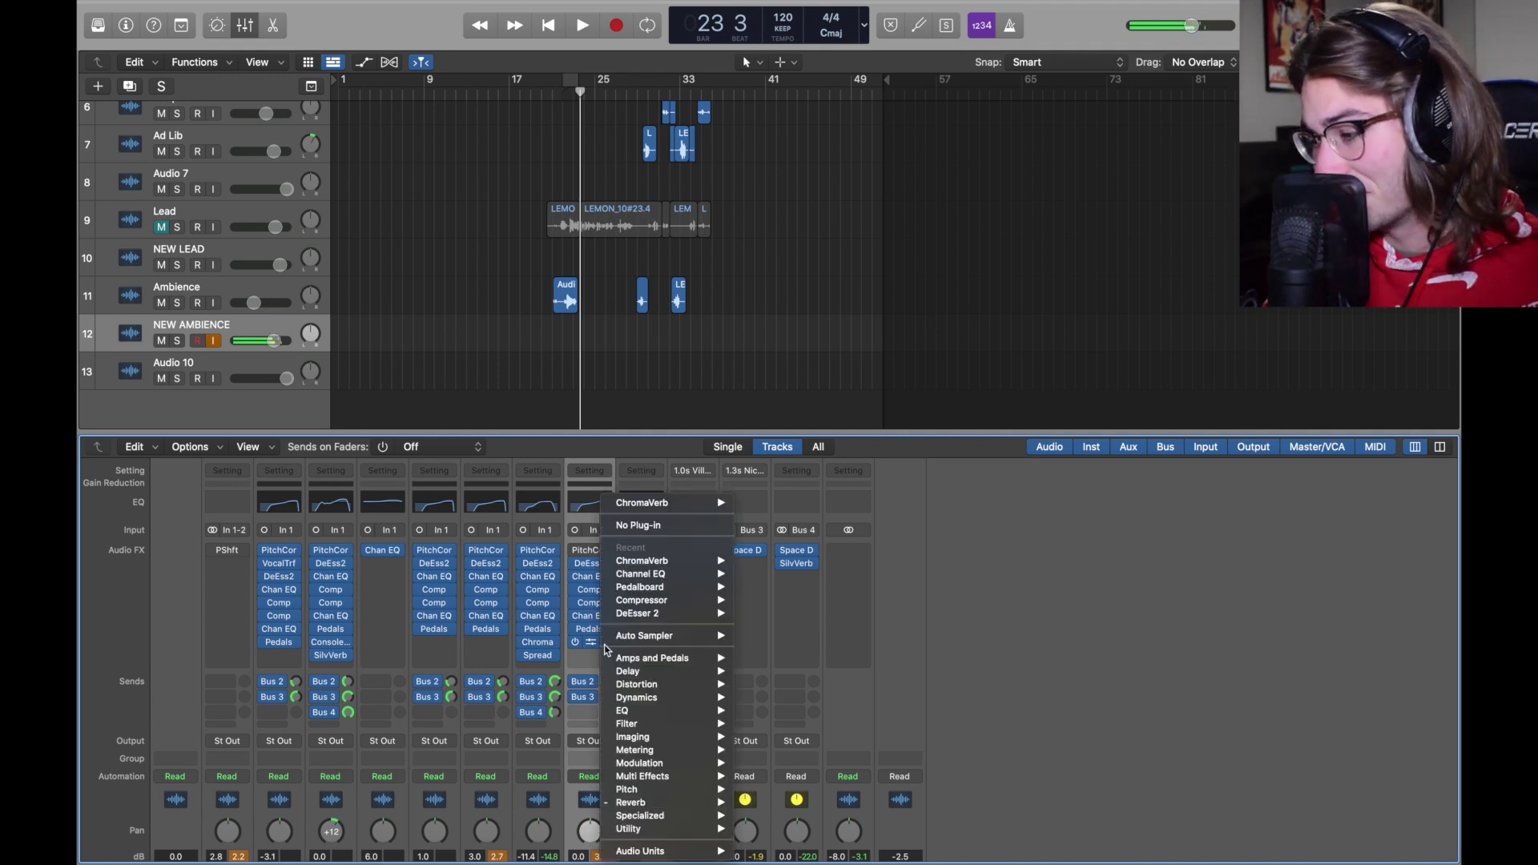
mouse_move(665, 802)
mouse_move(783, 803)
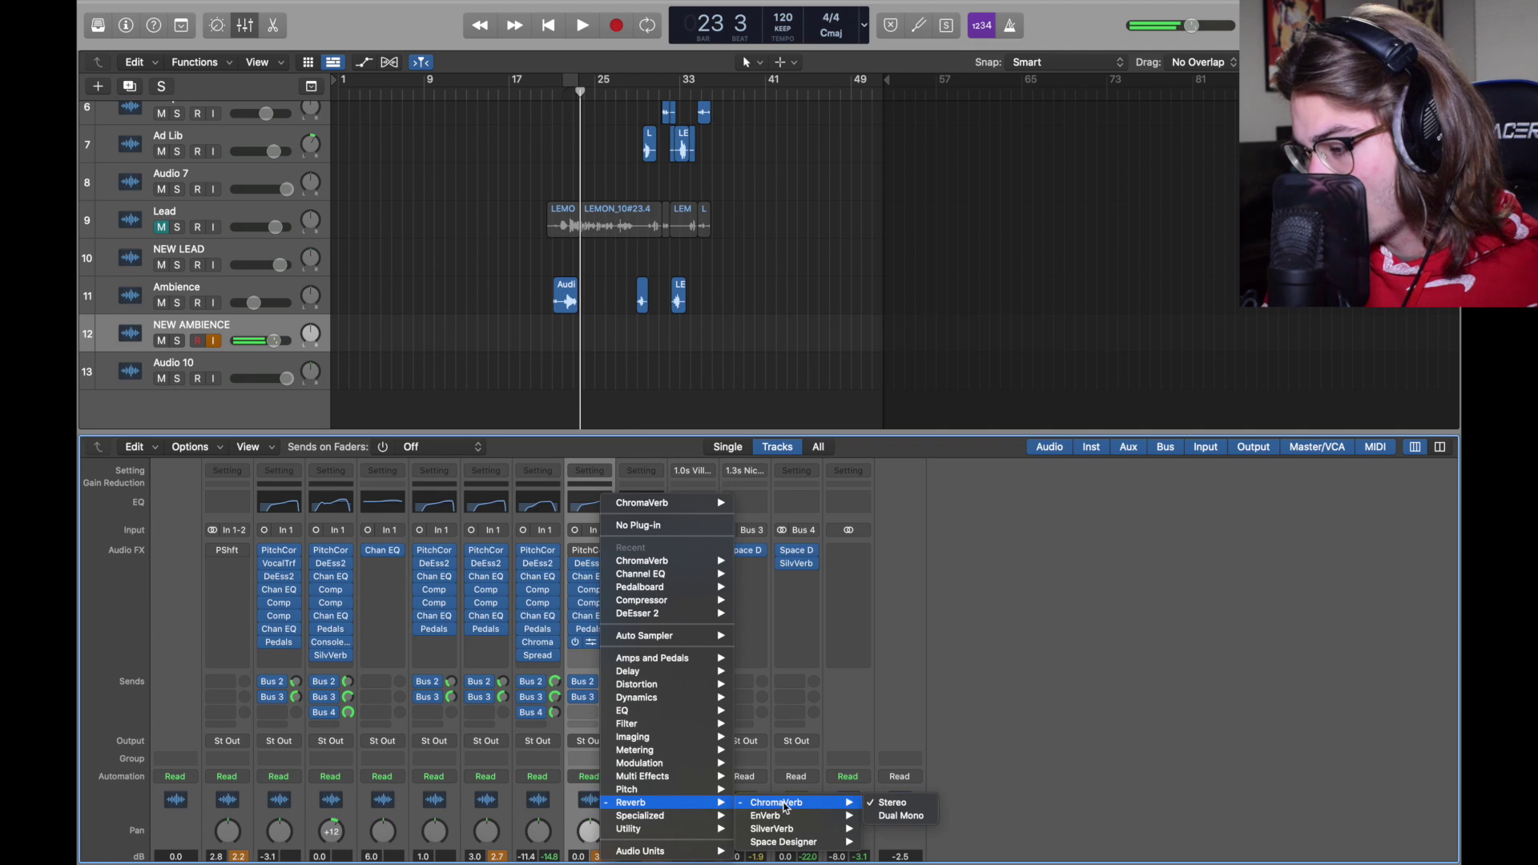
left_click(889, 803)
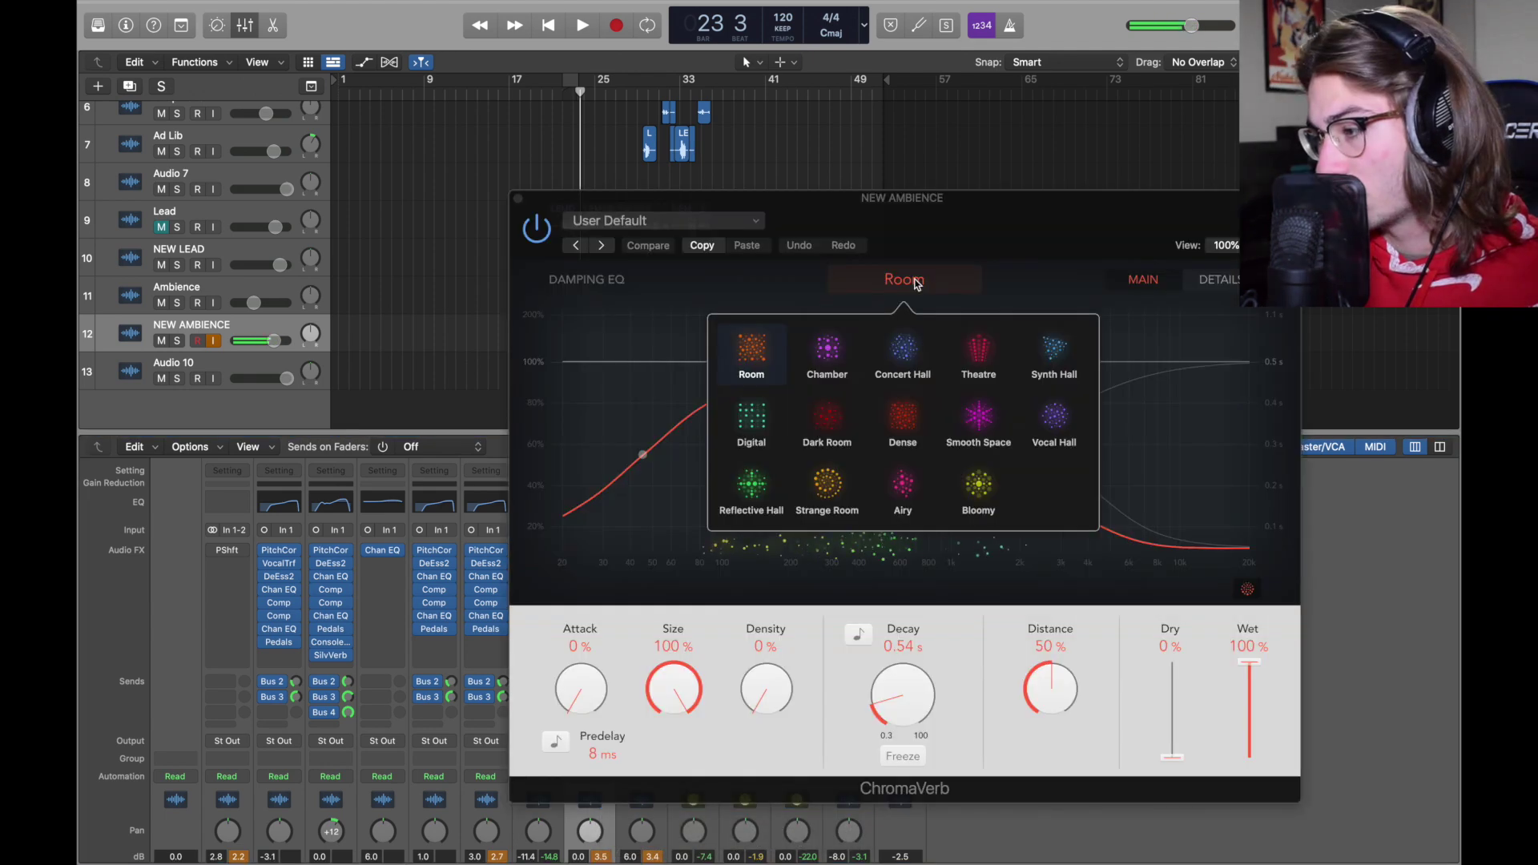
Step: Review the room type, damping EQ, decay and wet/dry settings of the NEW AMBIENCE ChromaVerb
left_click(880, 269)
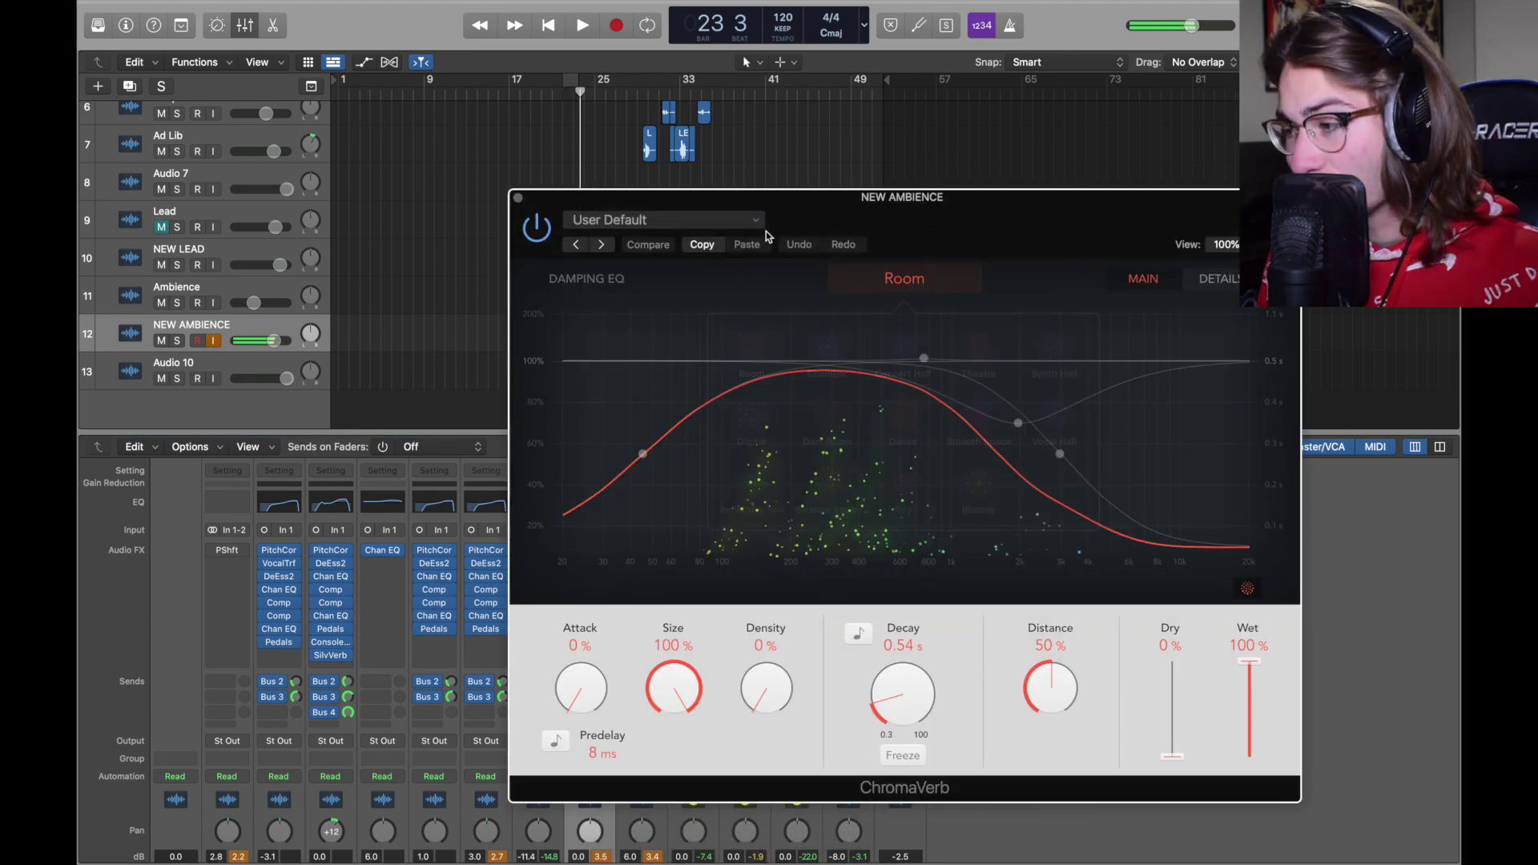
left_click_drag(948, 199, 753, 90)
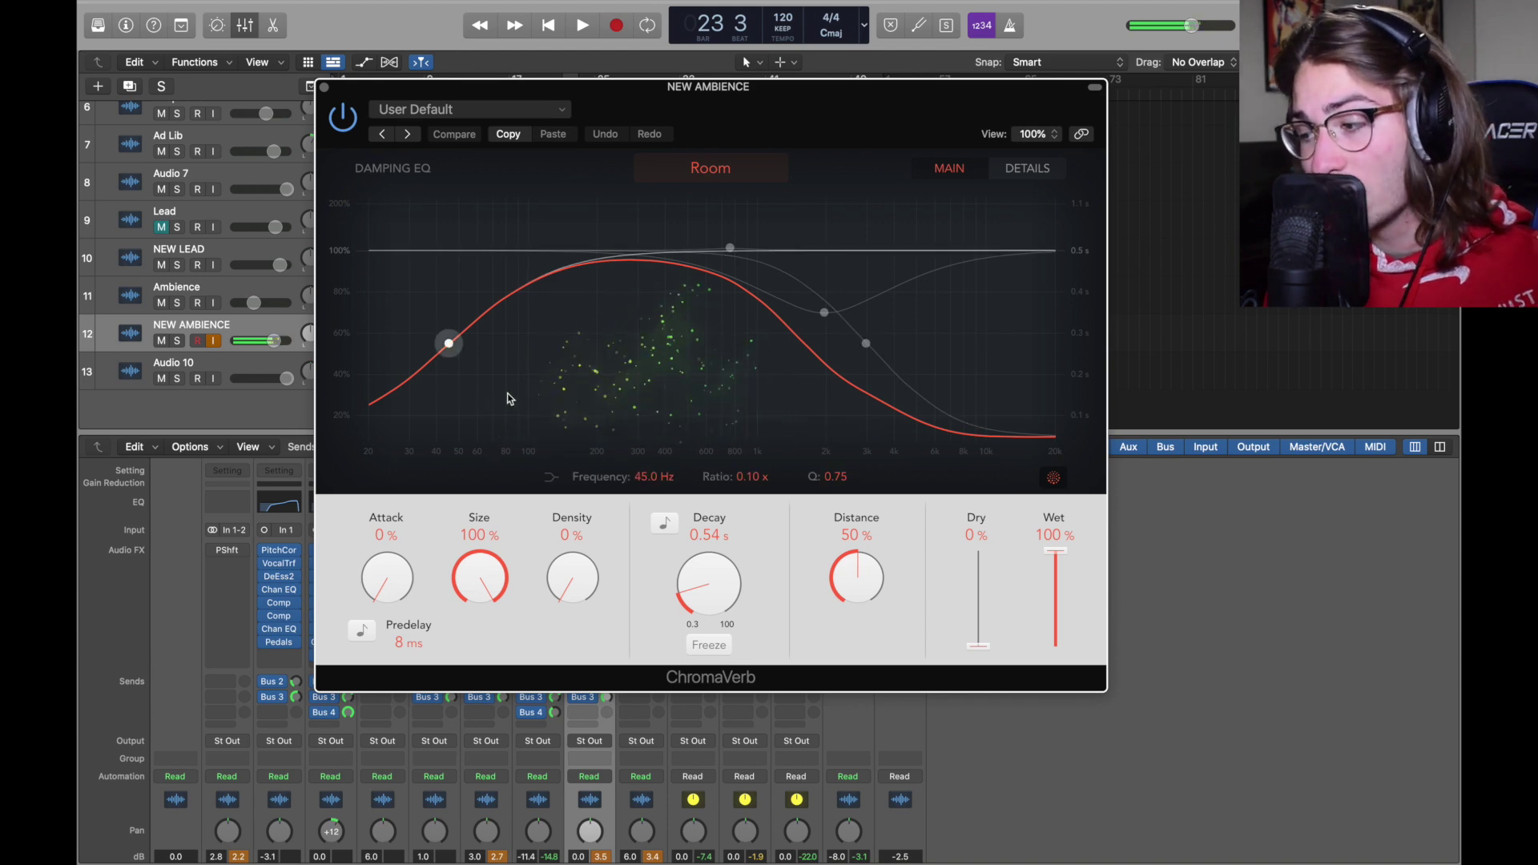
left_click(323, 88)
Step: Add a stereo Stereo Spread from the Imaging effects below ChromaVerb on the NEW AMBIENCE channel, matching the Ambience channel
left_click(581, 646)
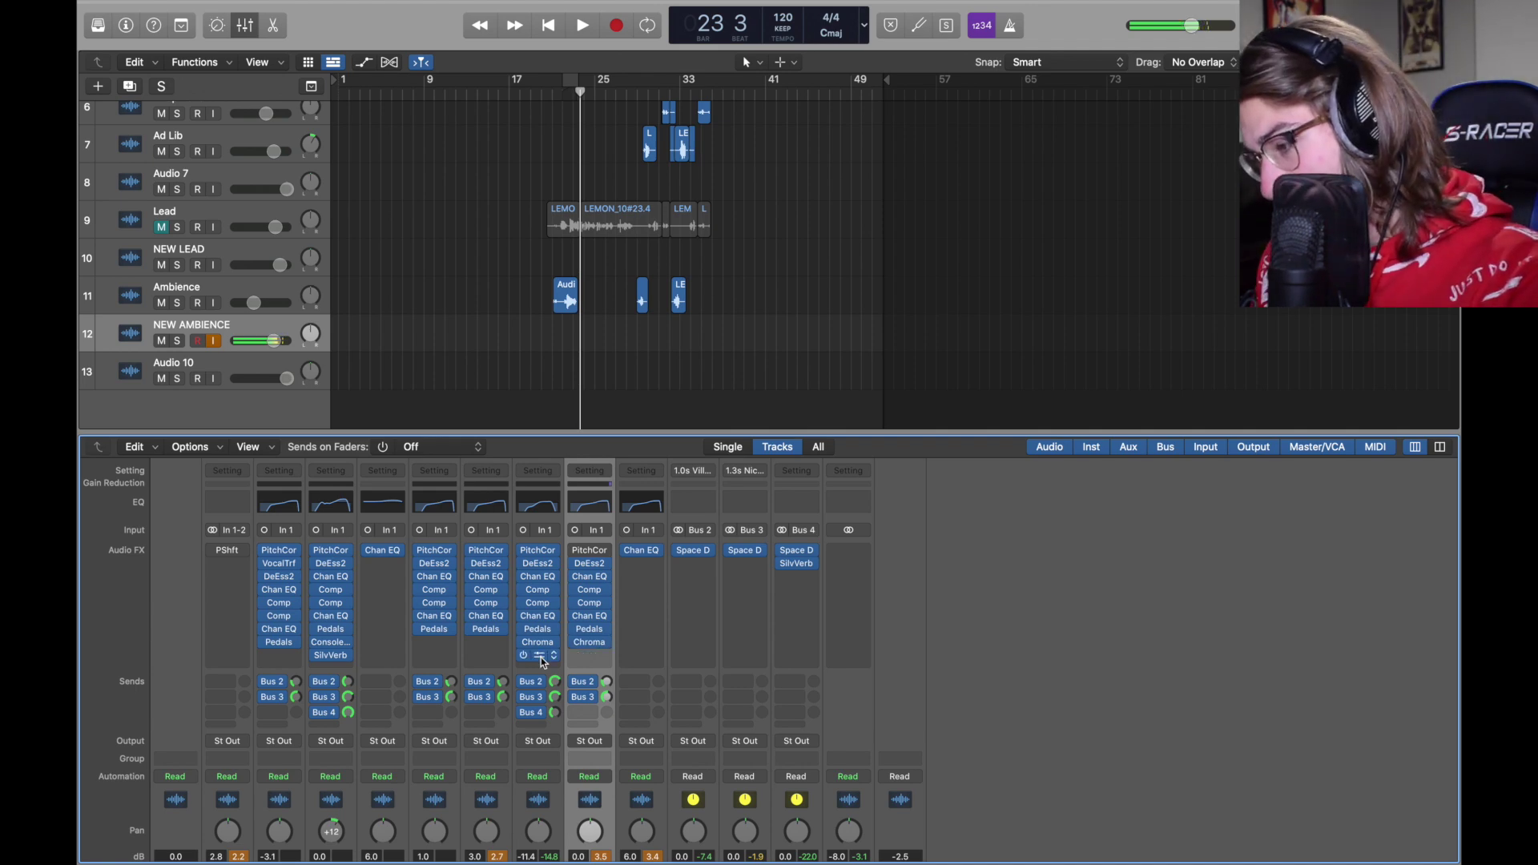
left_click(607, 656)
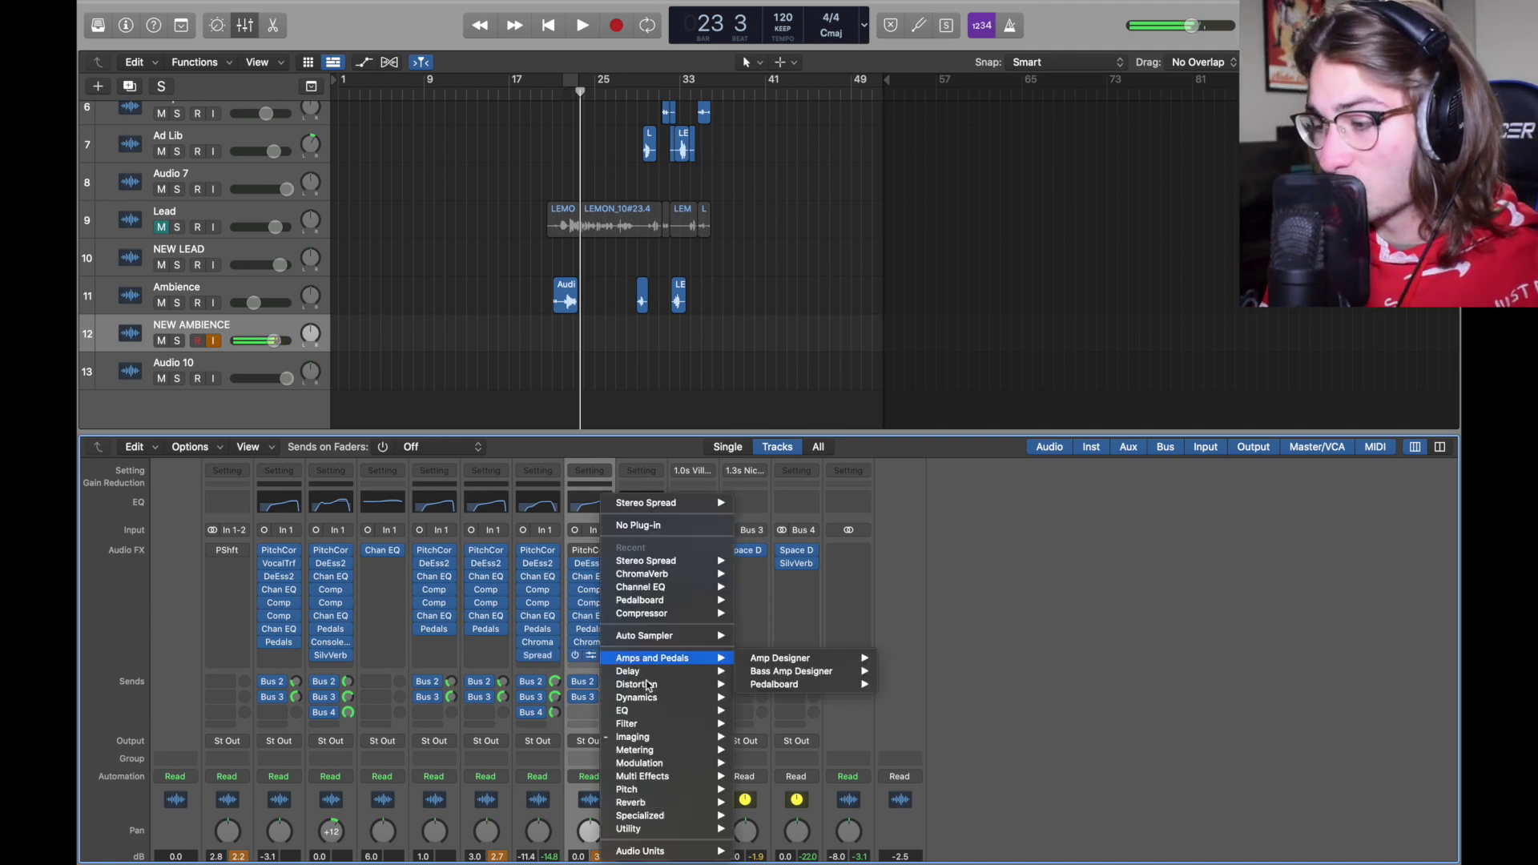
mouse_move(662, 739)
mouse_move(837, 765)
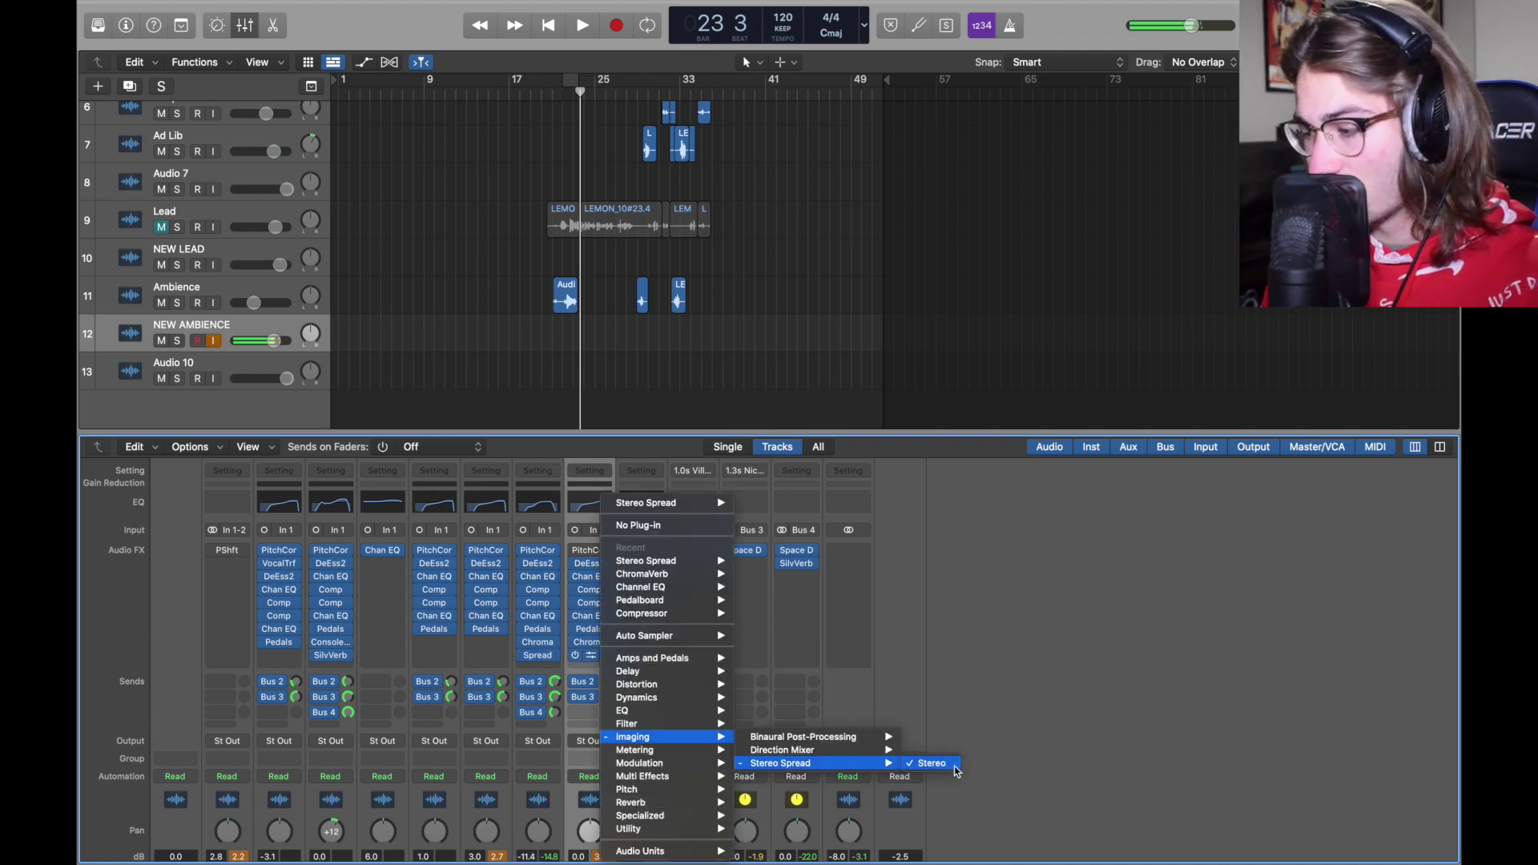
left_click(930, 765)
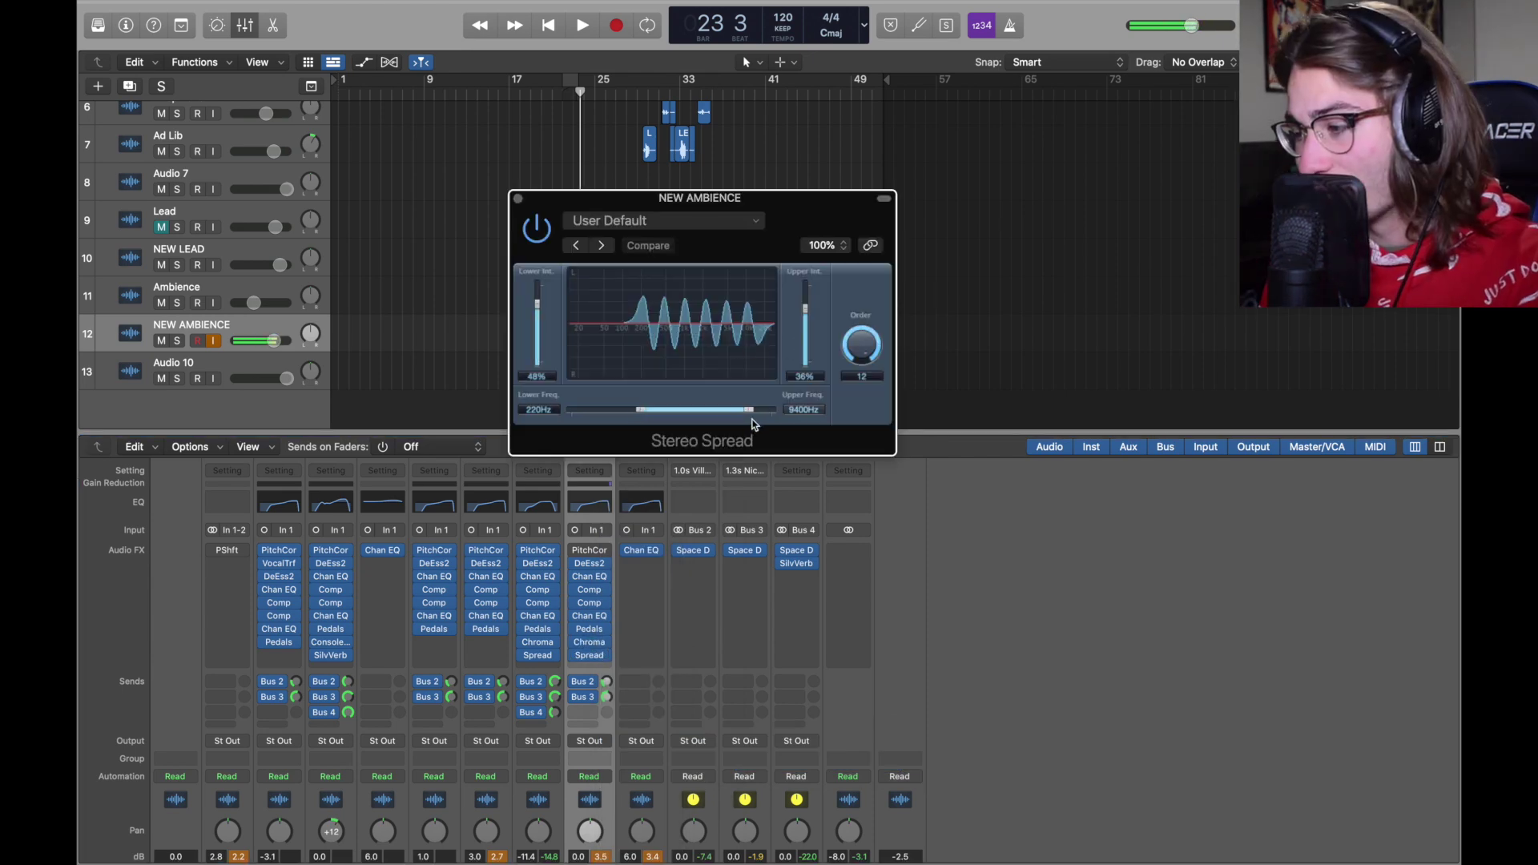
left_click(518, 199)
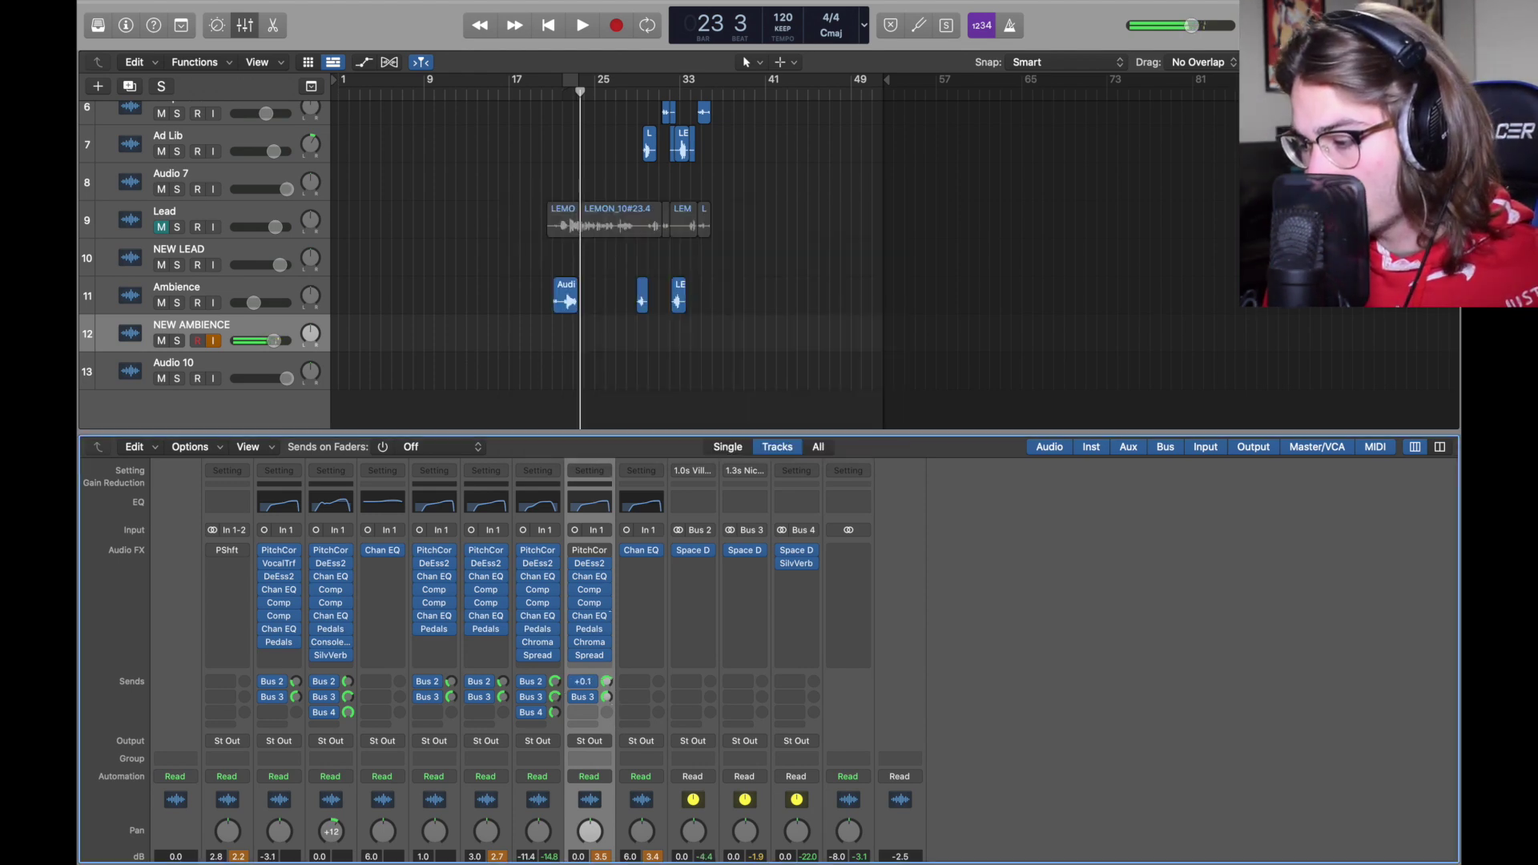
Step: Raise the send levels on the NEW AMBIENCE channel and add a third send to Bus 4
left_click_drag(610, 613, 610, 614)
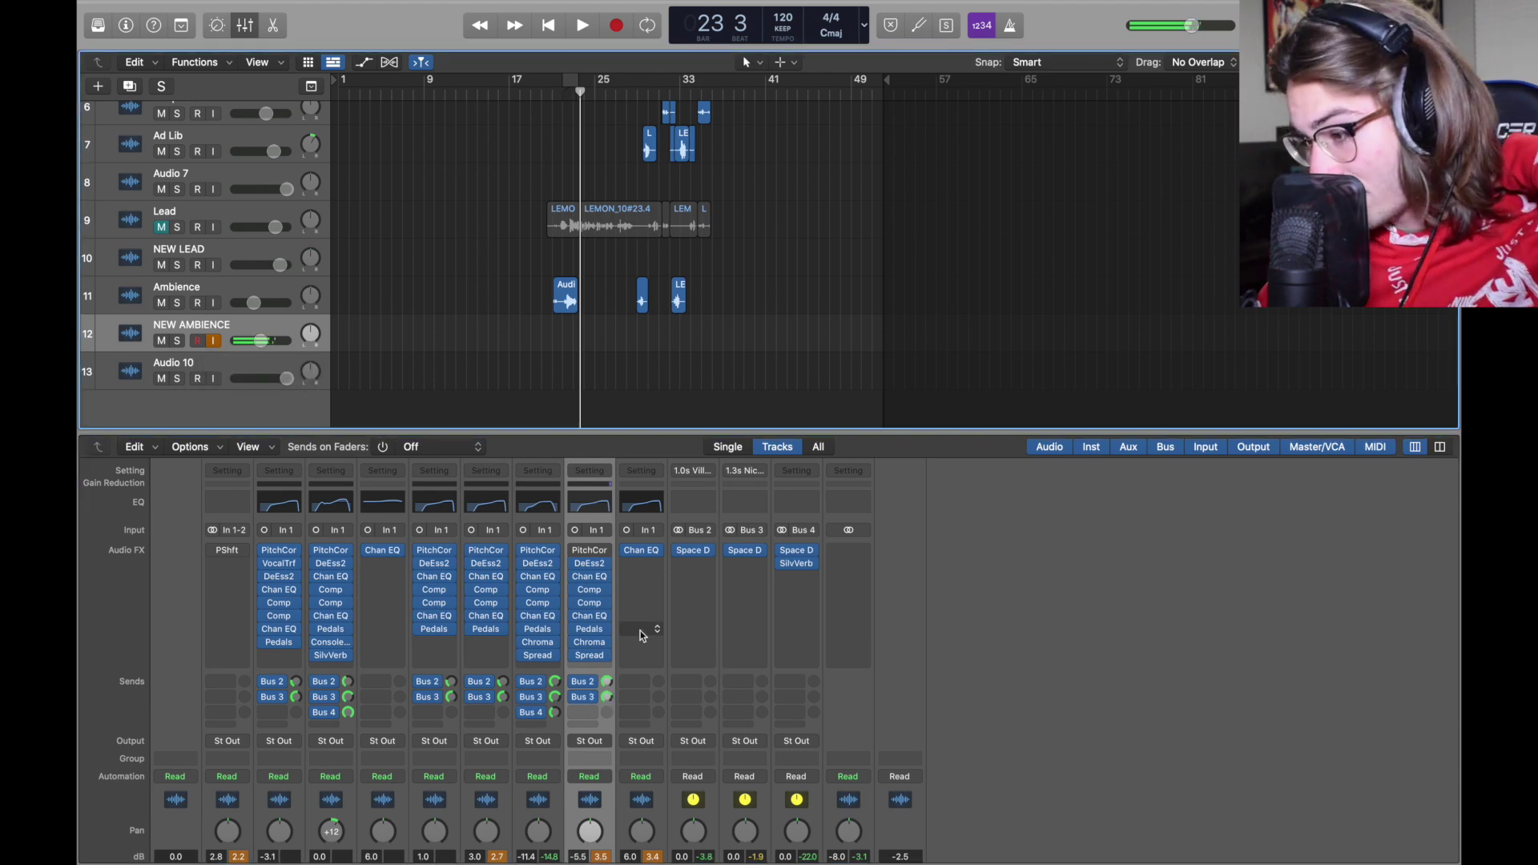
left_click(589, 713)
mouse_move(625, 733)
left_click(749, 383)
left_click(318, 353)
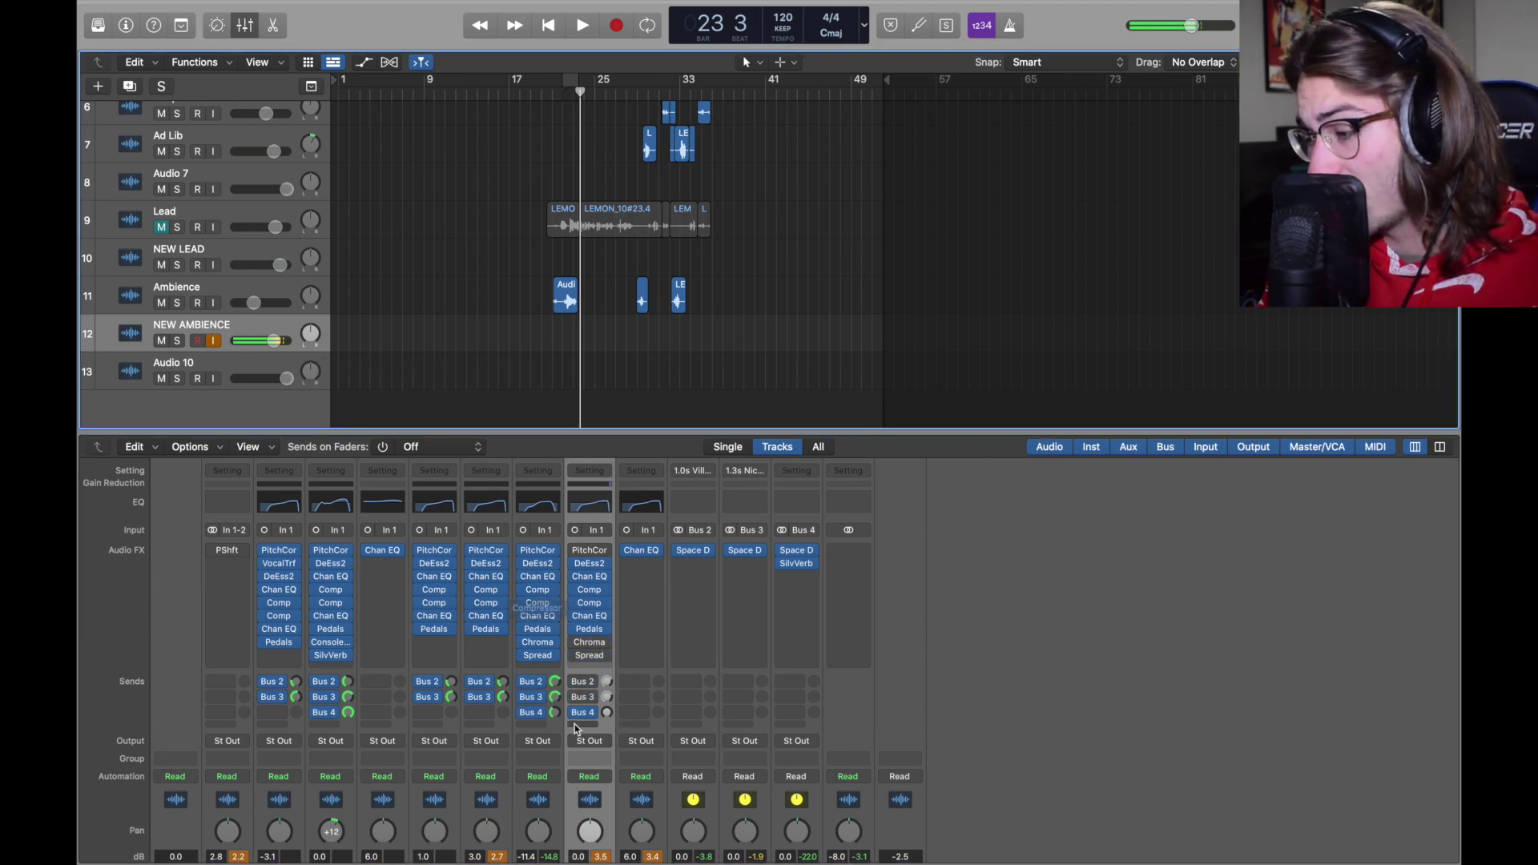
Step: Examine the Space Designer on the Bus 4 aux, including its 03.6s Greyface Spring preset under Large Spaces, Spring Reverbs, and its Output EQ
left_click(801, 553)
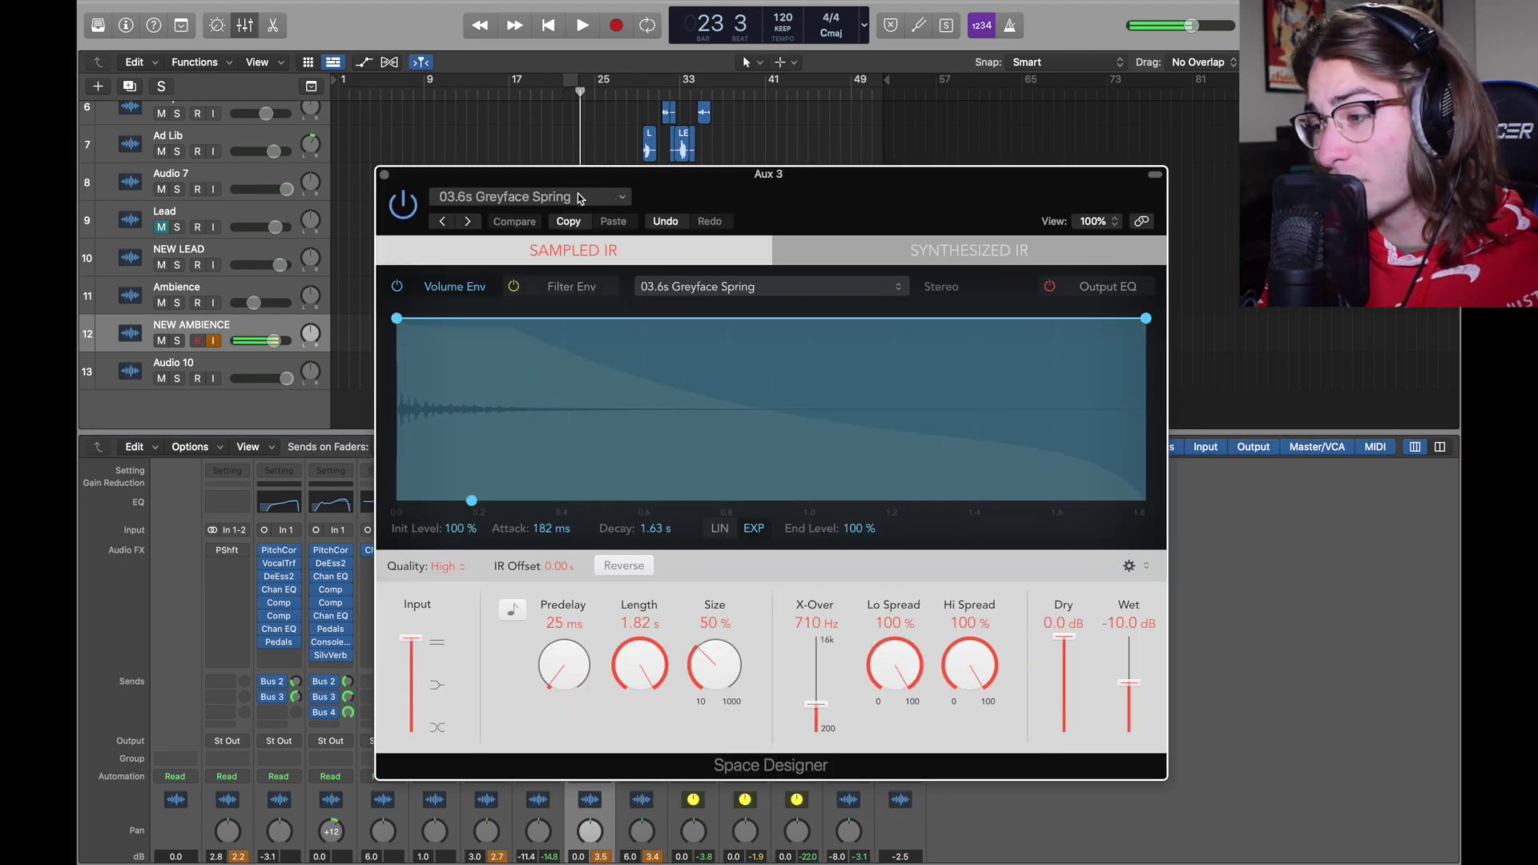
left_click(579, 197)
mouse_move(577, 483)
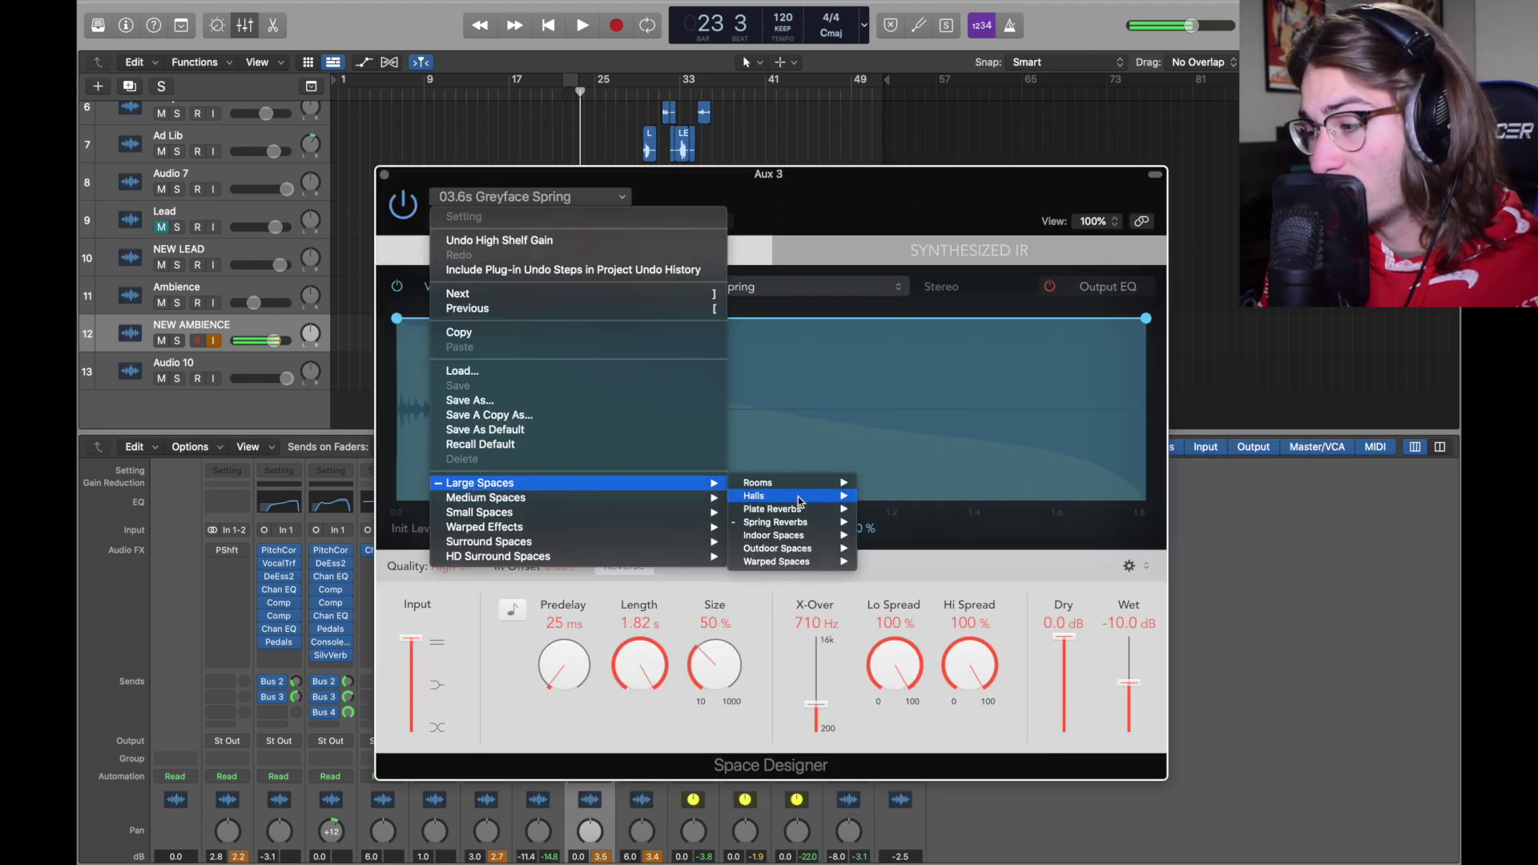
mouse_move(801, 522)
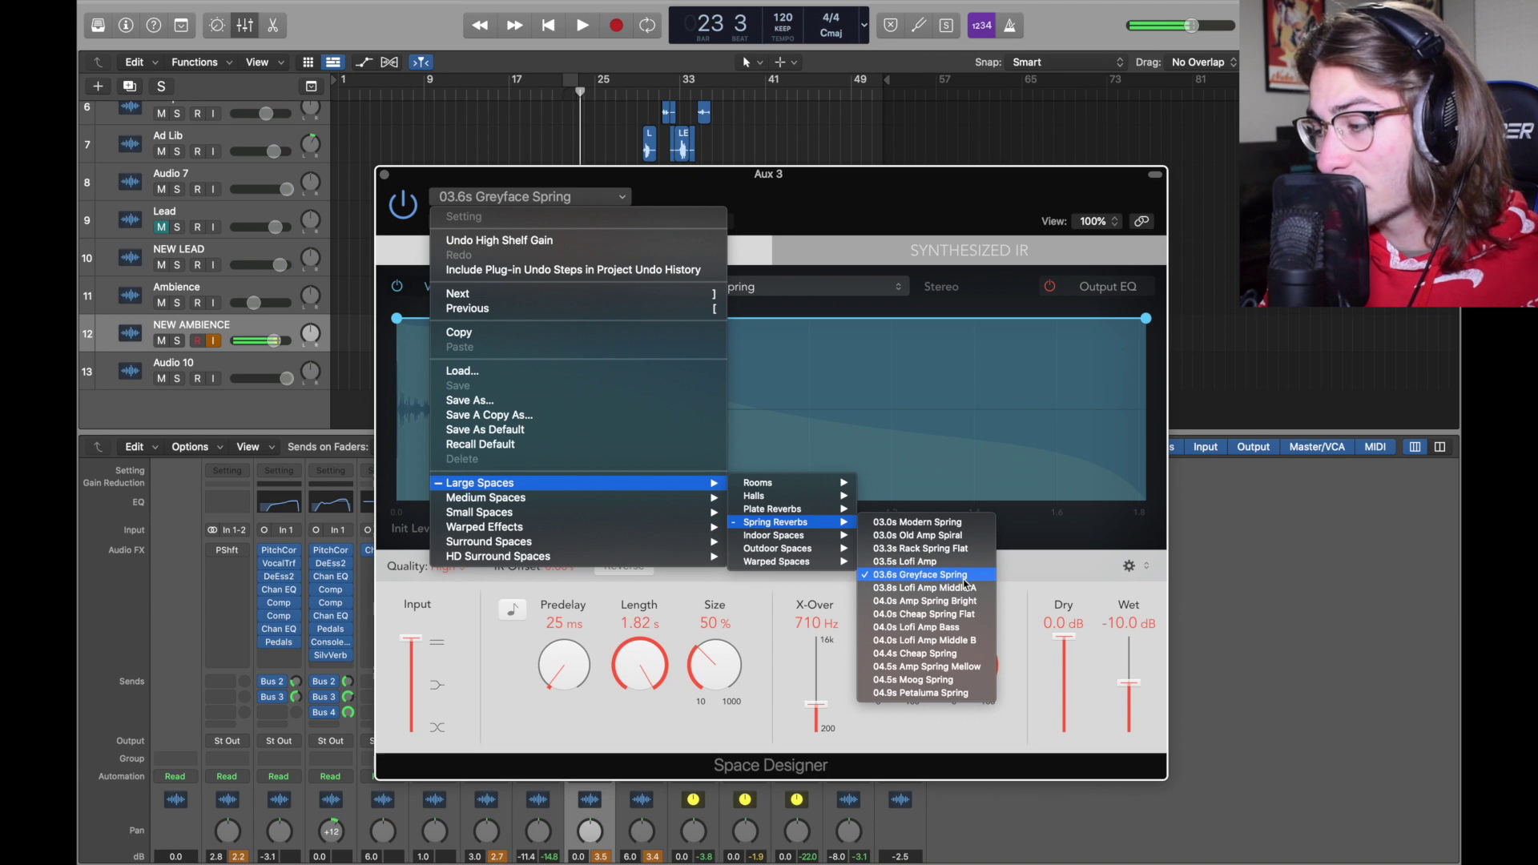
left_click(1049, 563)
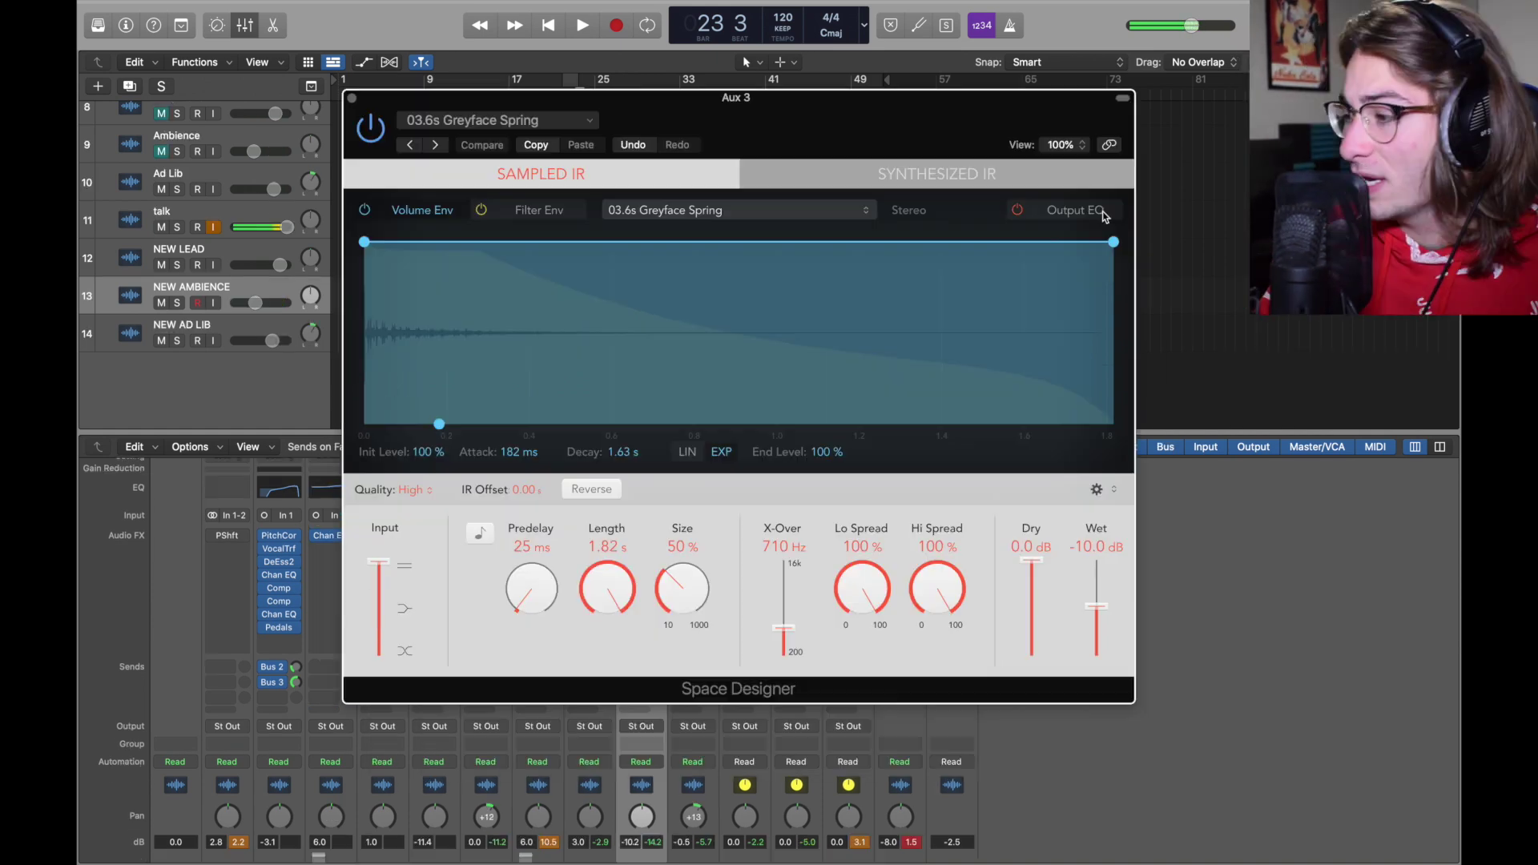
left_click(1077, 210)
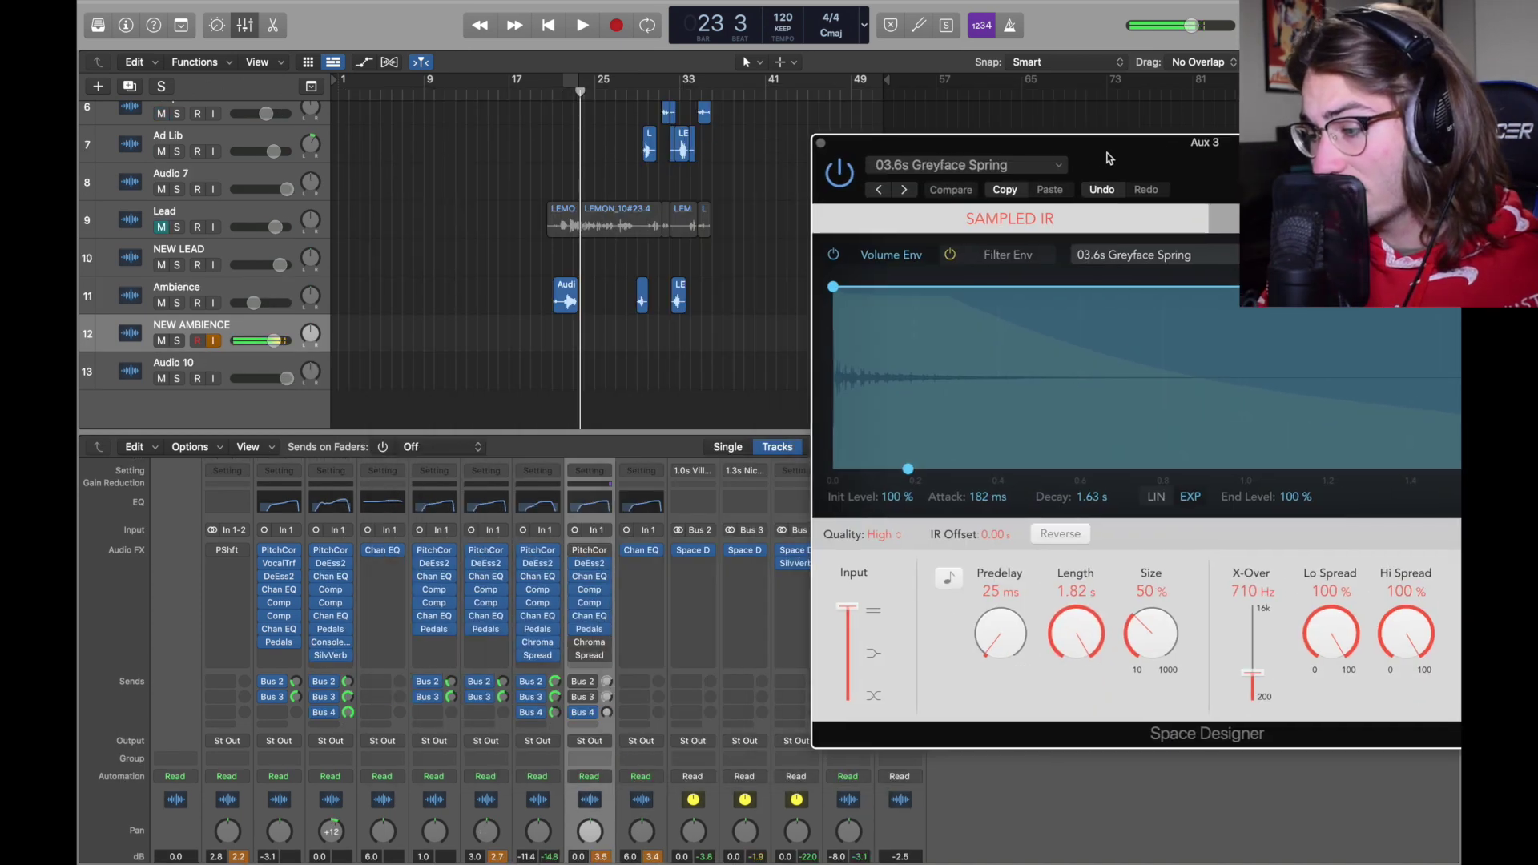
Step: Raise the NEW AMBIENCE channel's Bus 4 send to about -28.2 dB and close the Space Designer
left_click_drag(607, 712, 606, 698)
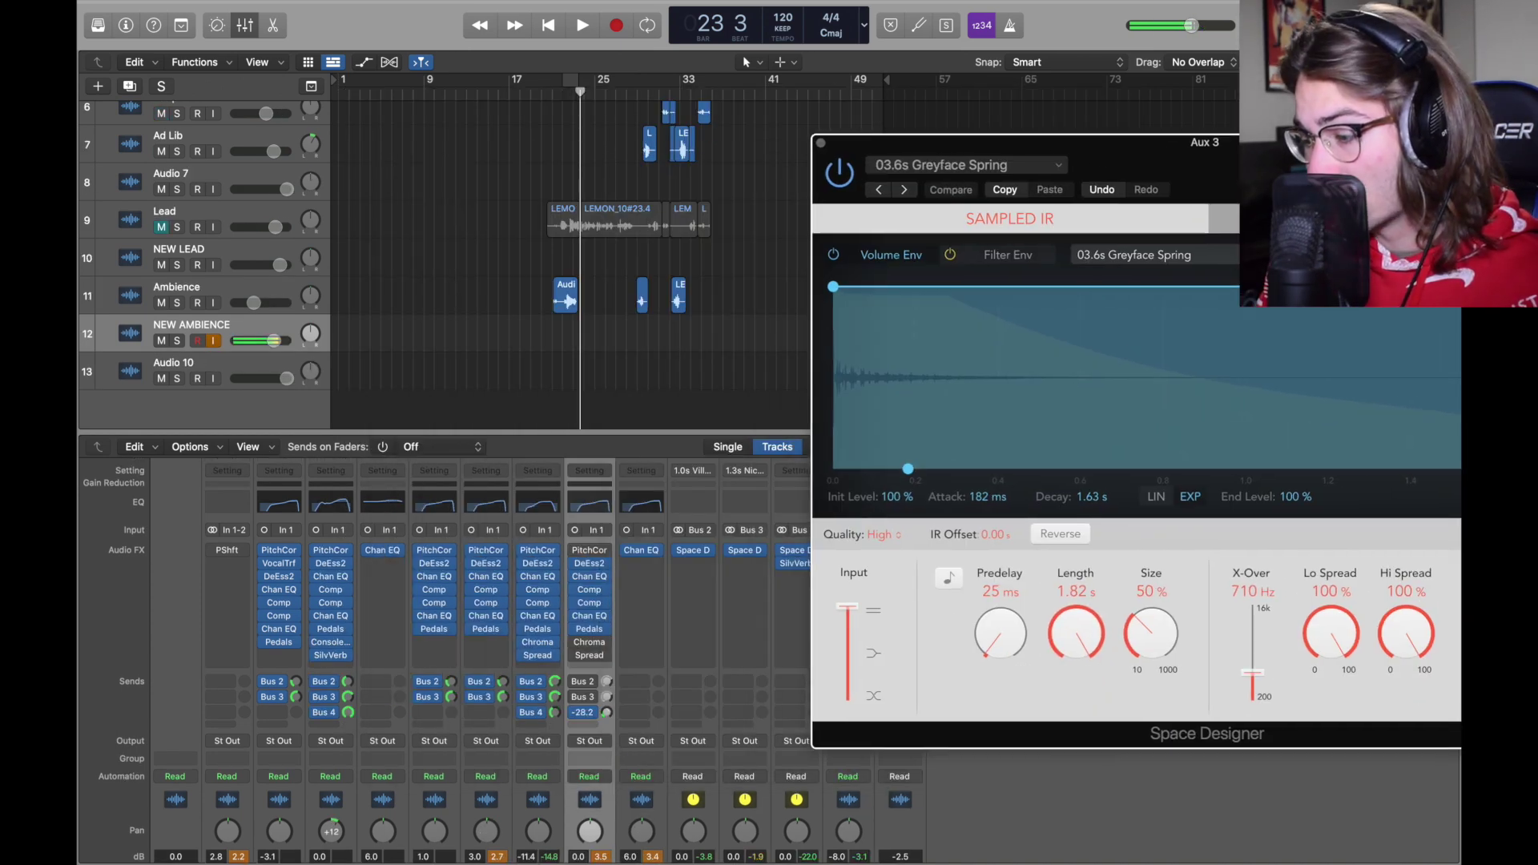
left_click_drag(1220, 173, 1021, 167)
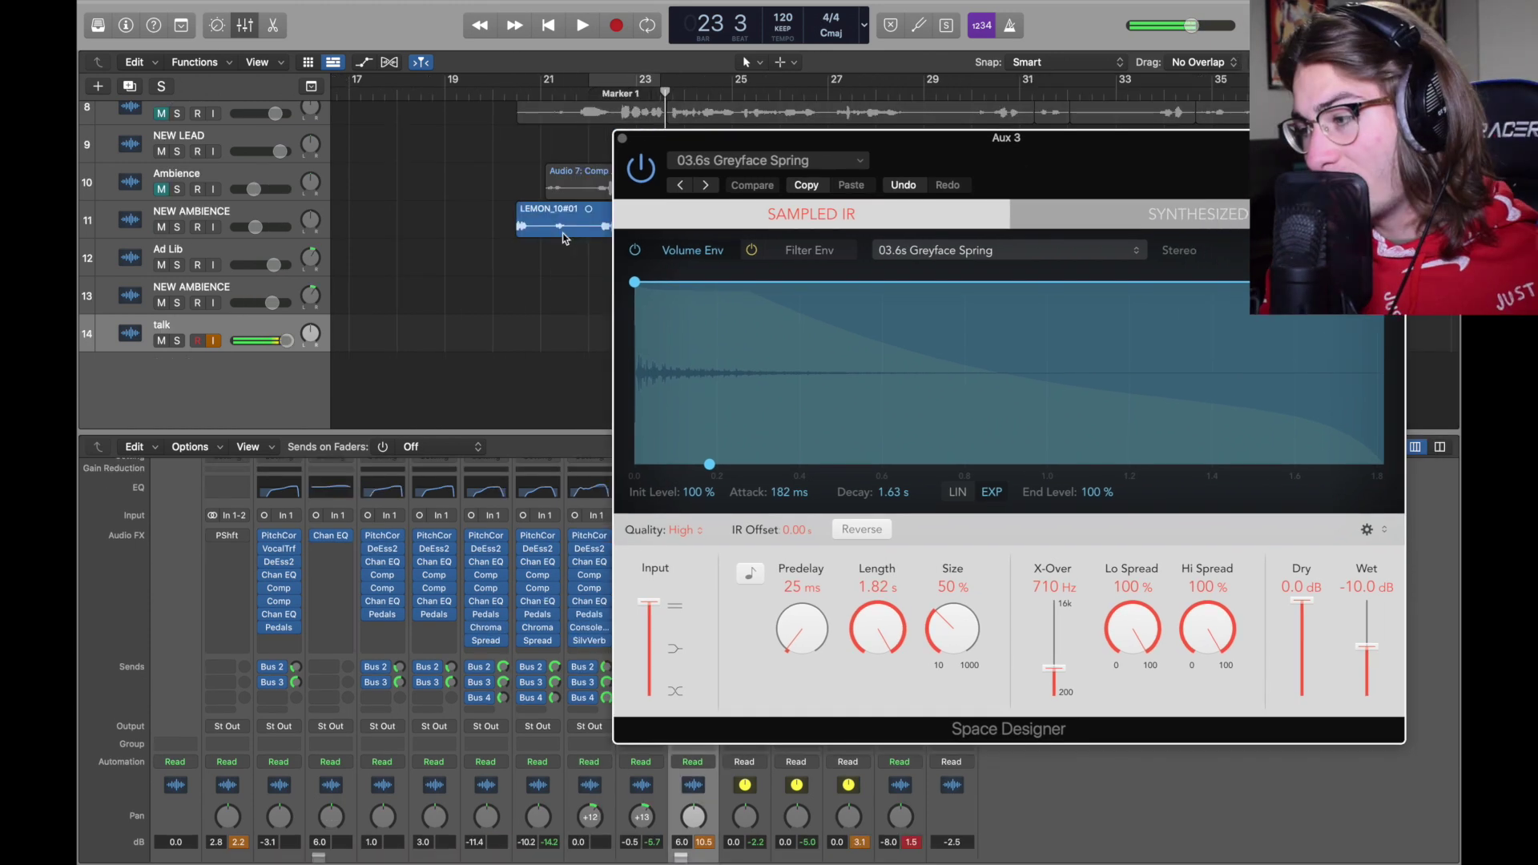
left_click(622, 138)
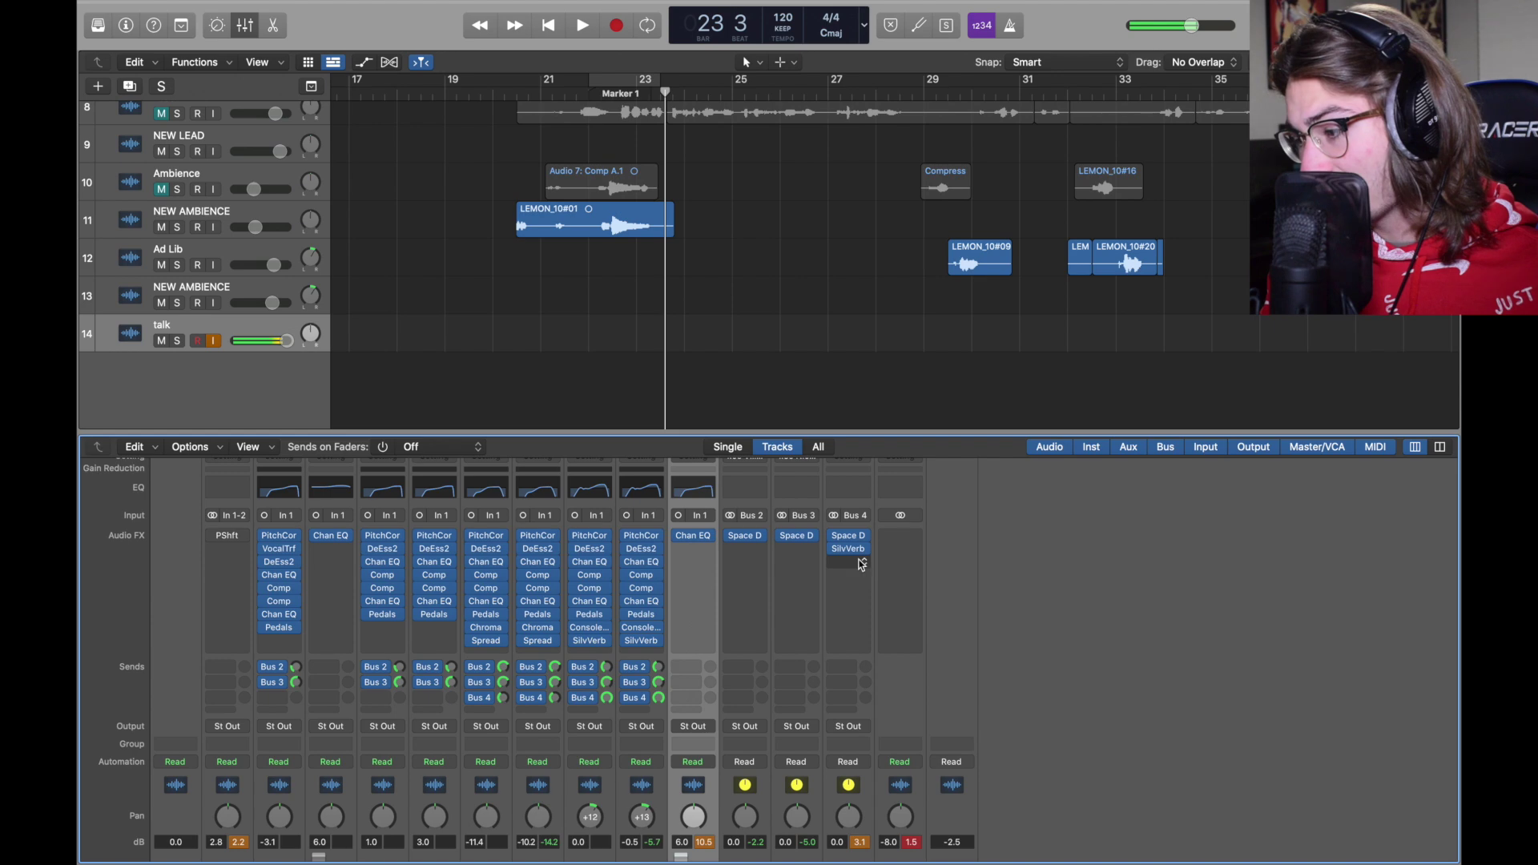
Step: Review the stereo SilverVerb and its Ambience preset on the Bus 4 aux, and fine-tune NEW AMBIENCE's Bus 4 send level
left_click(864, 549)
mouse_move(891, 803)
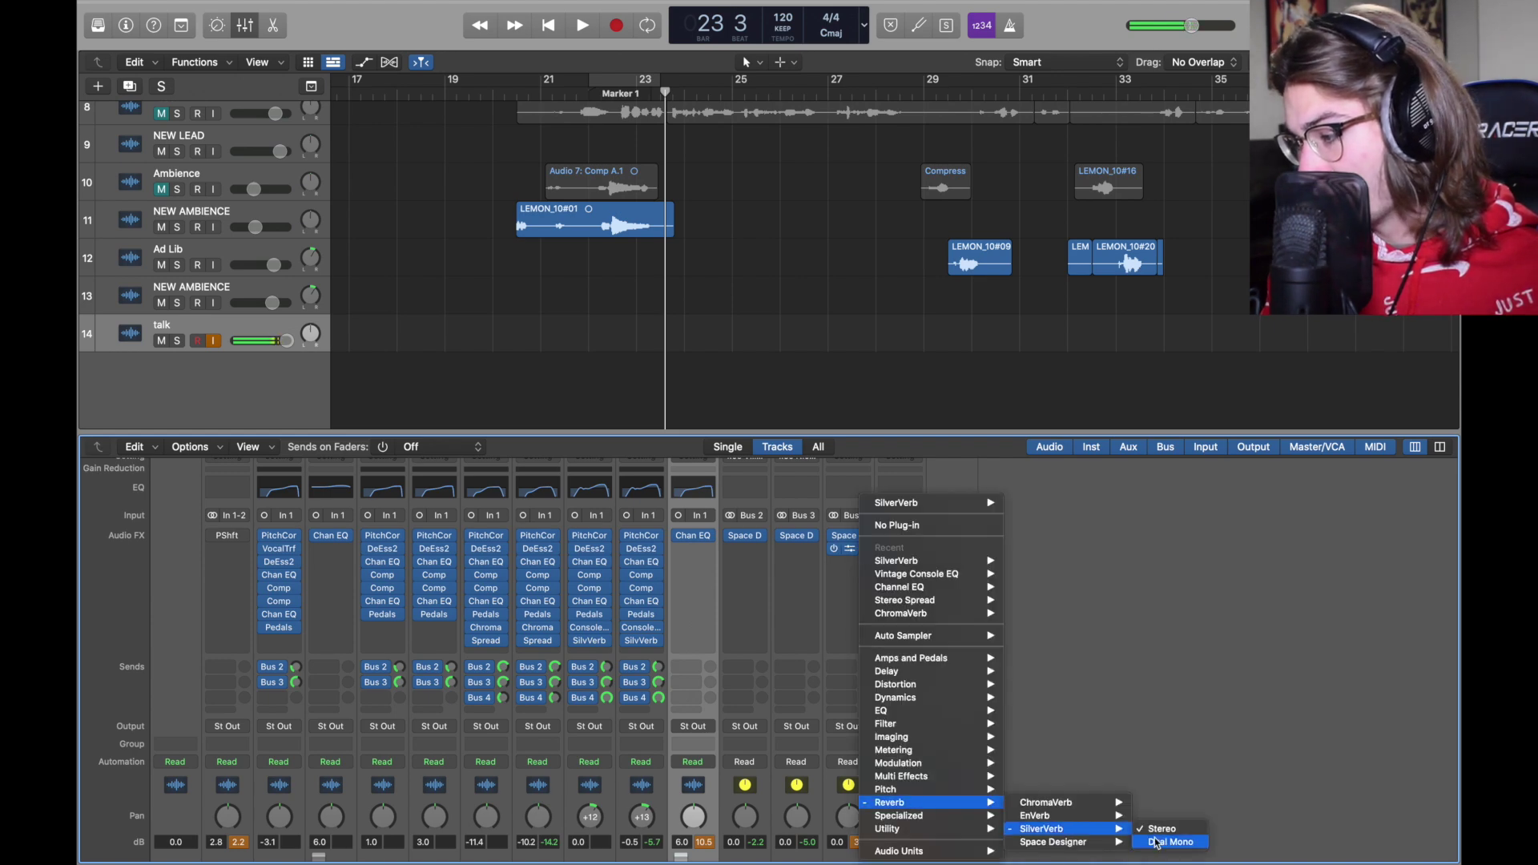
left_click(1160, 774)
left_click(848, 549)
left_click_drag(902, 218, 694, 183)
left_click(455, 188)
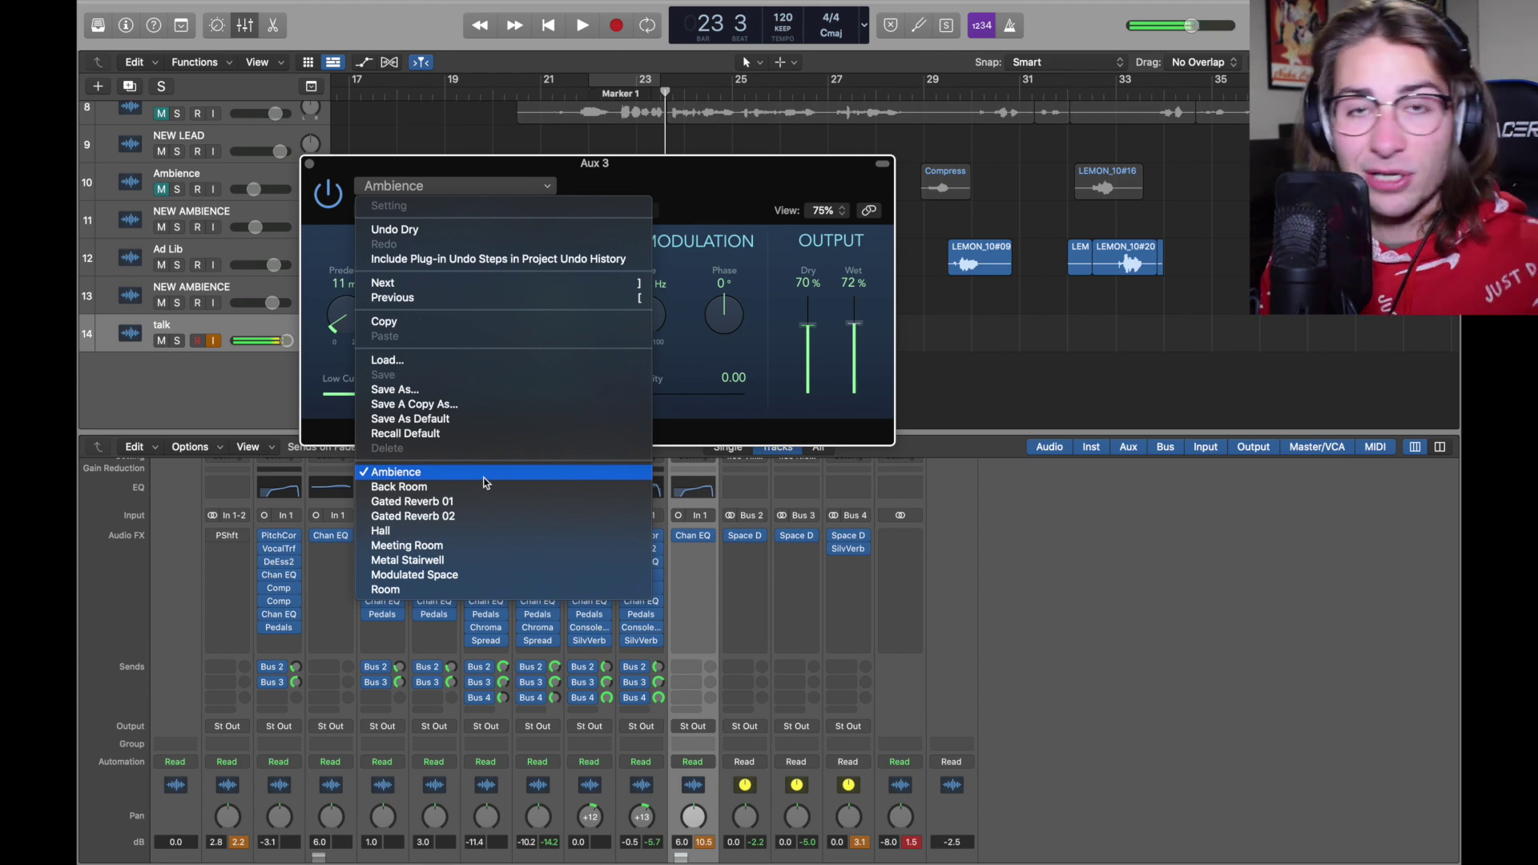
left_click(768, 220)
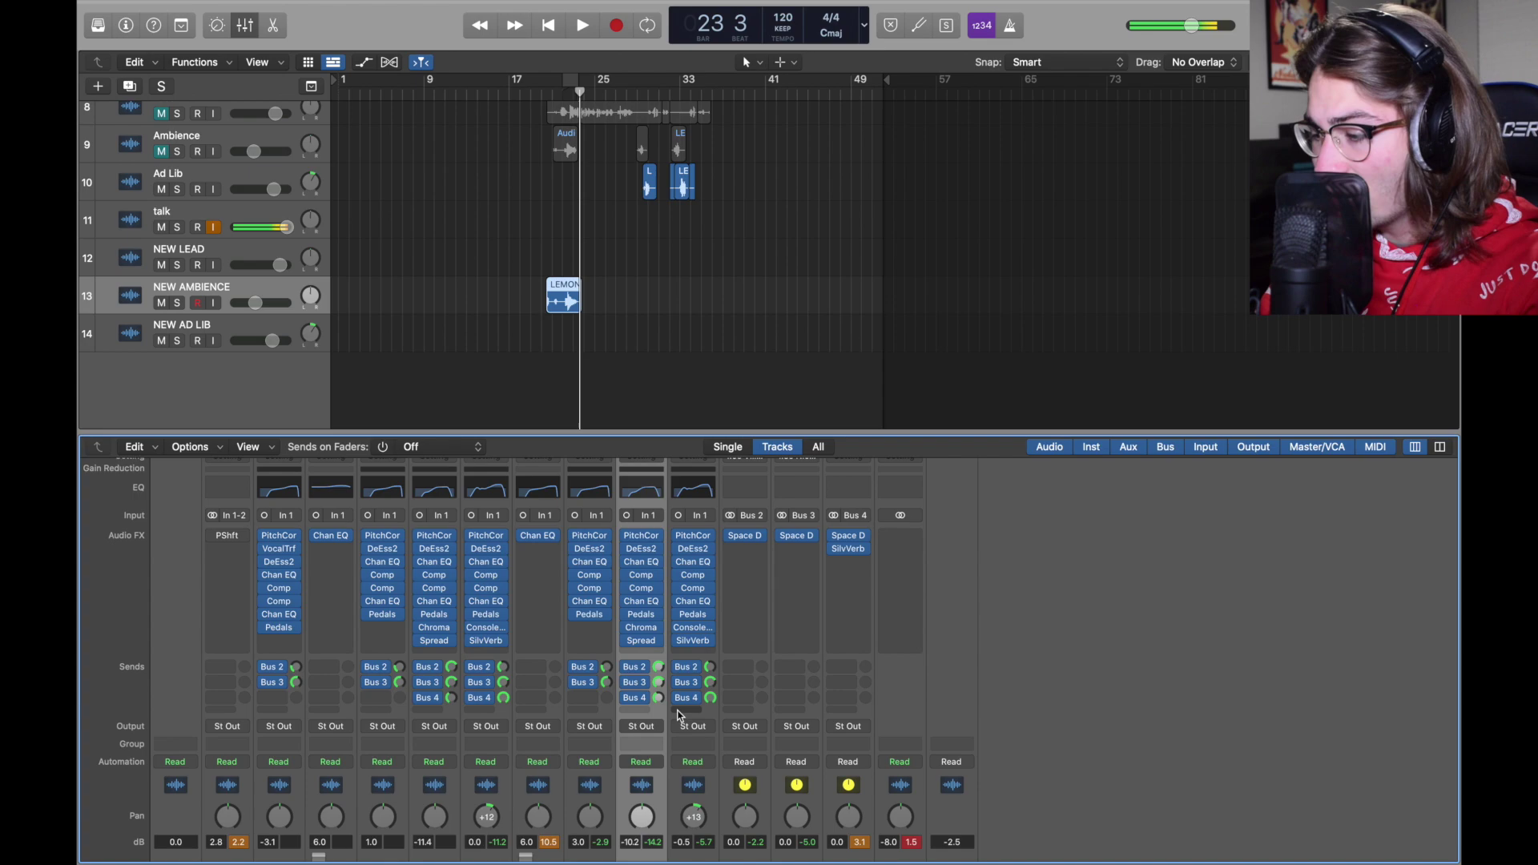
left_click_drag(659, 702, 657, 700)
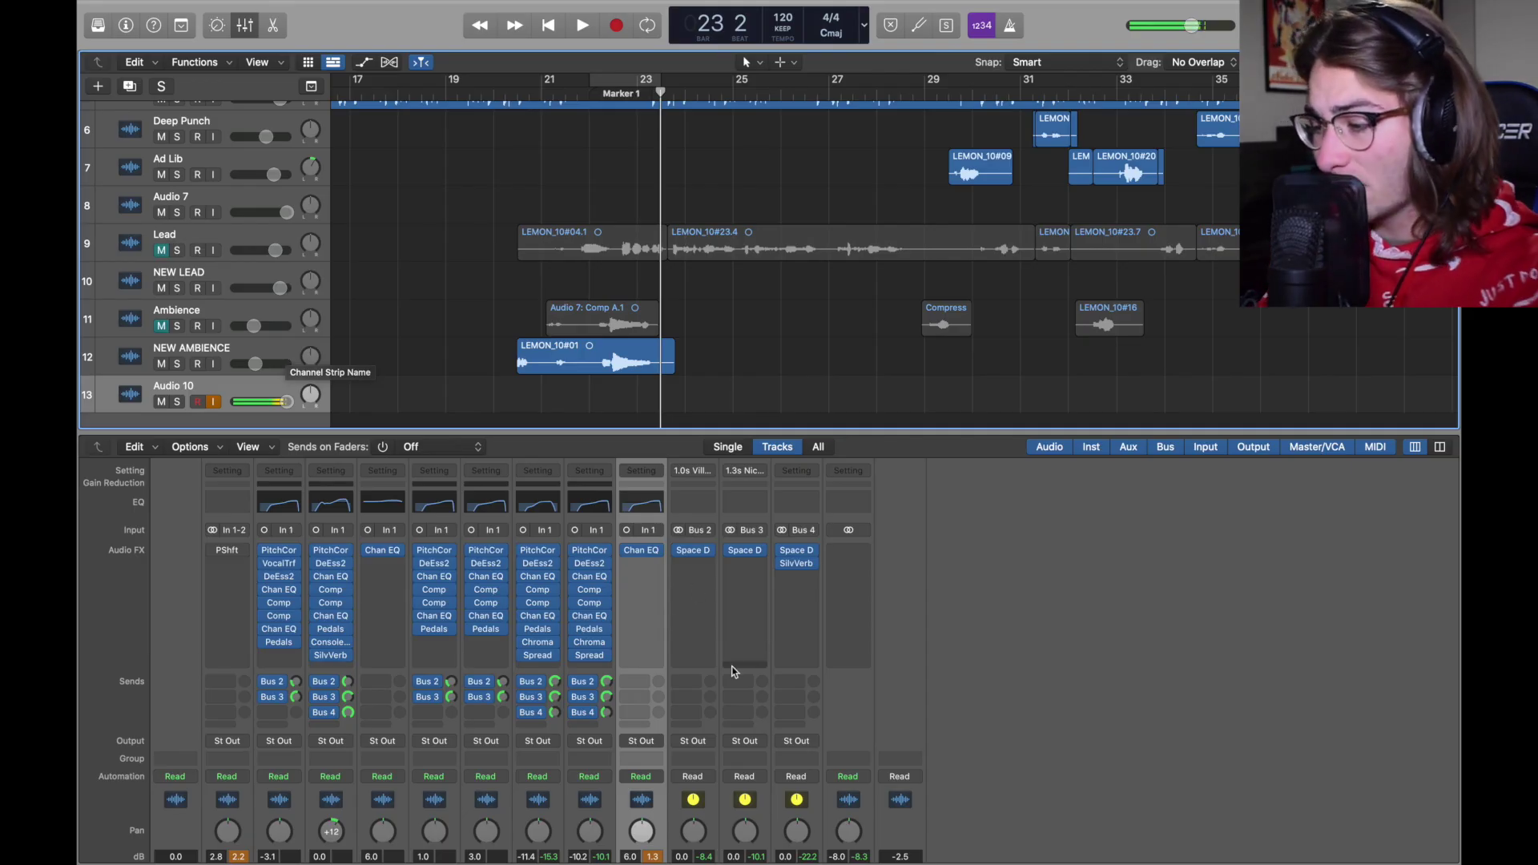
Step: Examine the band settings of the first and second Channel EQs on the NEW AMBIENCE channel
left_click(593, 579)
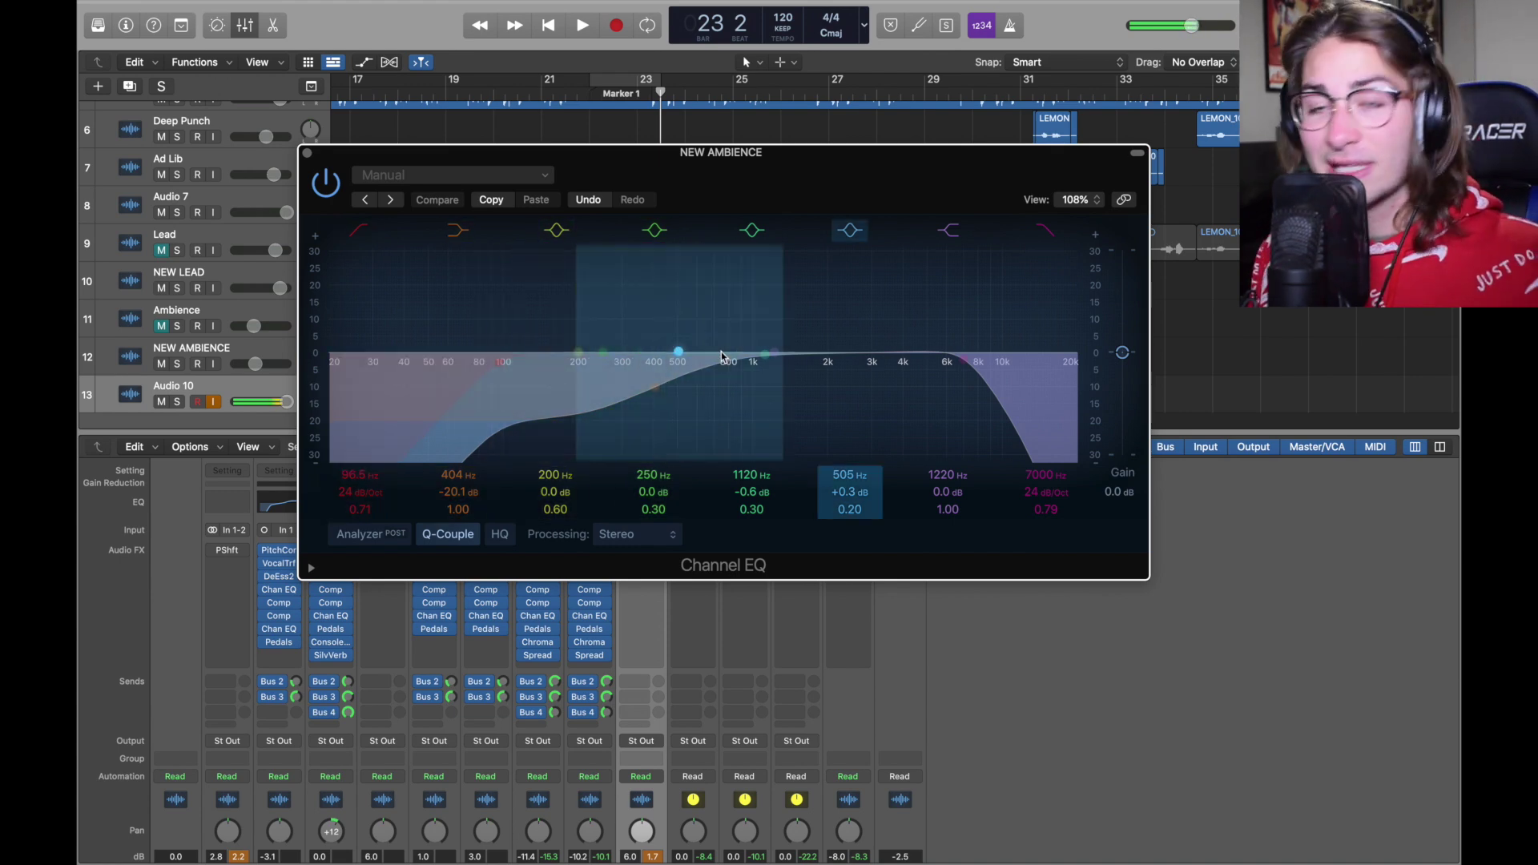
left_click(307, 152)
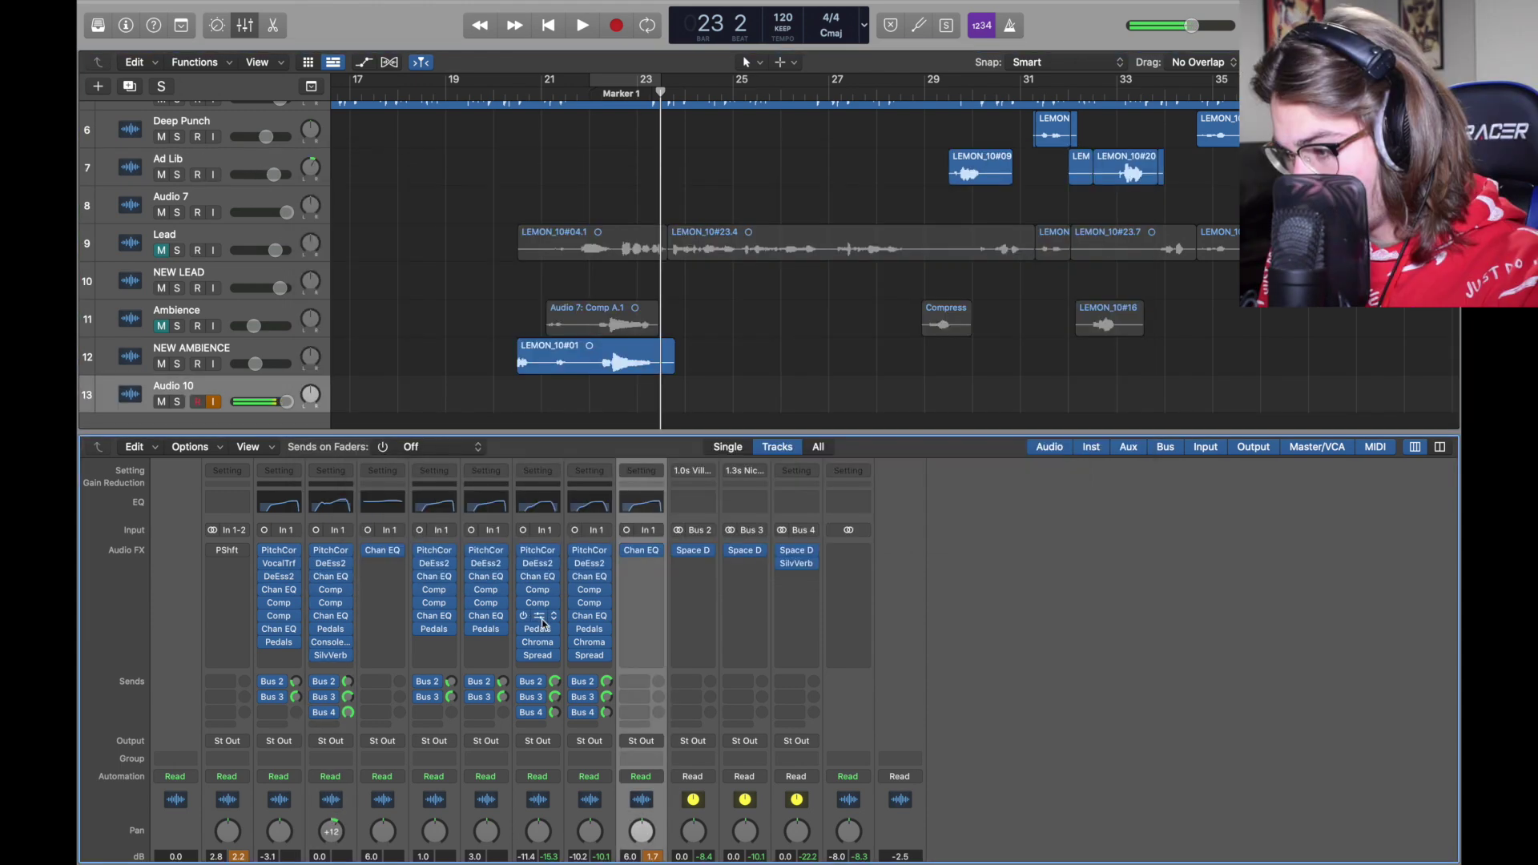
left_click(589, 615)
left_click_drag(943, 212, 628, 169)
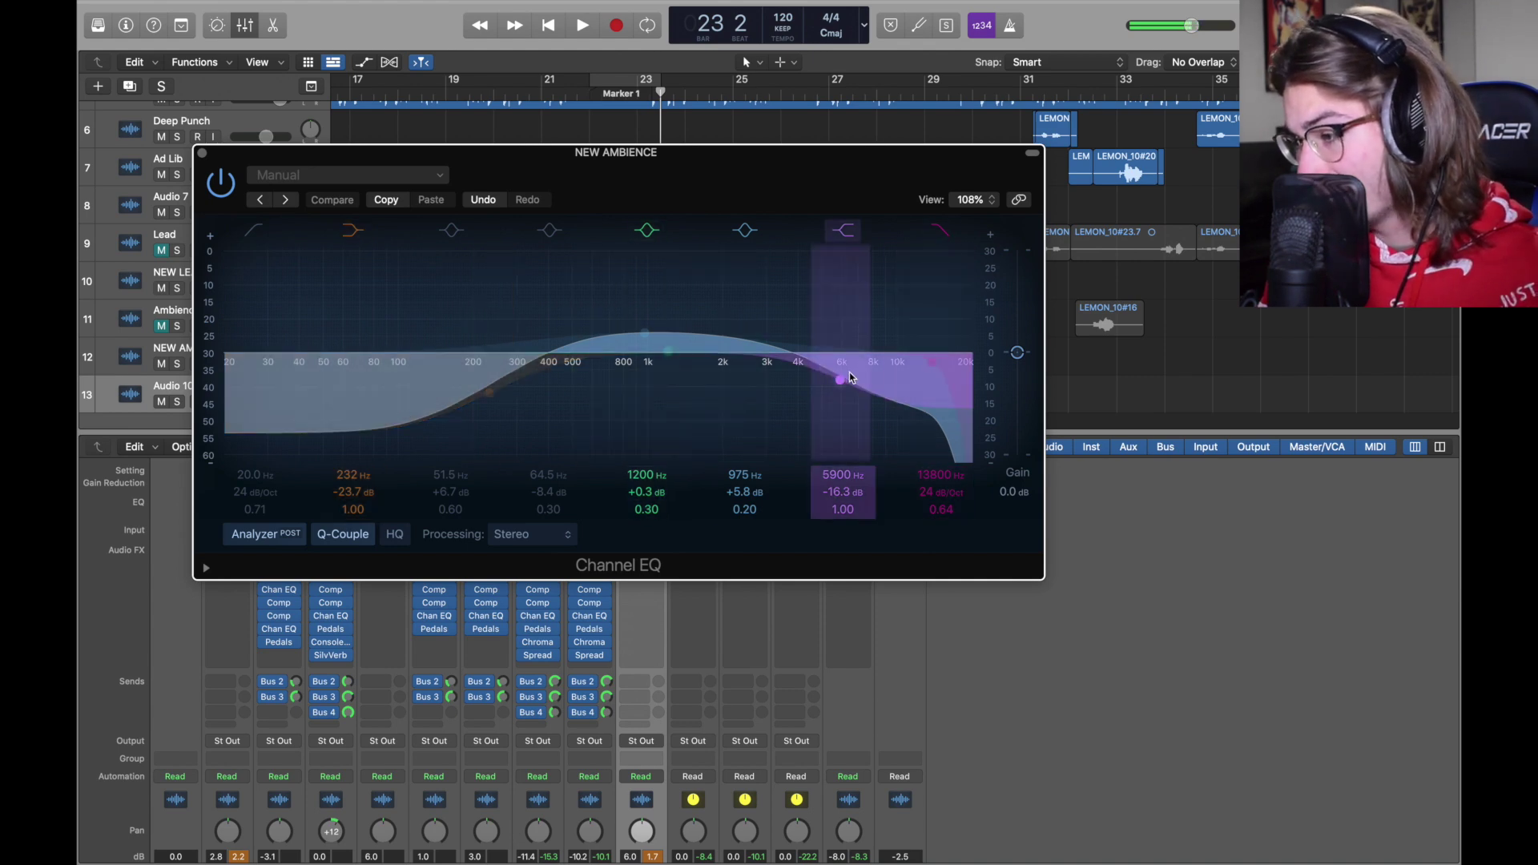
left_click(202, 154)
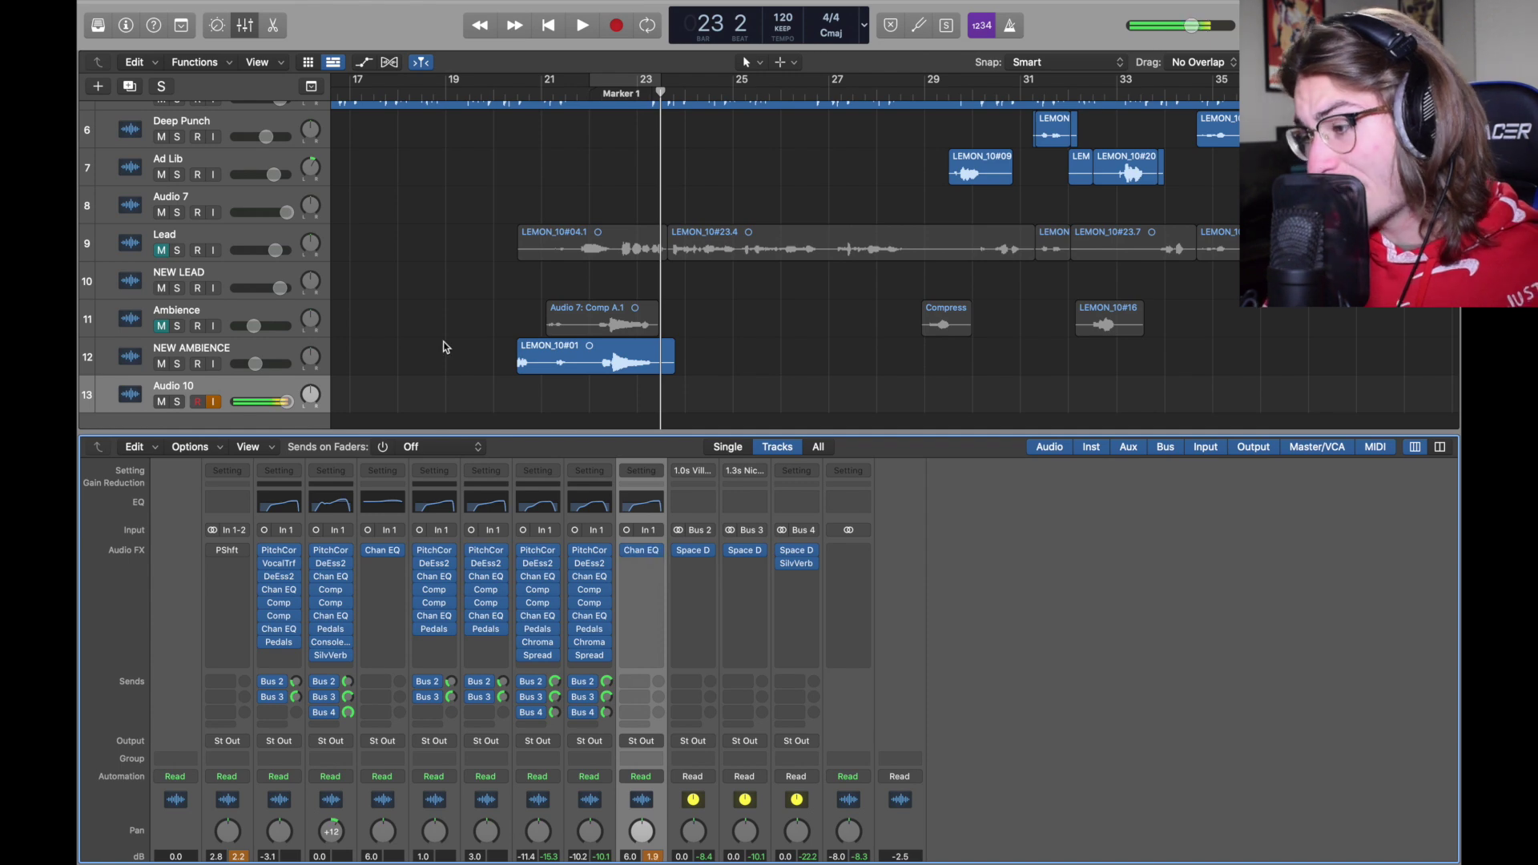
left_click(594, 578)
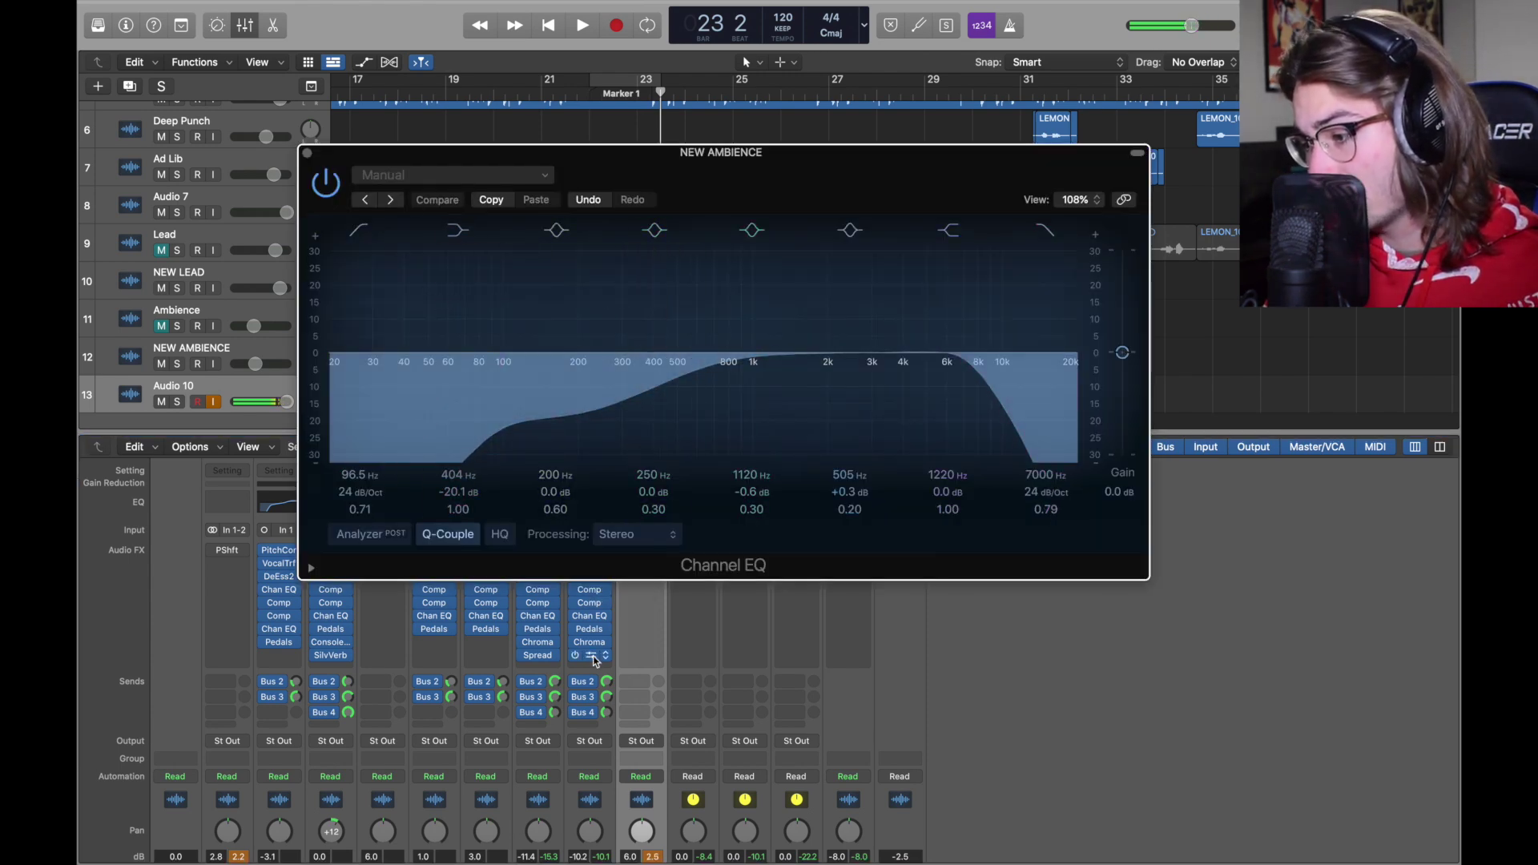
left_click(593, 616)
left_click(202, 153)
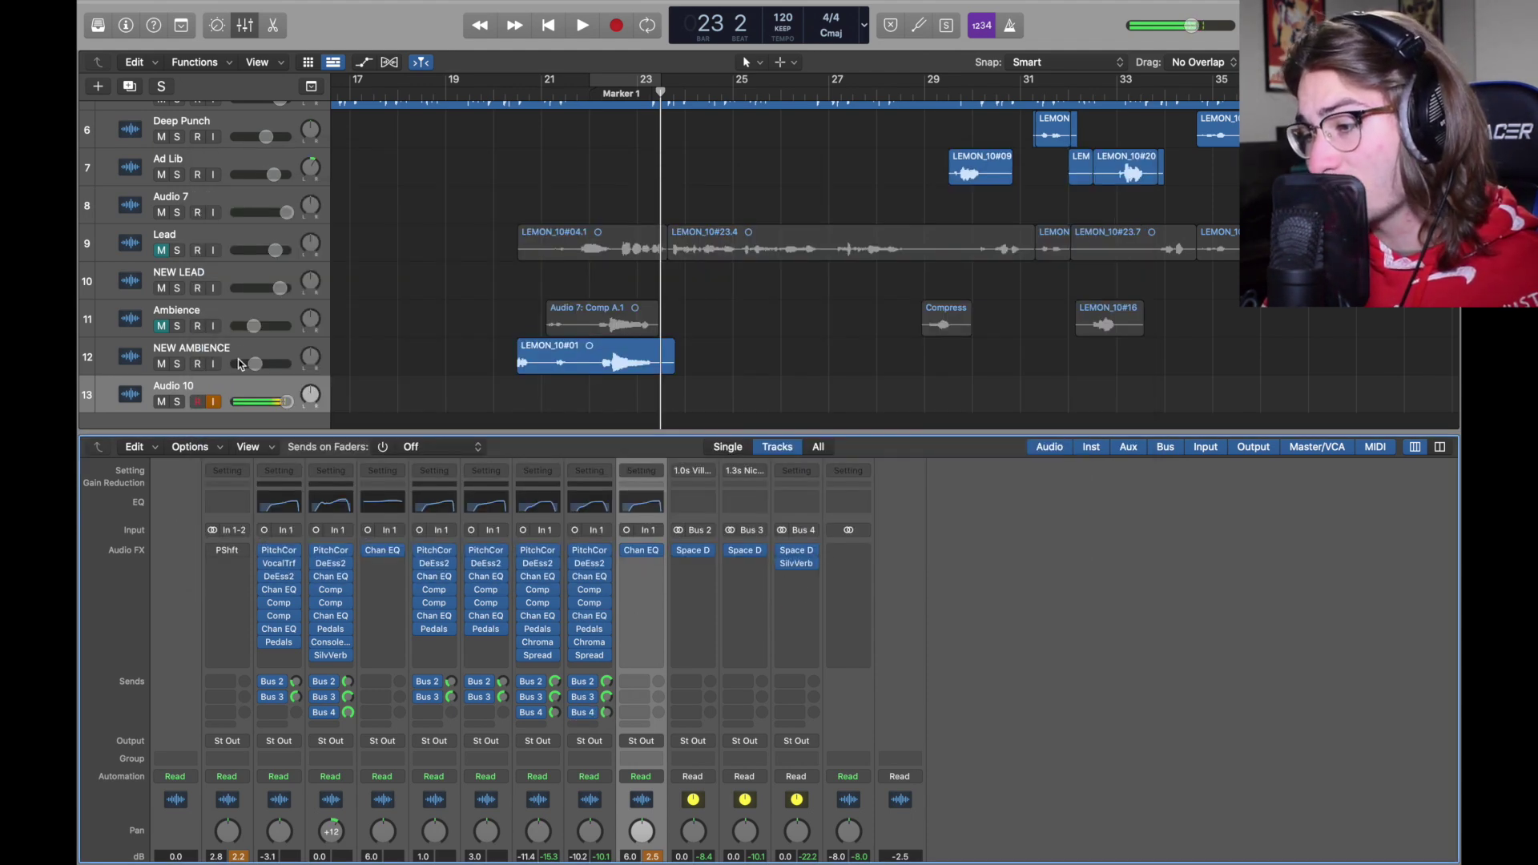
Step: Switch live input monitoring from the Audio 10 track to the NEW AMBIENCE track
left_click(239, 354)
left_click(213, 364)
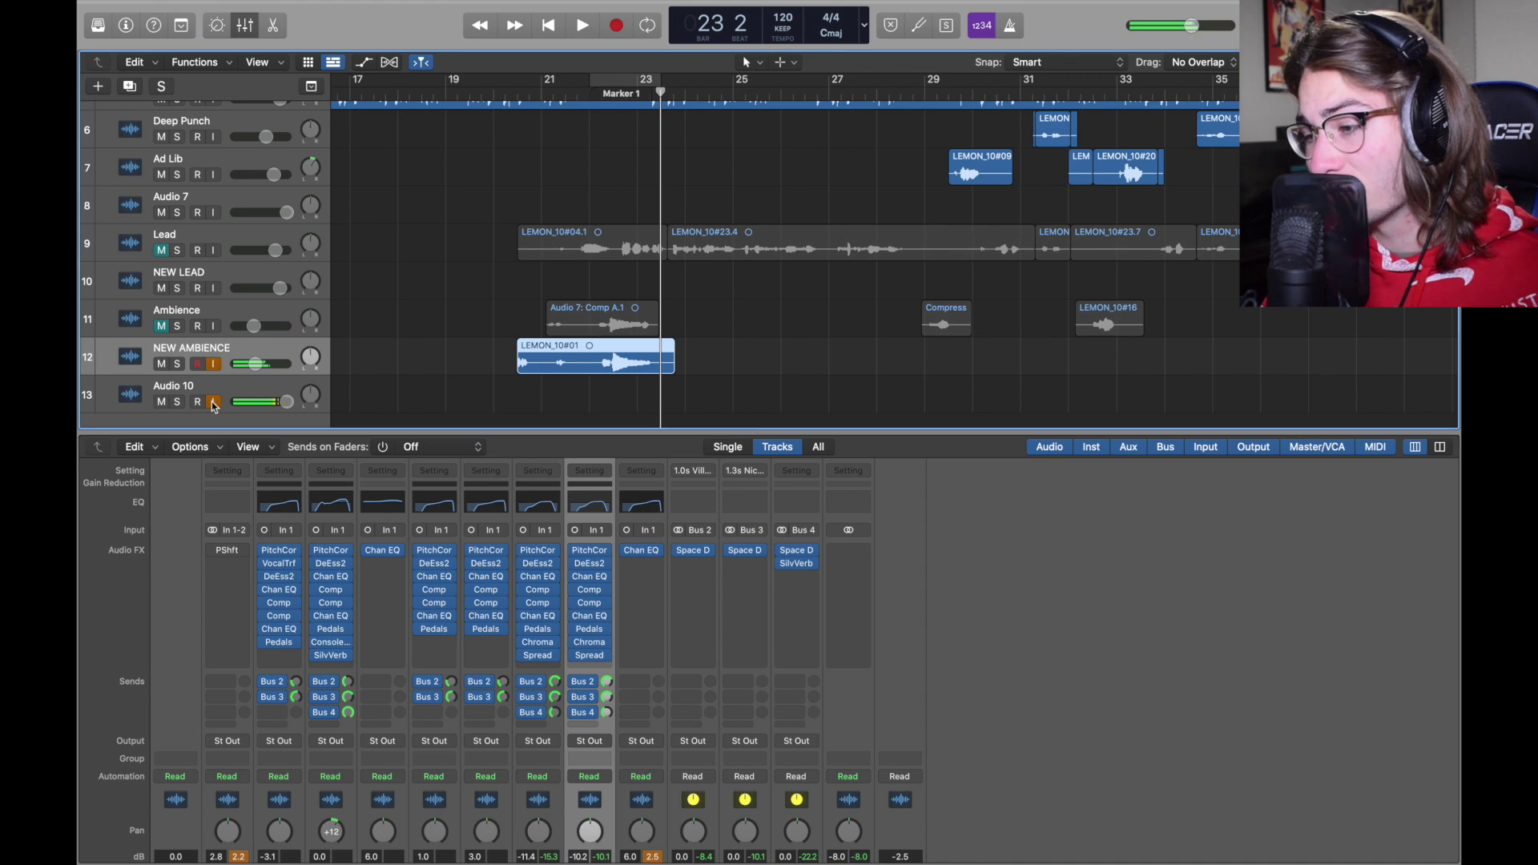
left_click(213, 402)
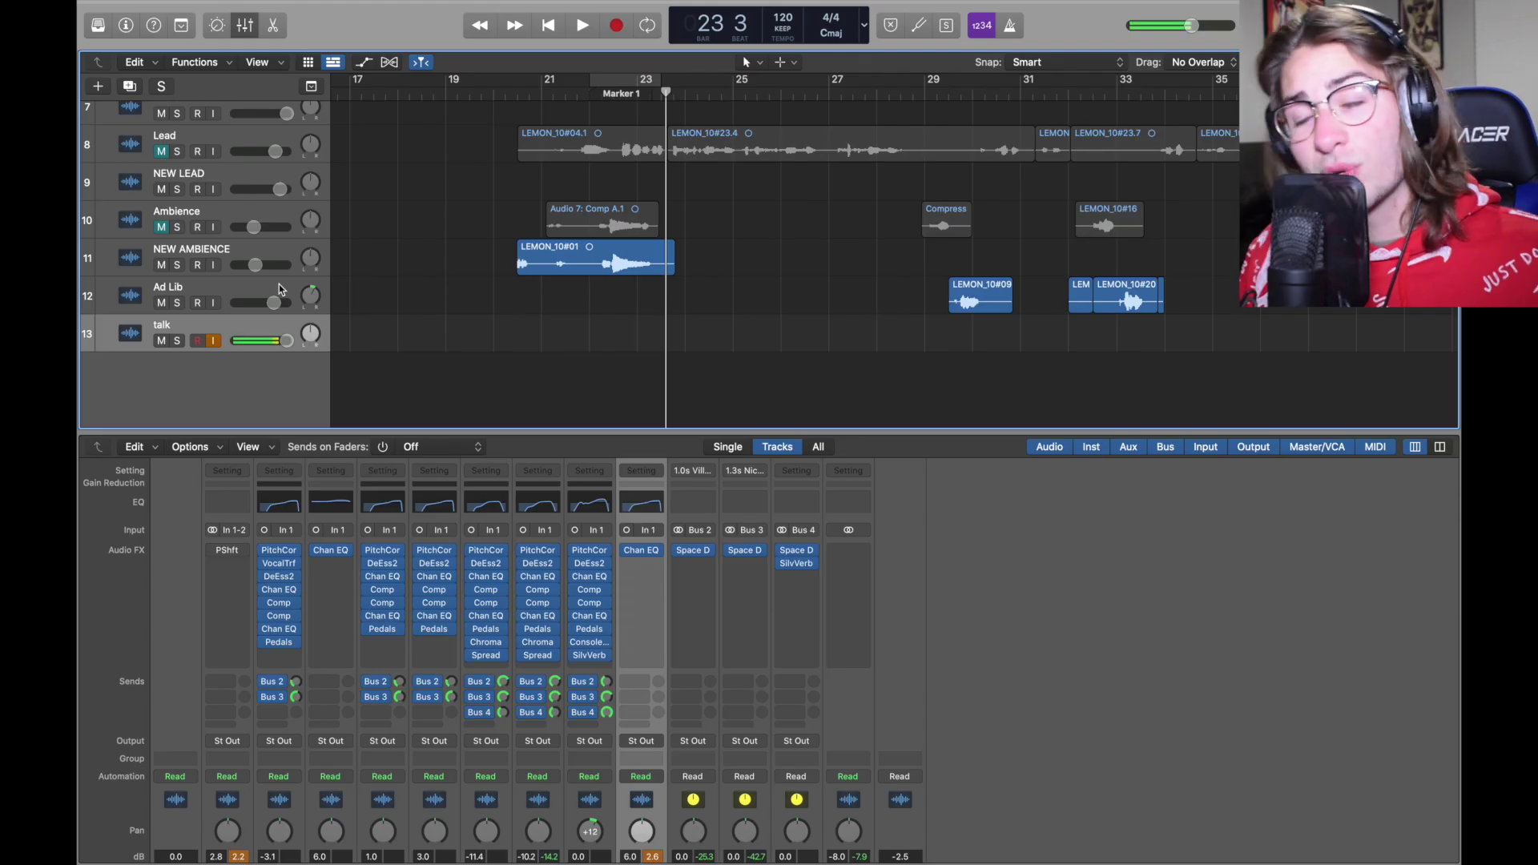
Step: Duplicate the NEW AMBIENCE track with its channel settings
left_click(268, 257)
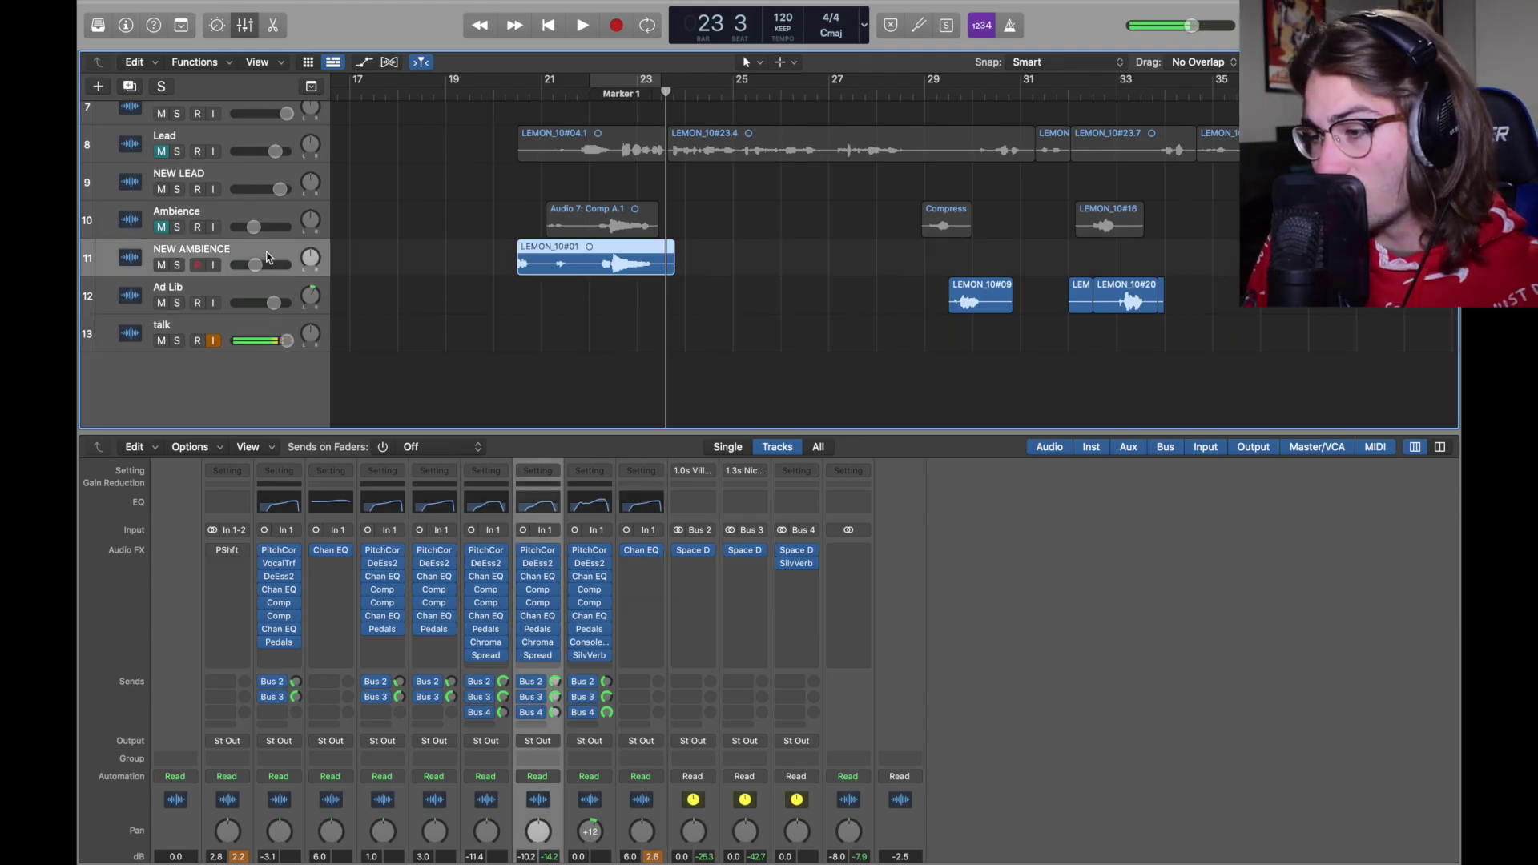
key("super+d")
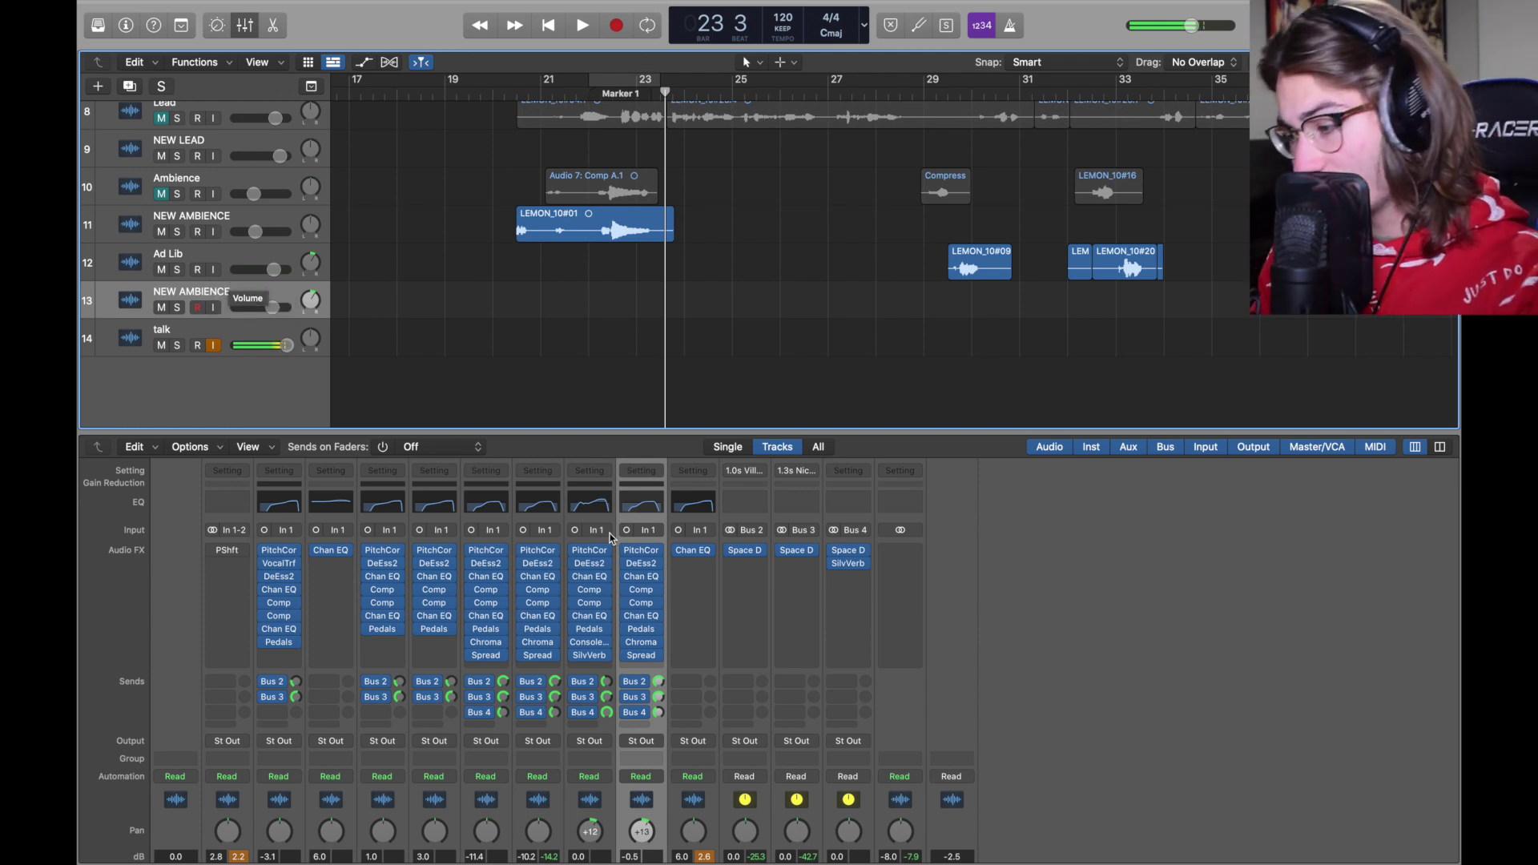
Step: Copy the first Channel EQ from the Ad Lib channel onto the duplicated NEW AMBIENCE channel and examine its band settings
scroll(645, 619, "down", 3)
left_click(310, 300)
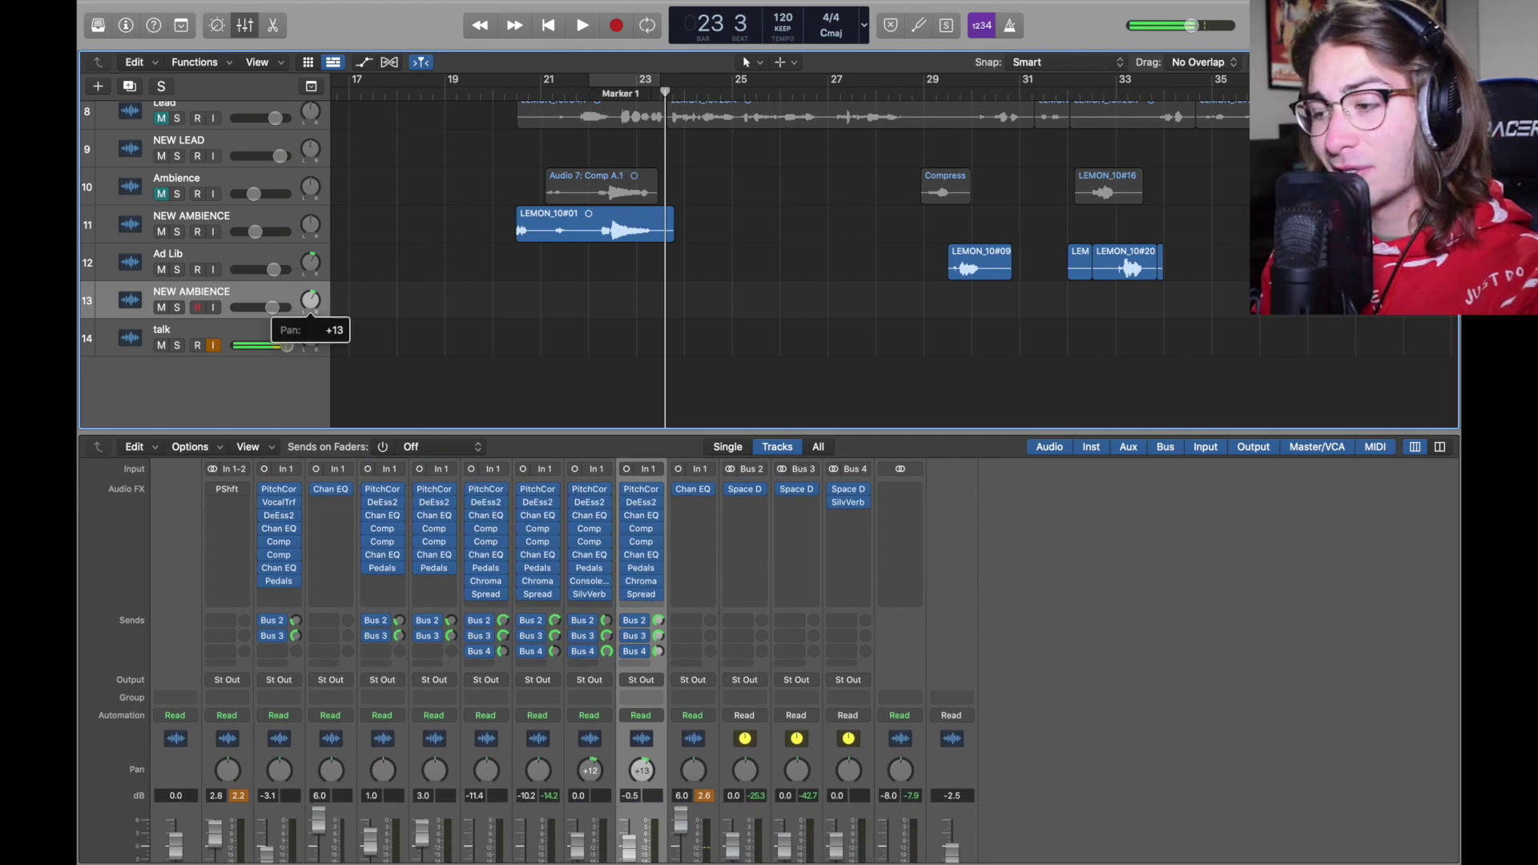
scroll(589, 623, "up", 2)
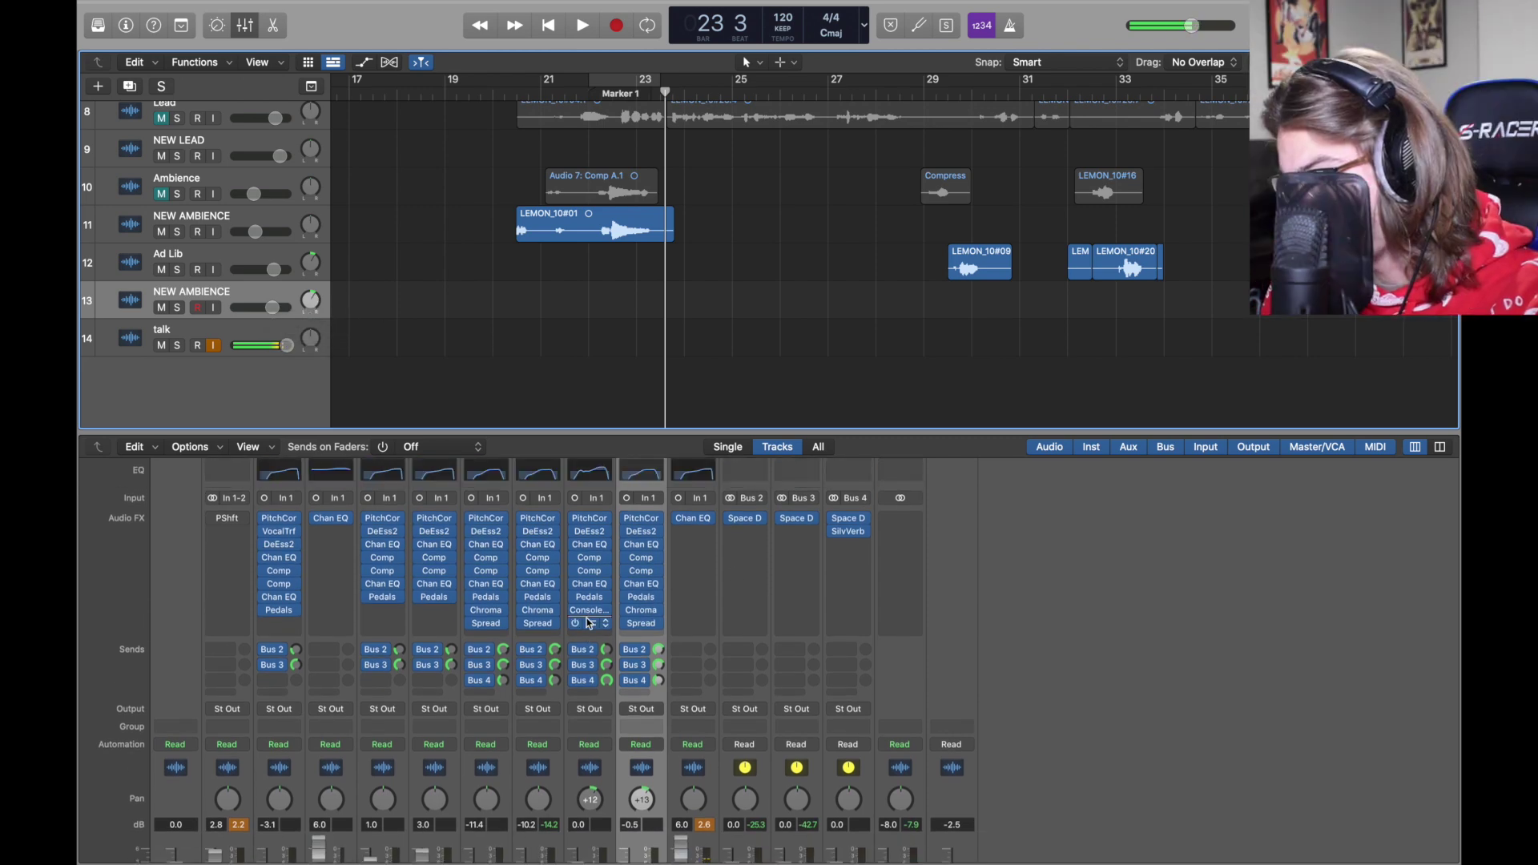
scroll(592, 545, "up", 1)
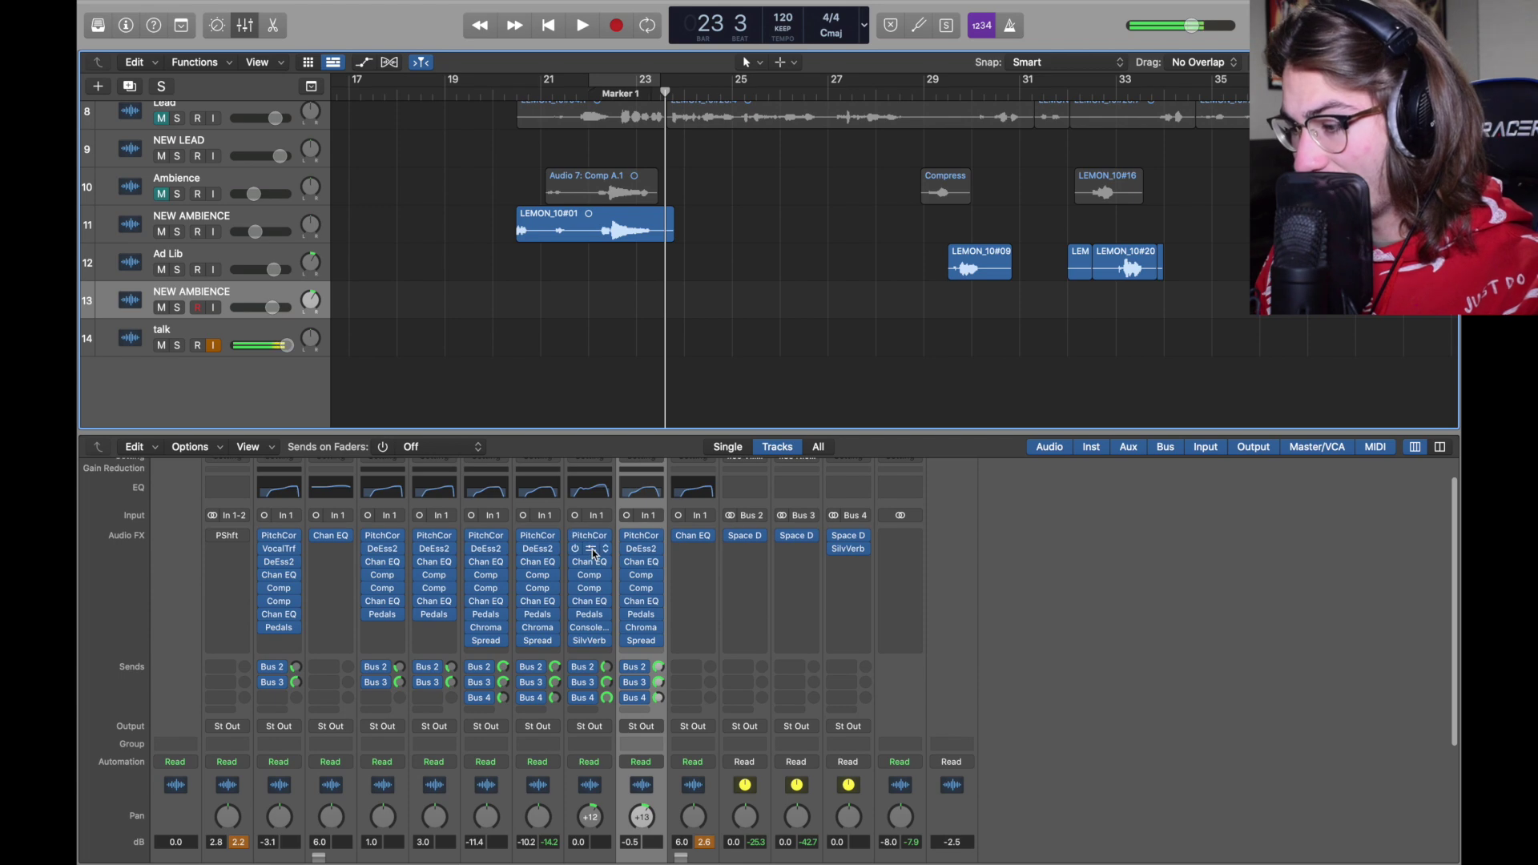
left_click_drag(591, 564, 643, 565)
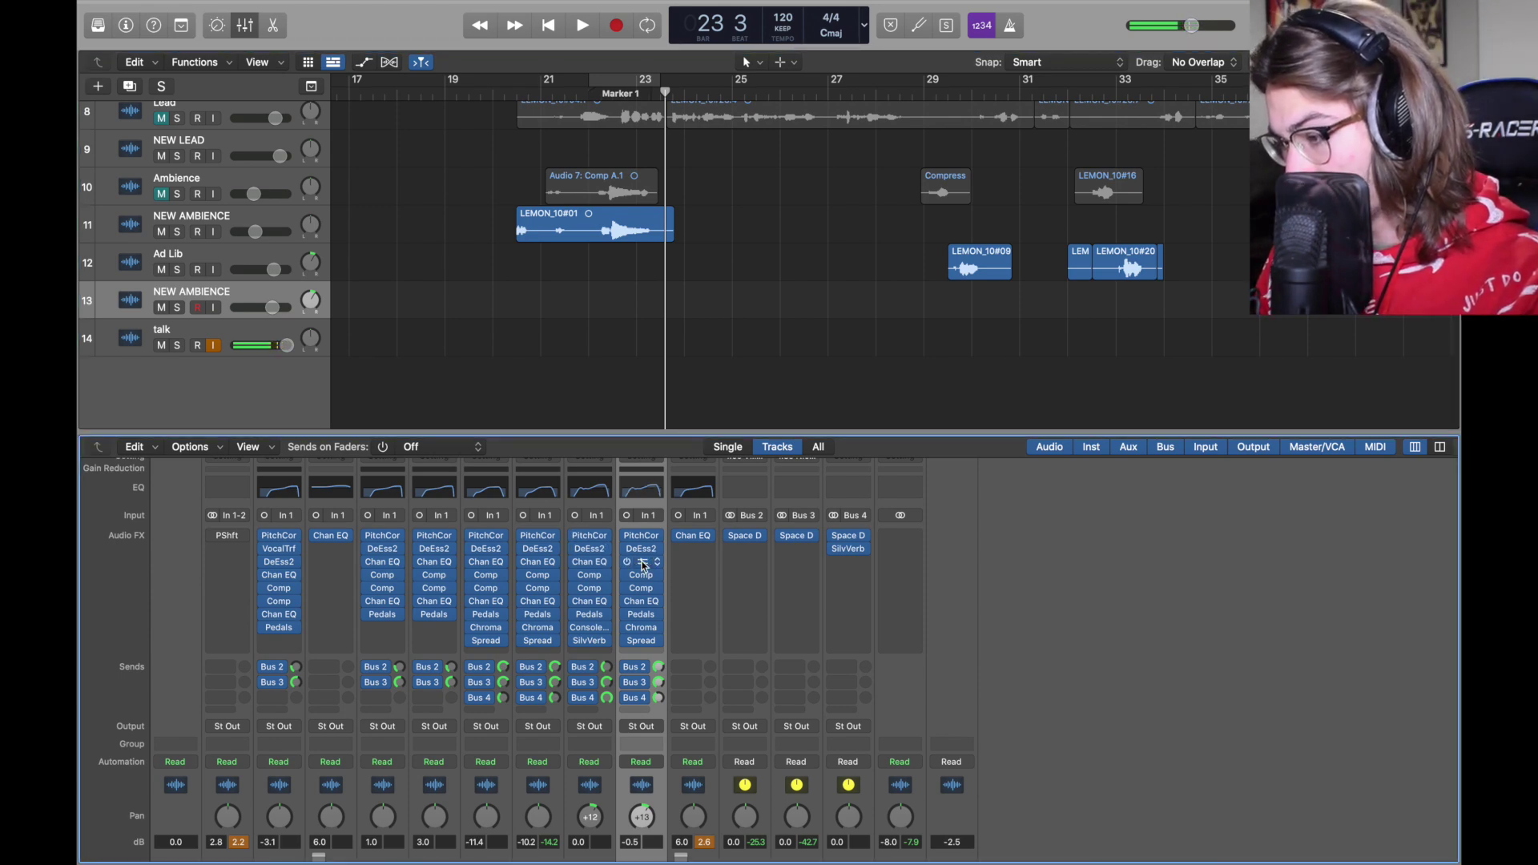
left_click(642, 566)
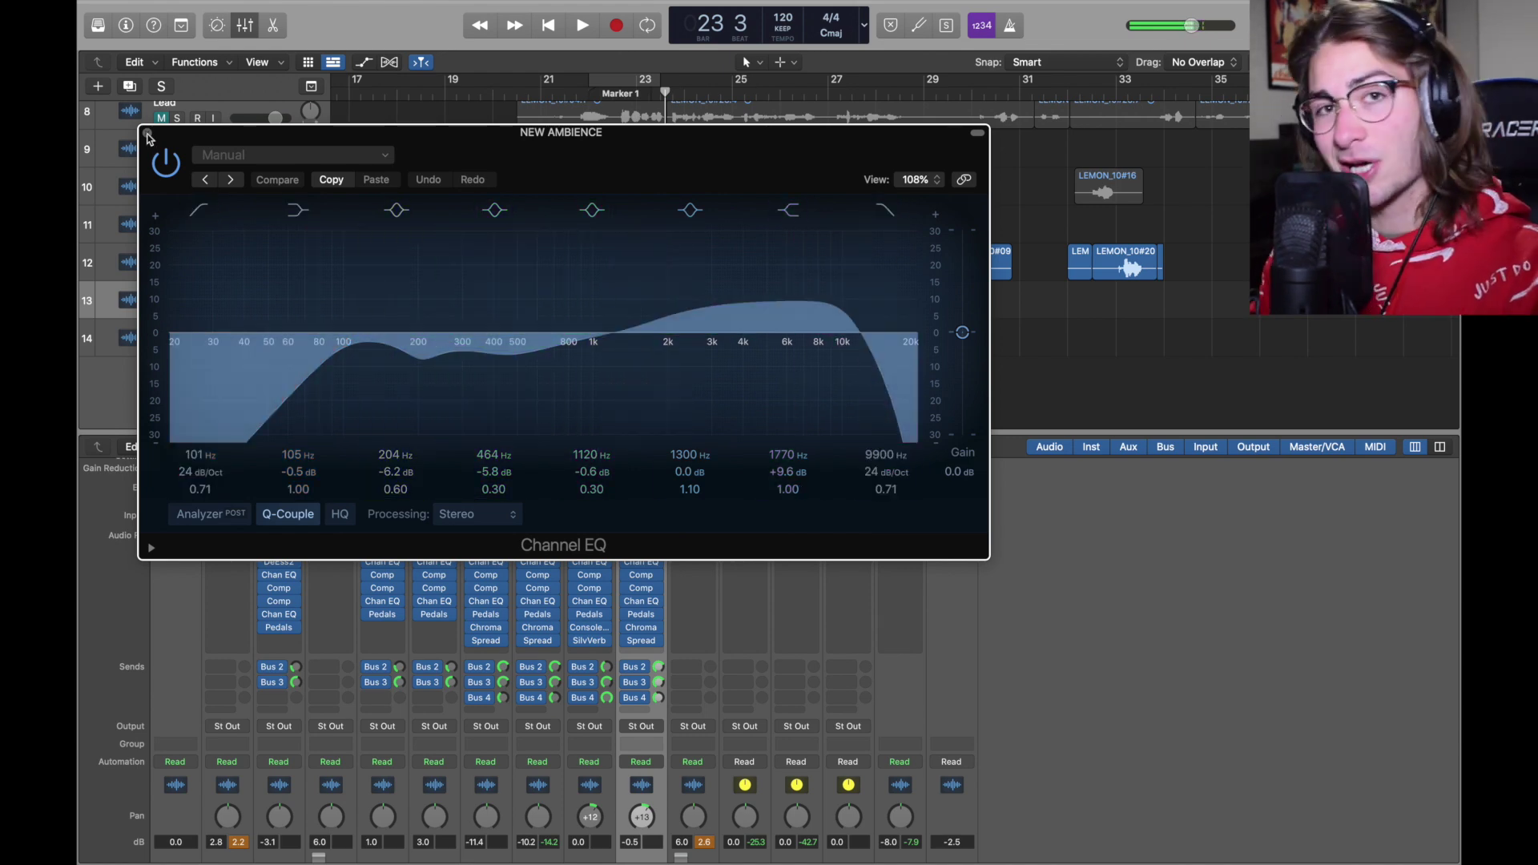
left_click(148, 134)
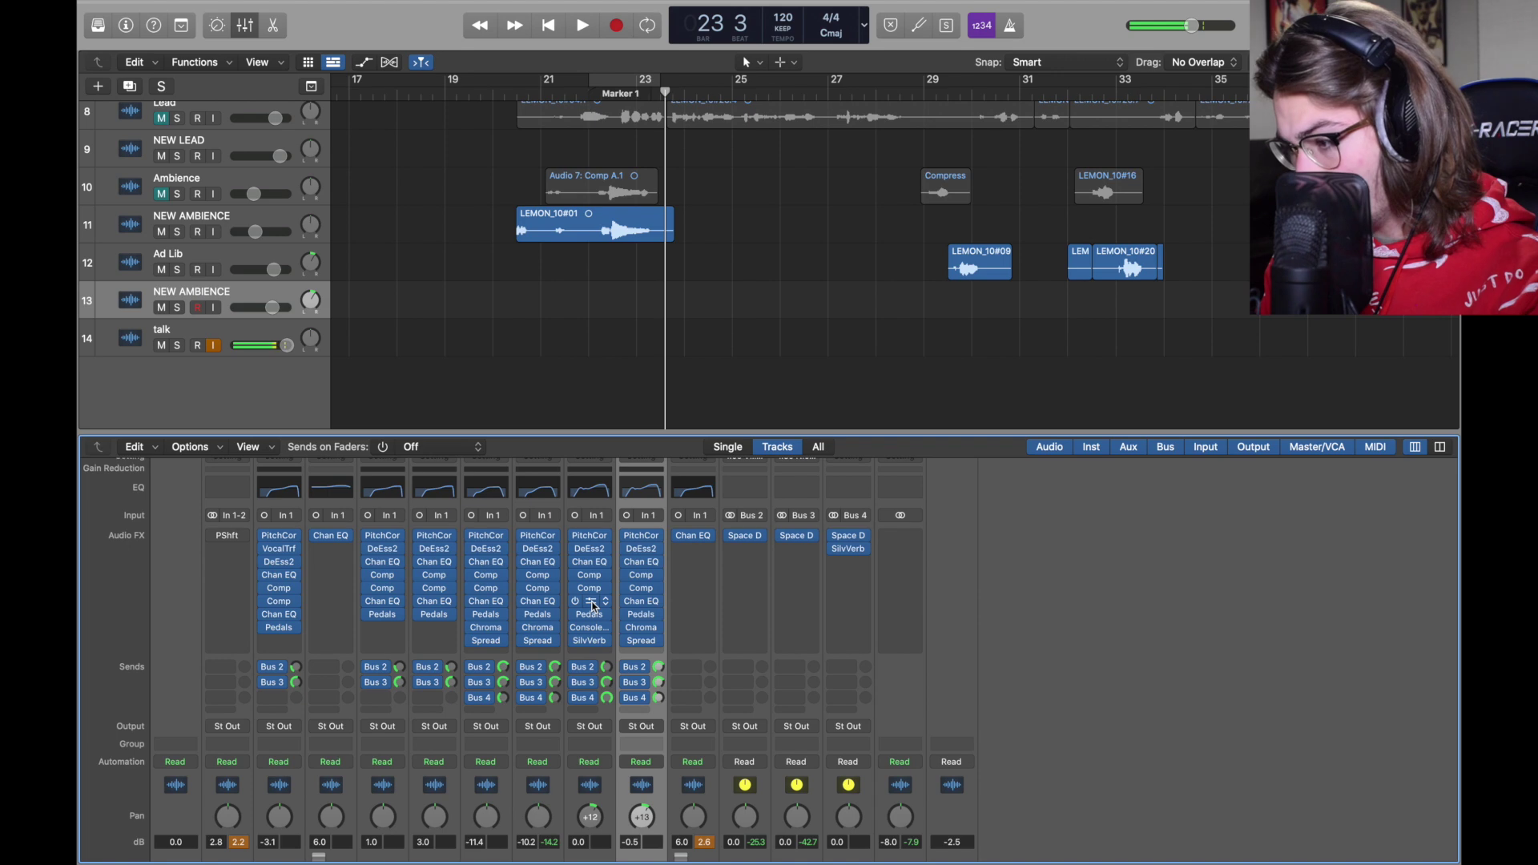
Step: Examine the band settings of the second Channel EQ on the duplicated NEW AMBIENCE channel
left_click(591, 602)
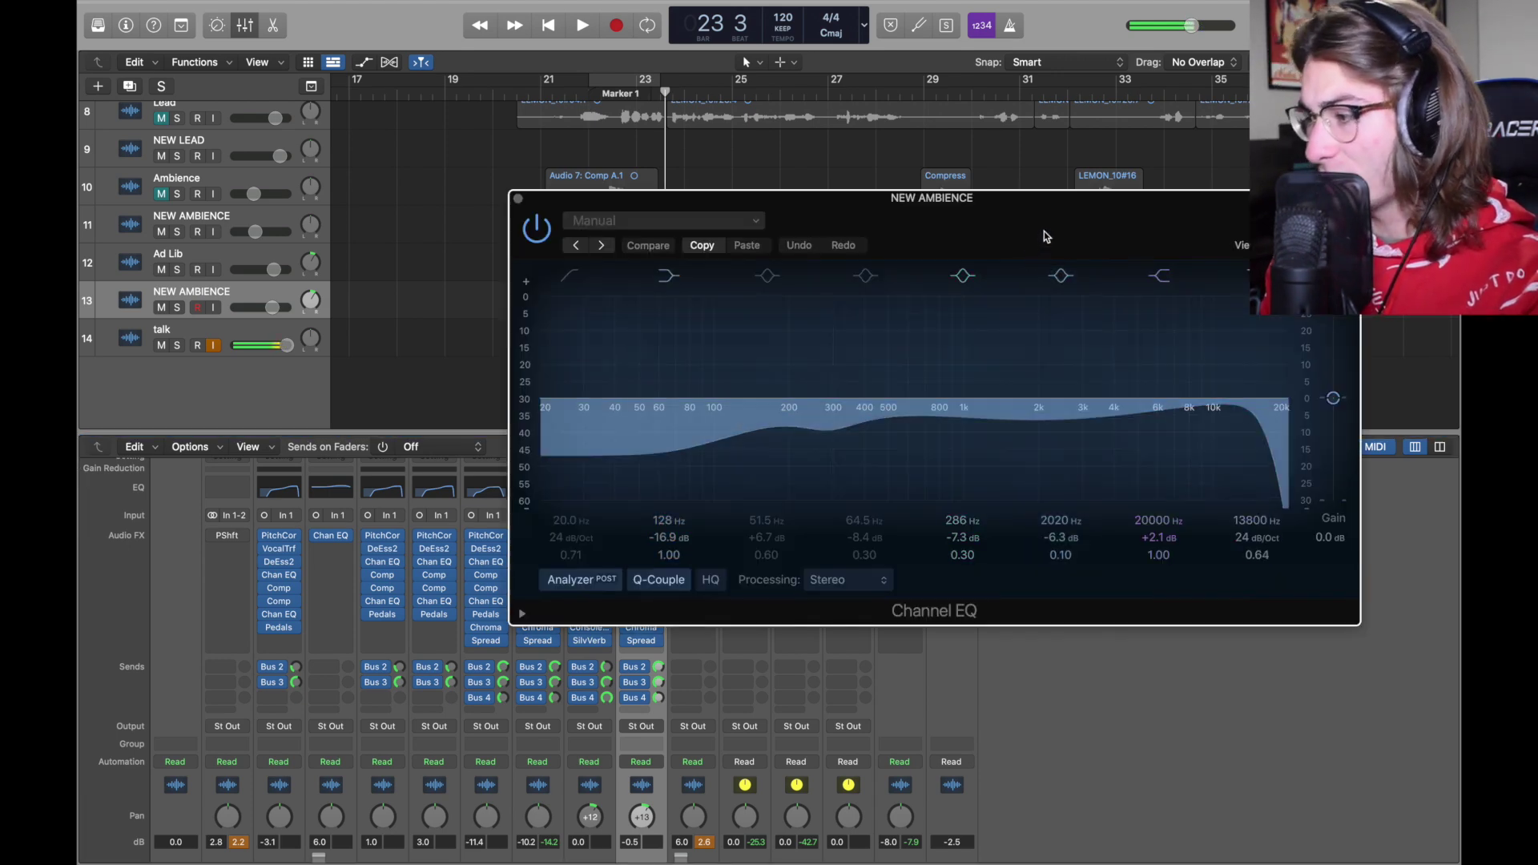
left_click_drag(847, 212, 813, 186)
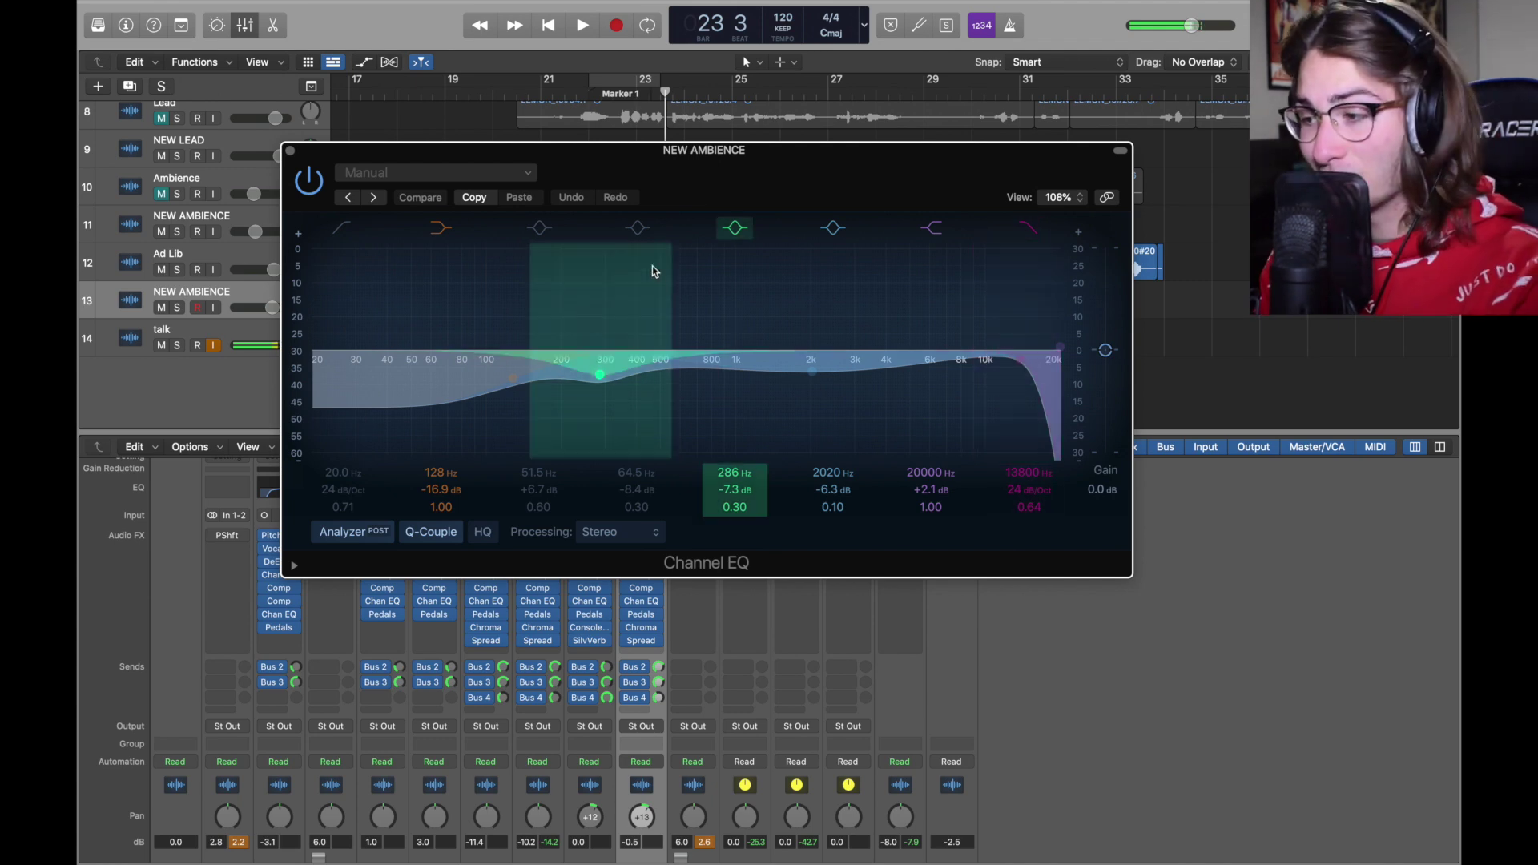
left_click_drag(678, 200, 463, 167)
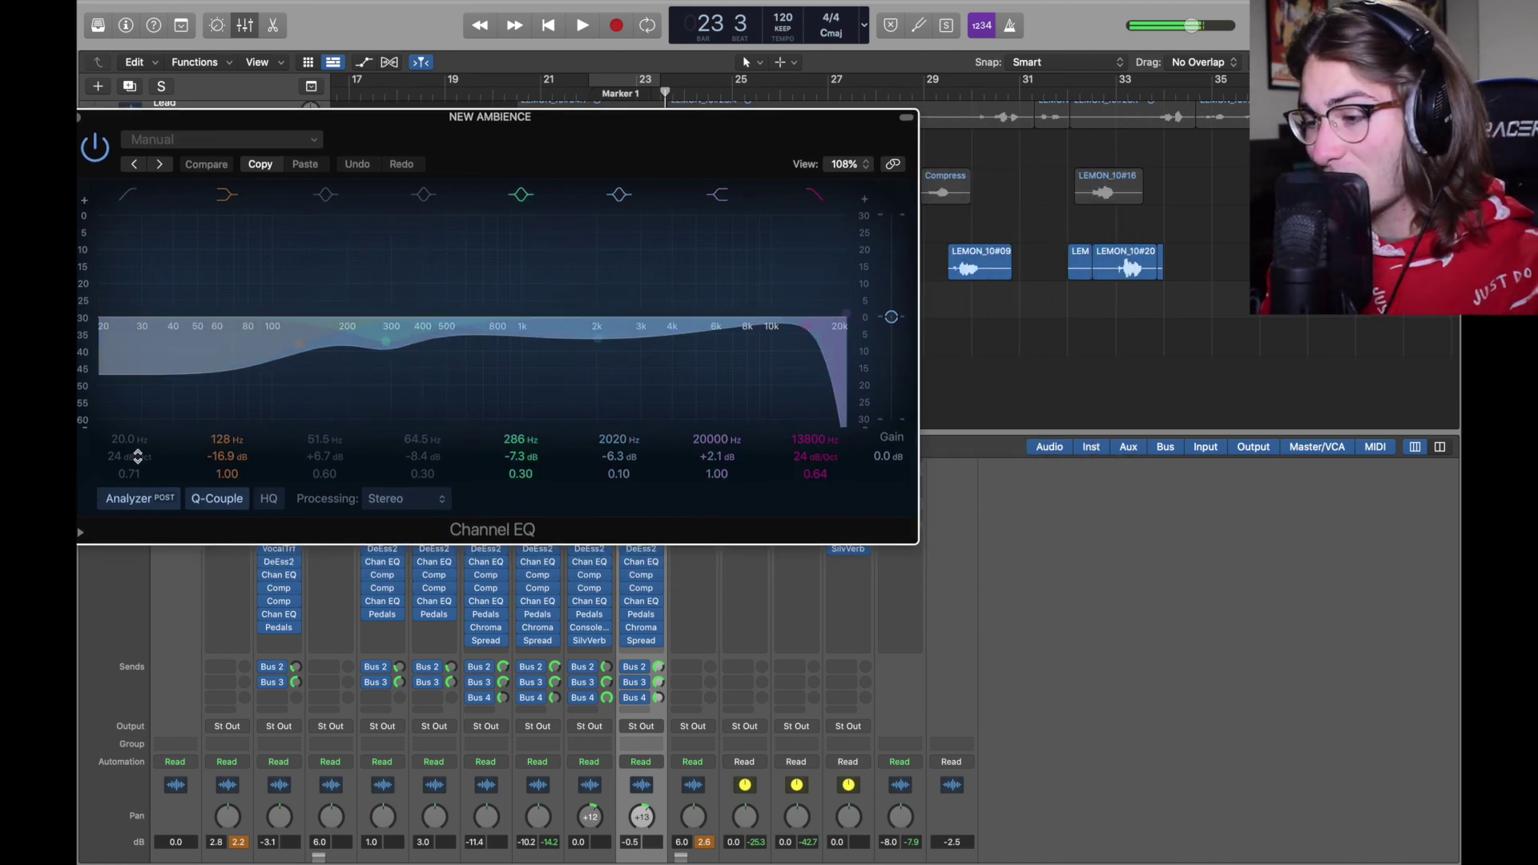
key("super+w")
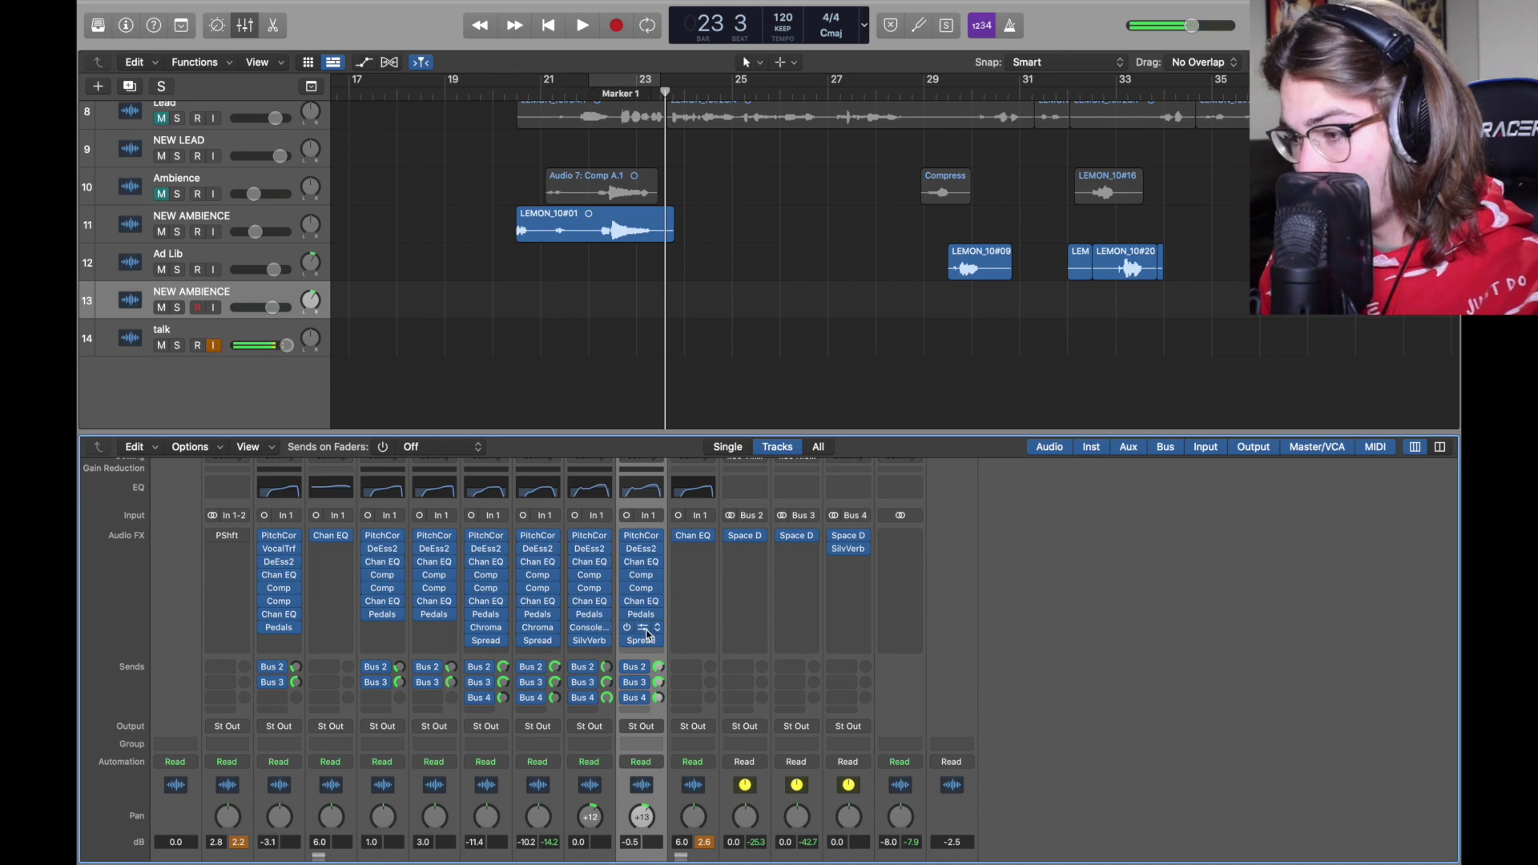
Step: Replace ChromaVerb on the duplicated NEW AMBIENCE channel with a stereo Vintage Console EQ and review its gain and frequency settings
left_click(654, 632)
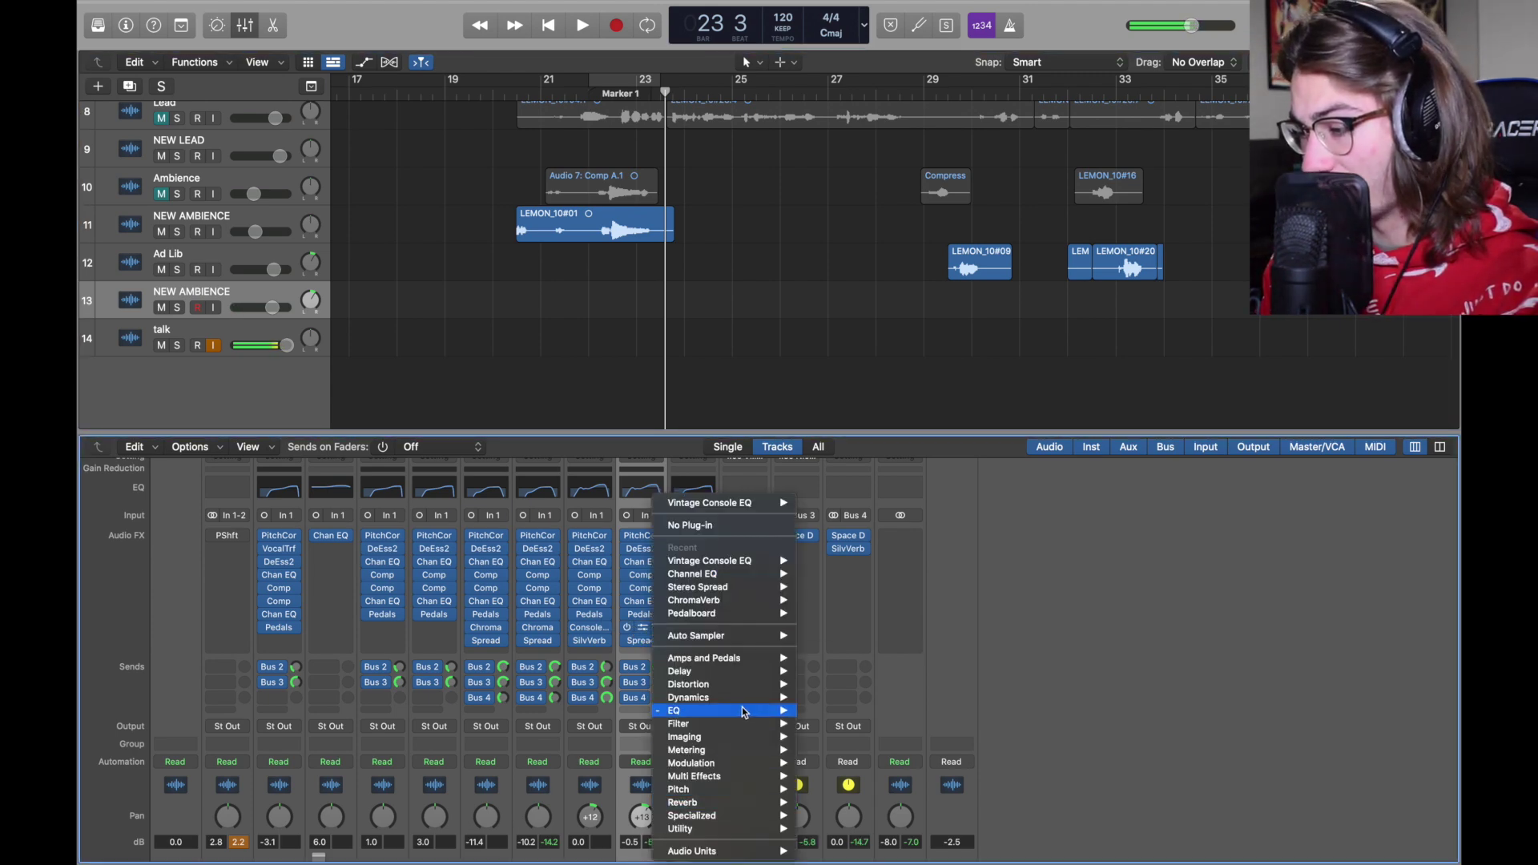
mouse_move(744, 711)
mouse_move(867, 763)
mouse_move(1015, 766)
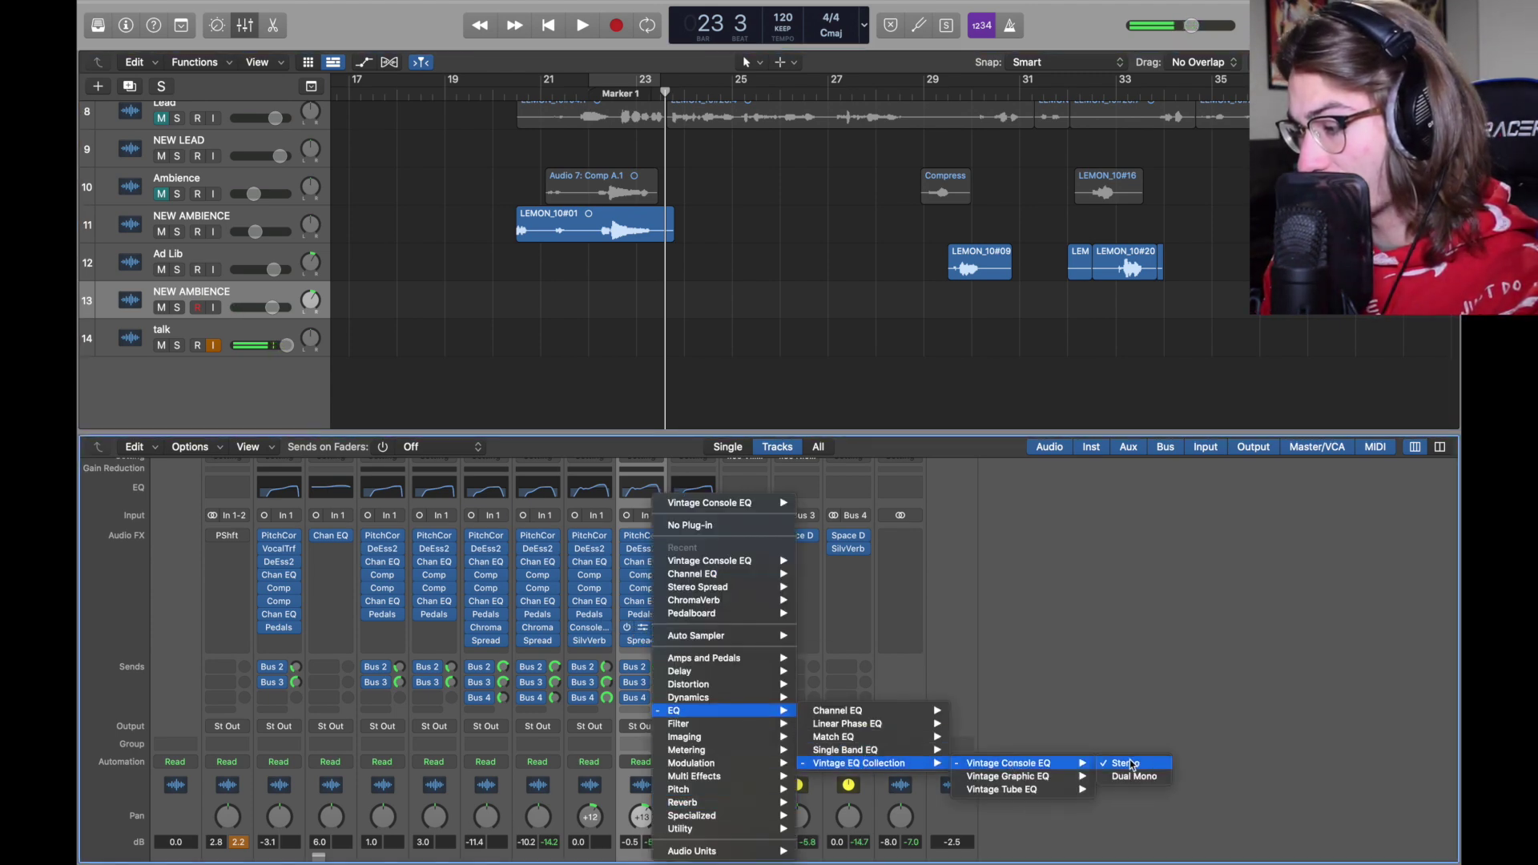
left_click(1132, 766)
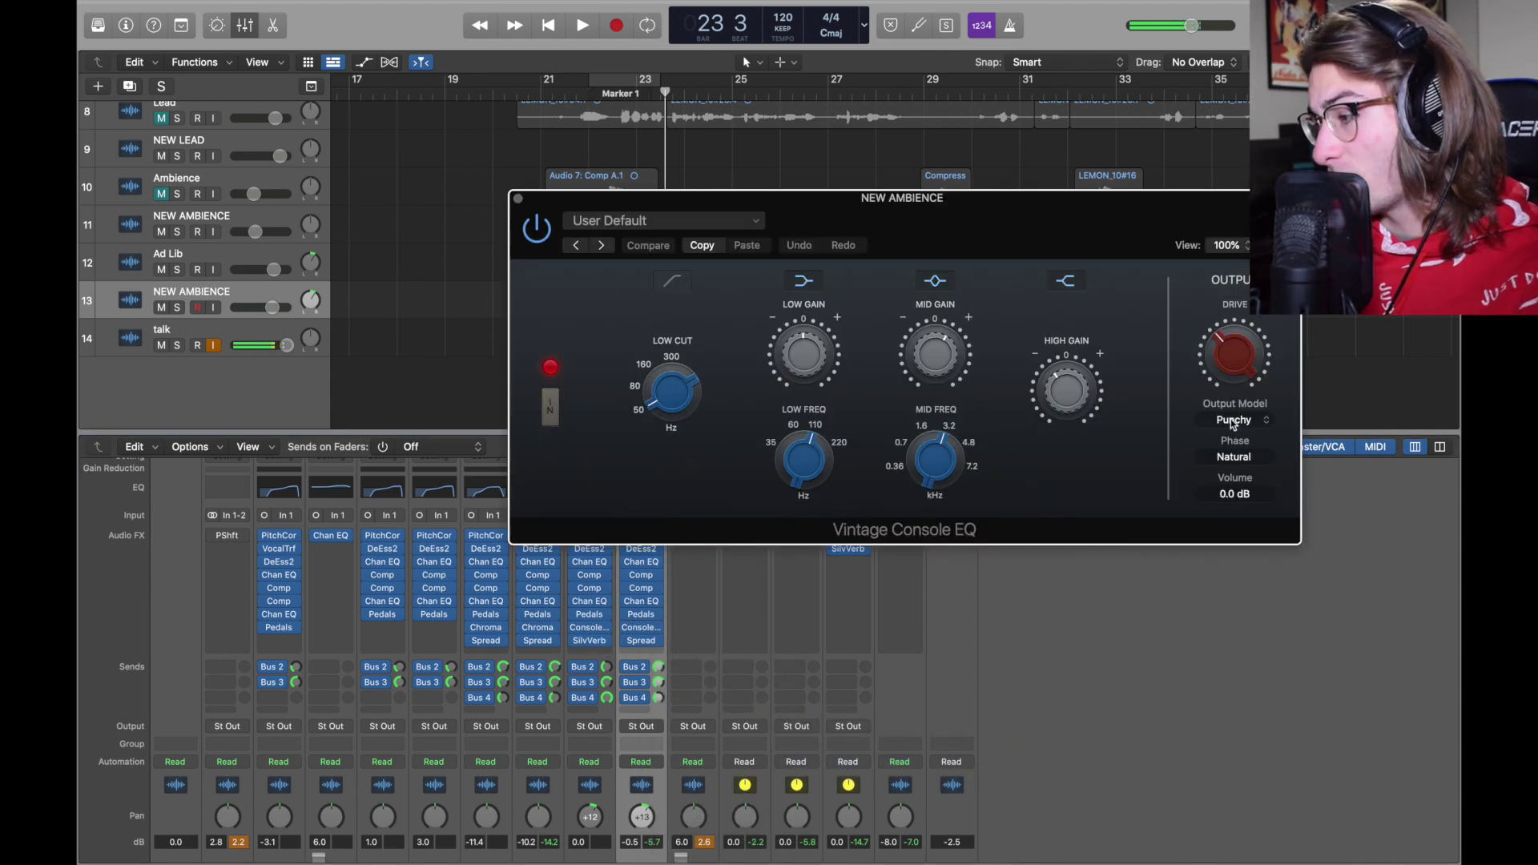
mouse_move(936, 348)
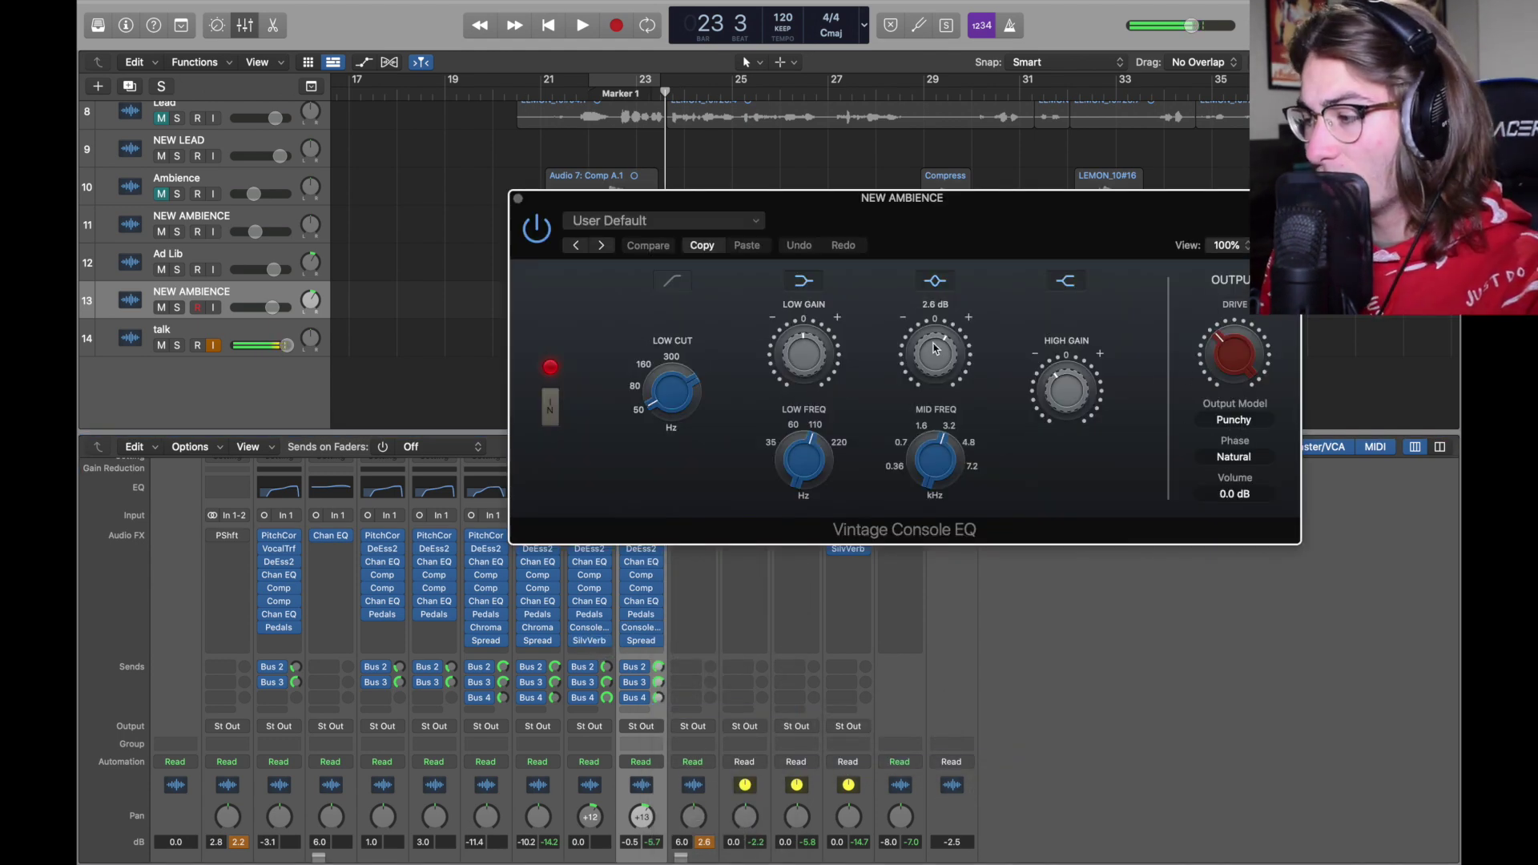
mouse_move(1067, 374)
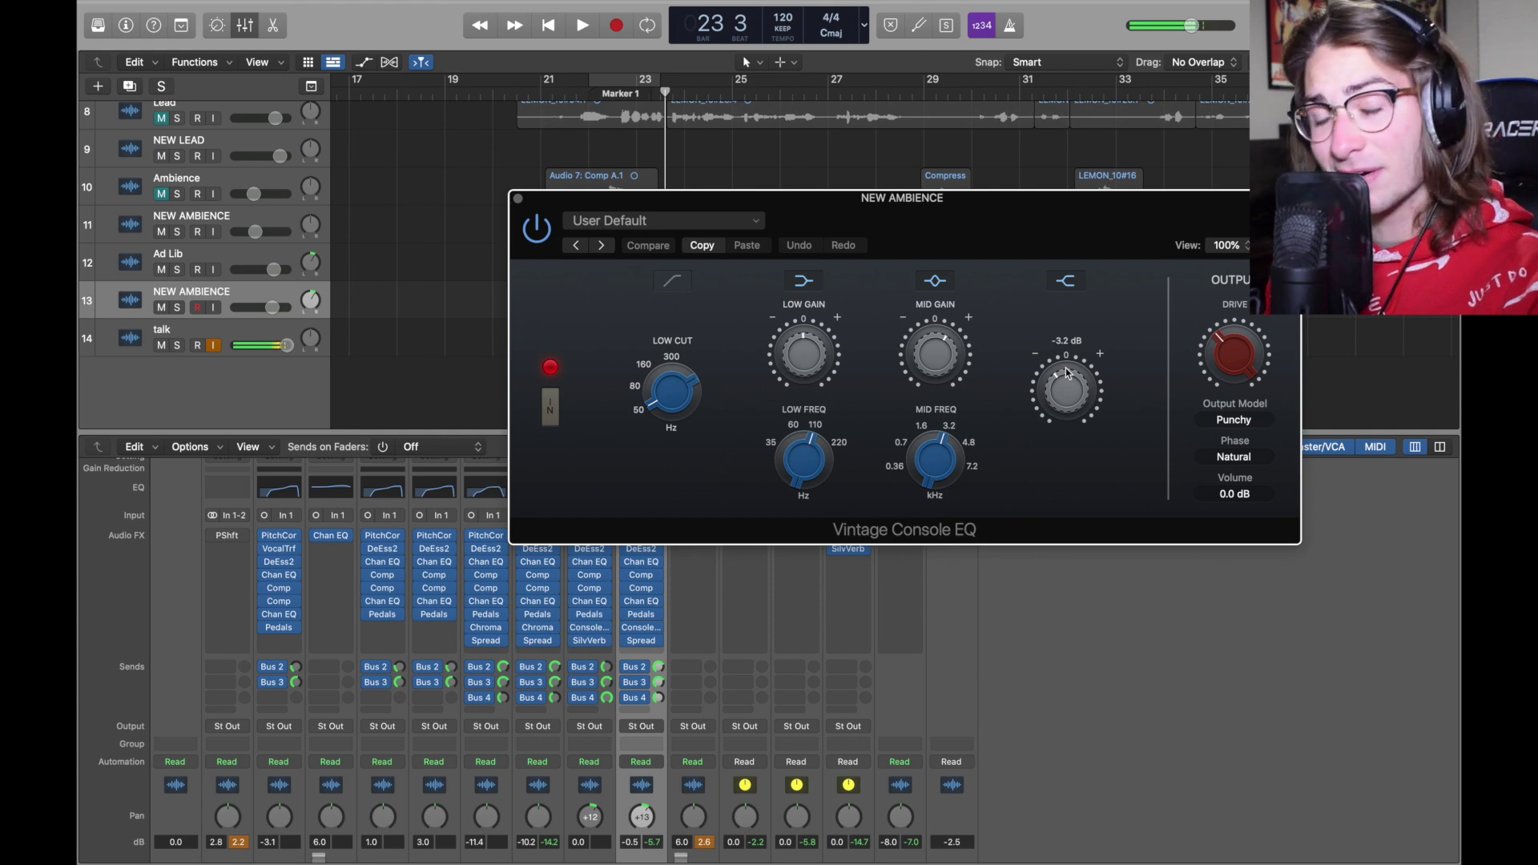
mouse_move(942, 451)
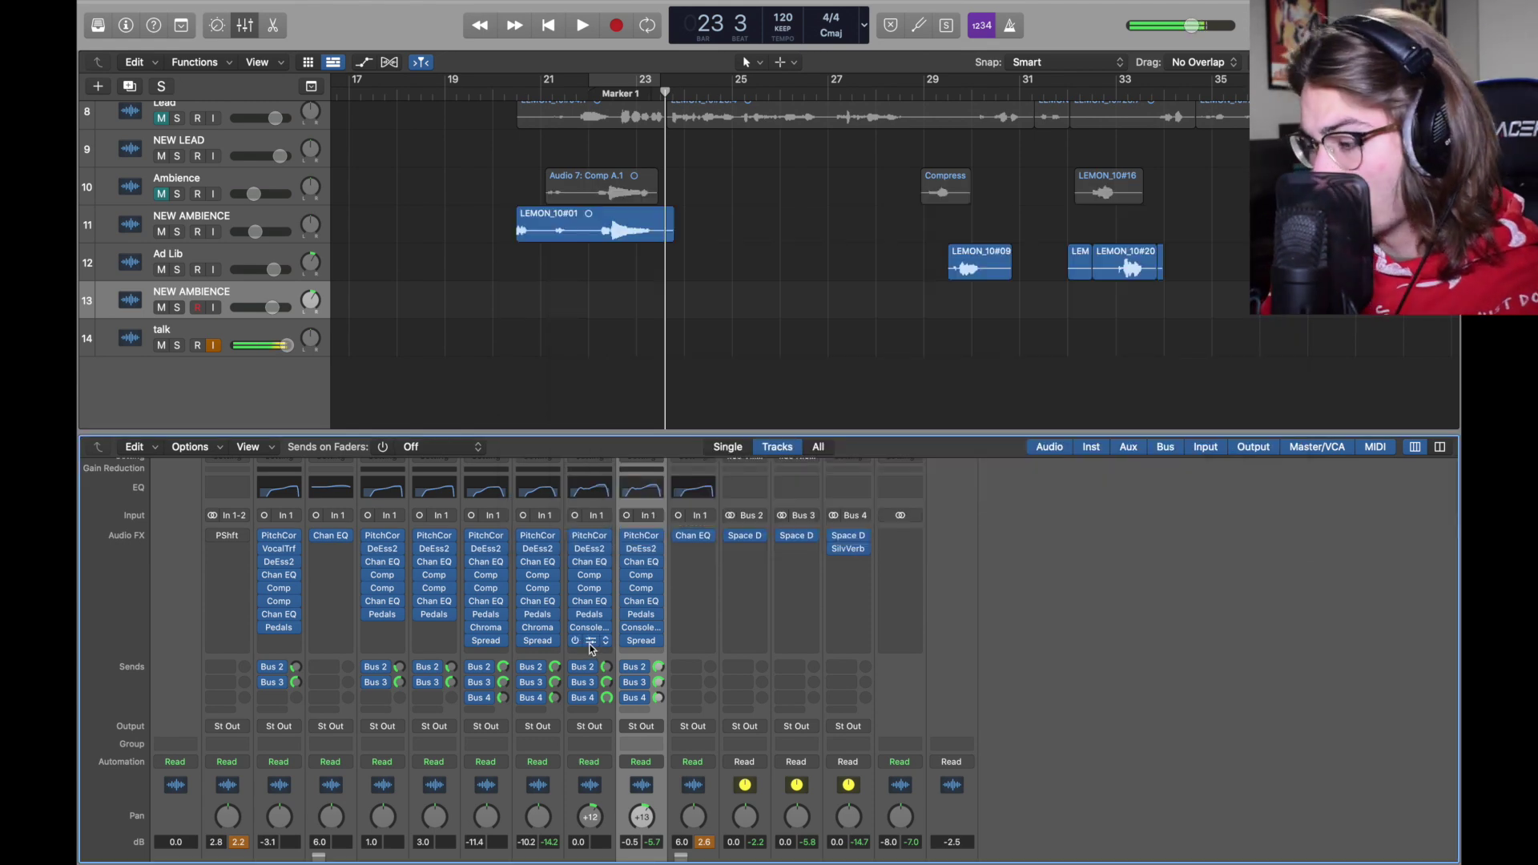
Step: Replace the Stereo Spread on the duplicated NEW AMBIENCE channel with SilverVerb
left_click(649, 641)
left_click(1013, 823)
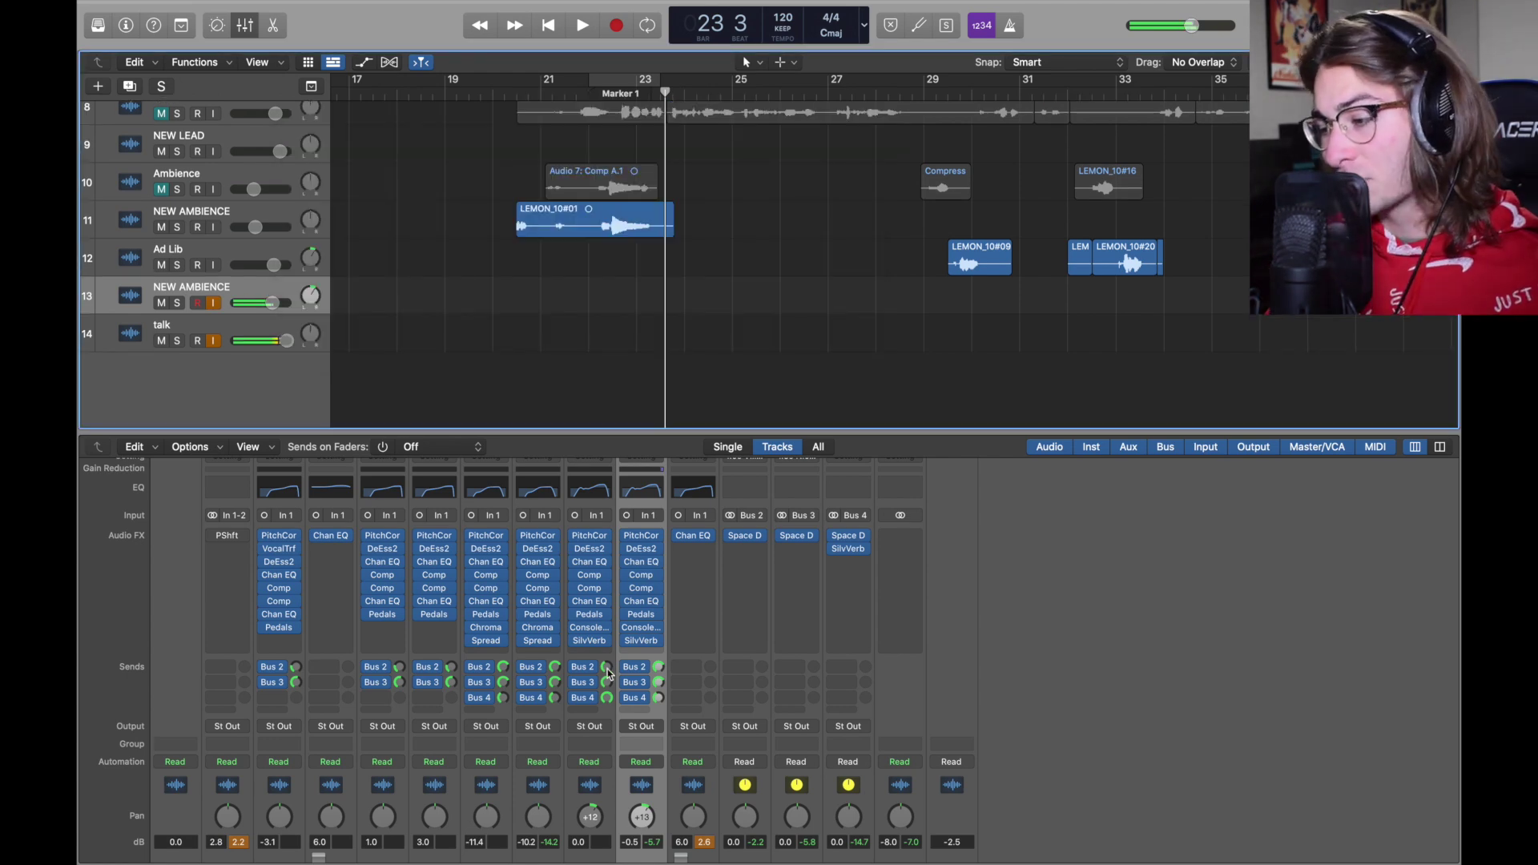
Step: Check the Ad Lib channel's send levels and adjust the duplicated NEW AMBIENCE channel's Bus 2 and Bus 4 sends to match
left_click(606, 668)
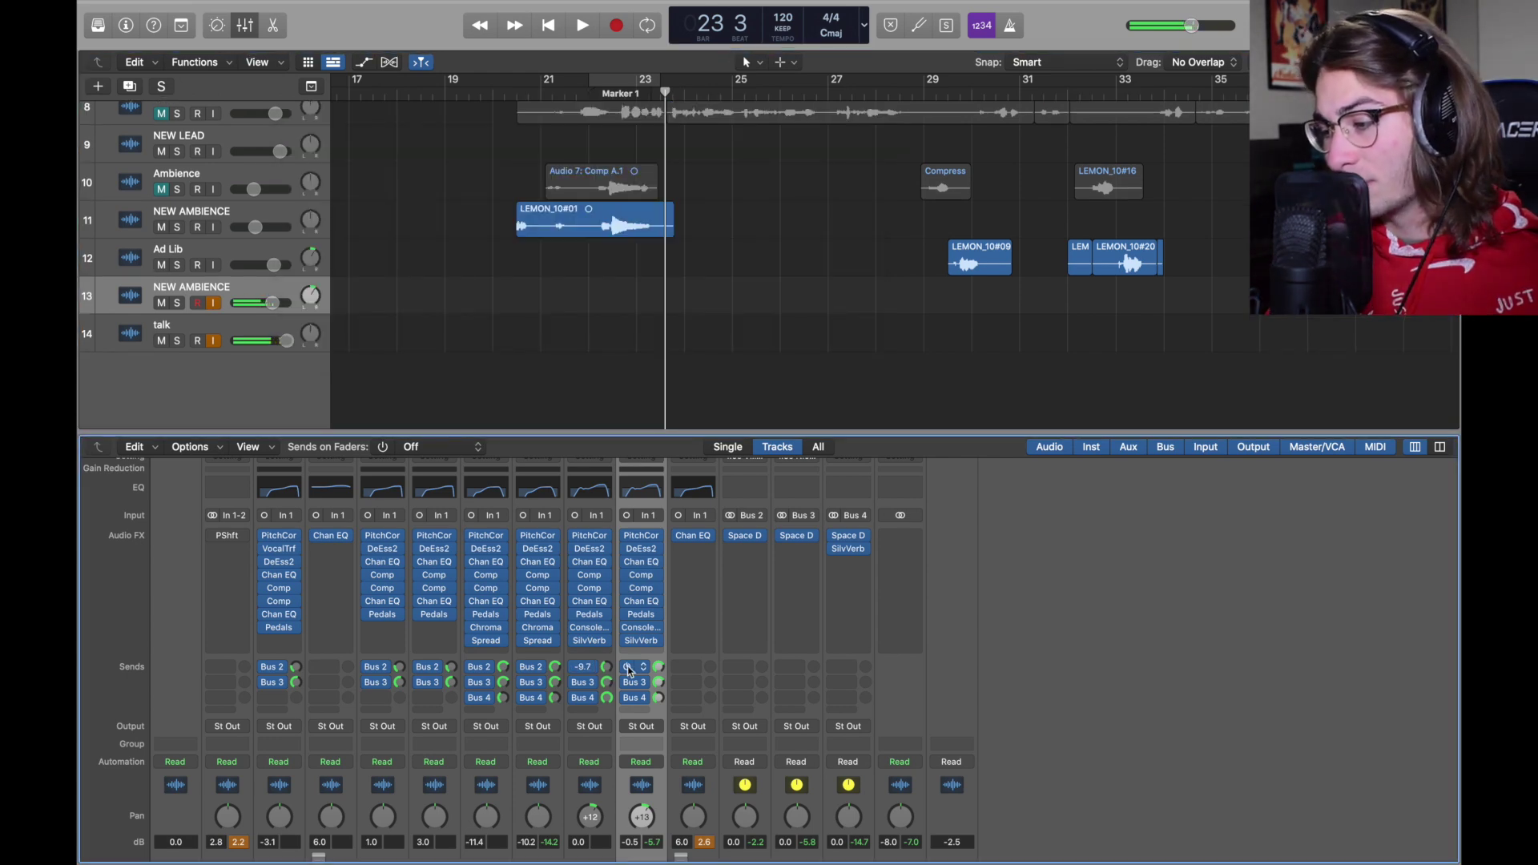
left_click_drag(629, 672, 629, 677)
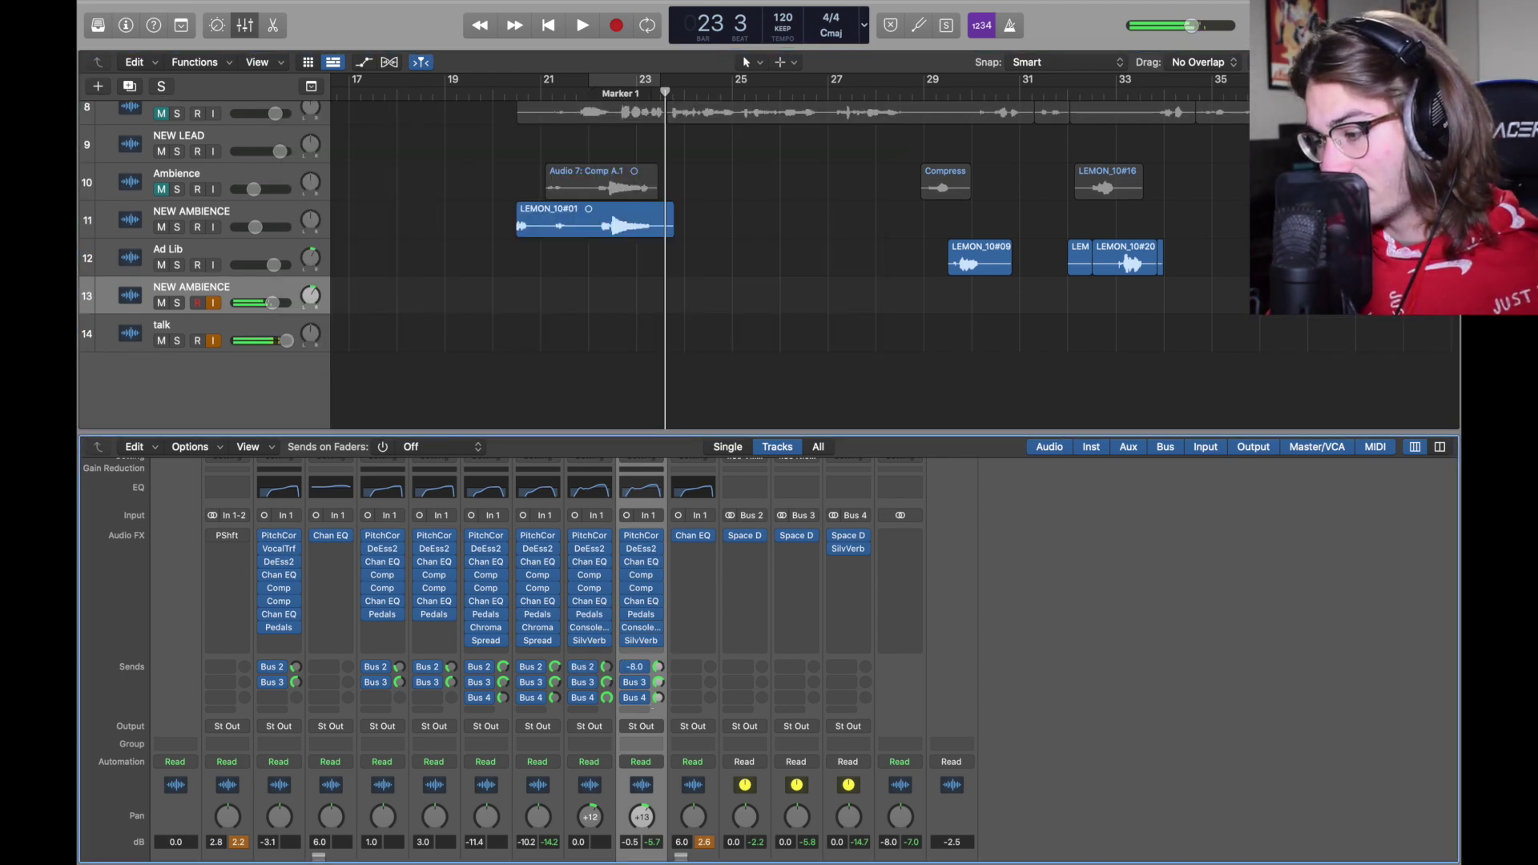
left_click(658, 683)
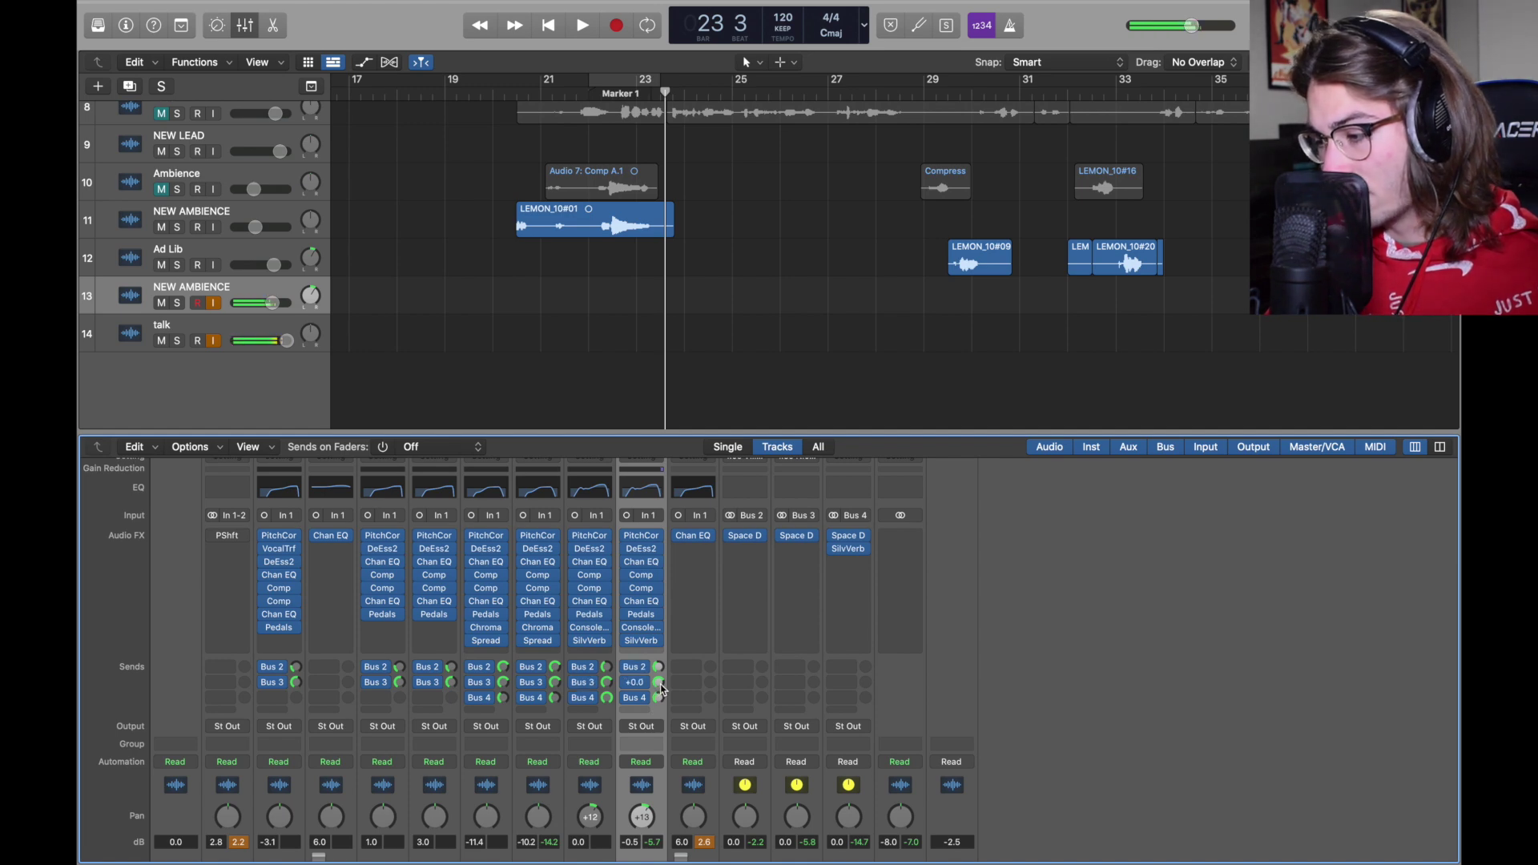
left_click(609, 701)
left_click_drag(657, 700, 657, 658)
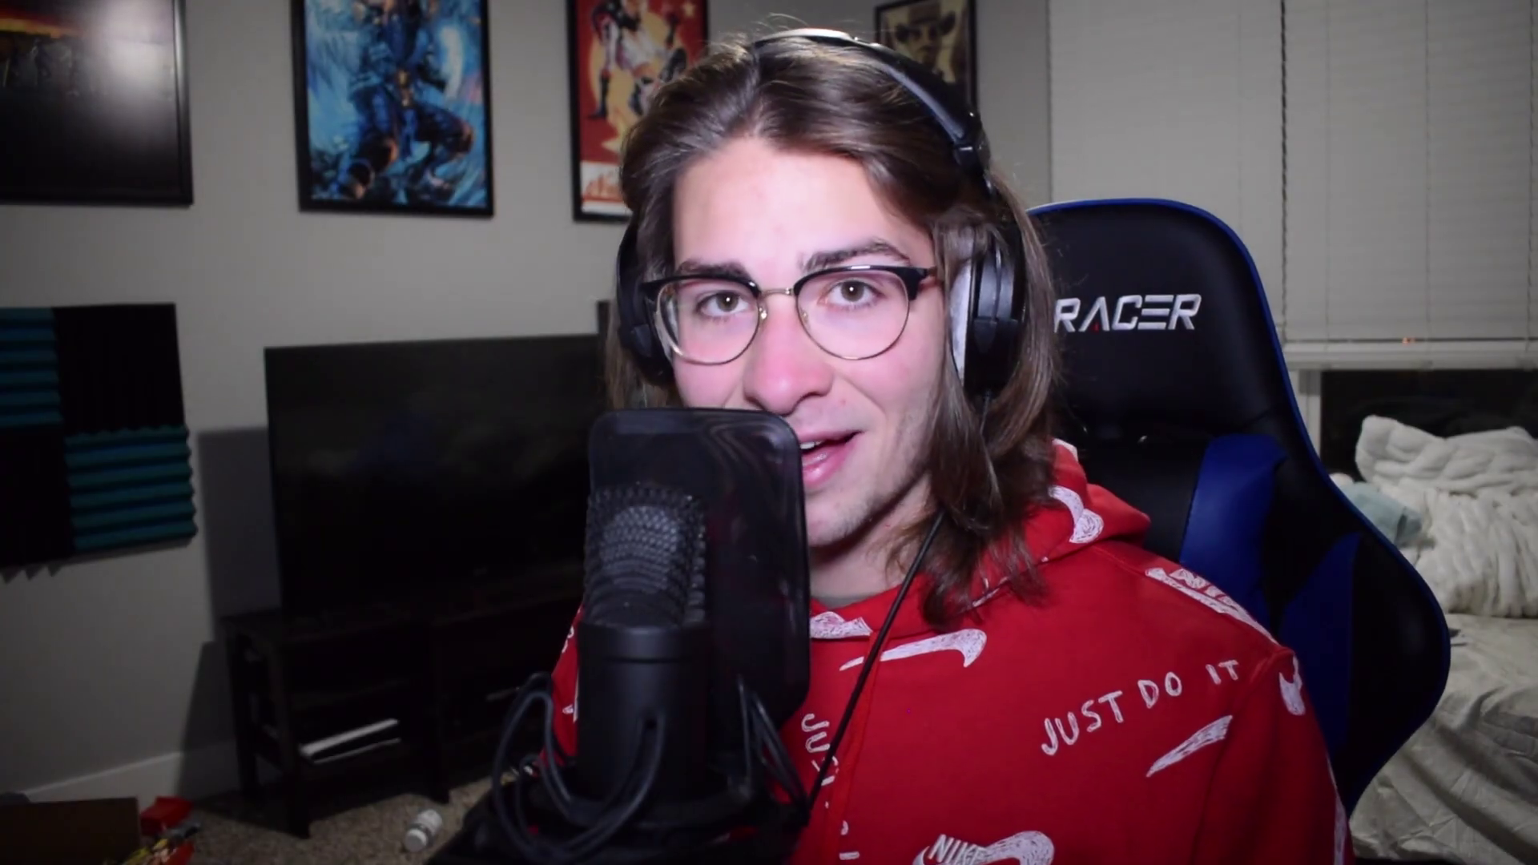
left_click(215, 341)
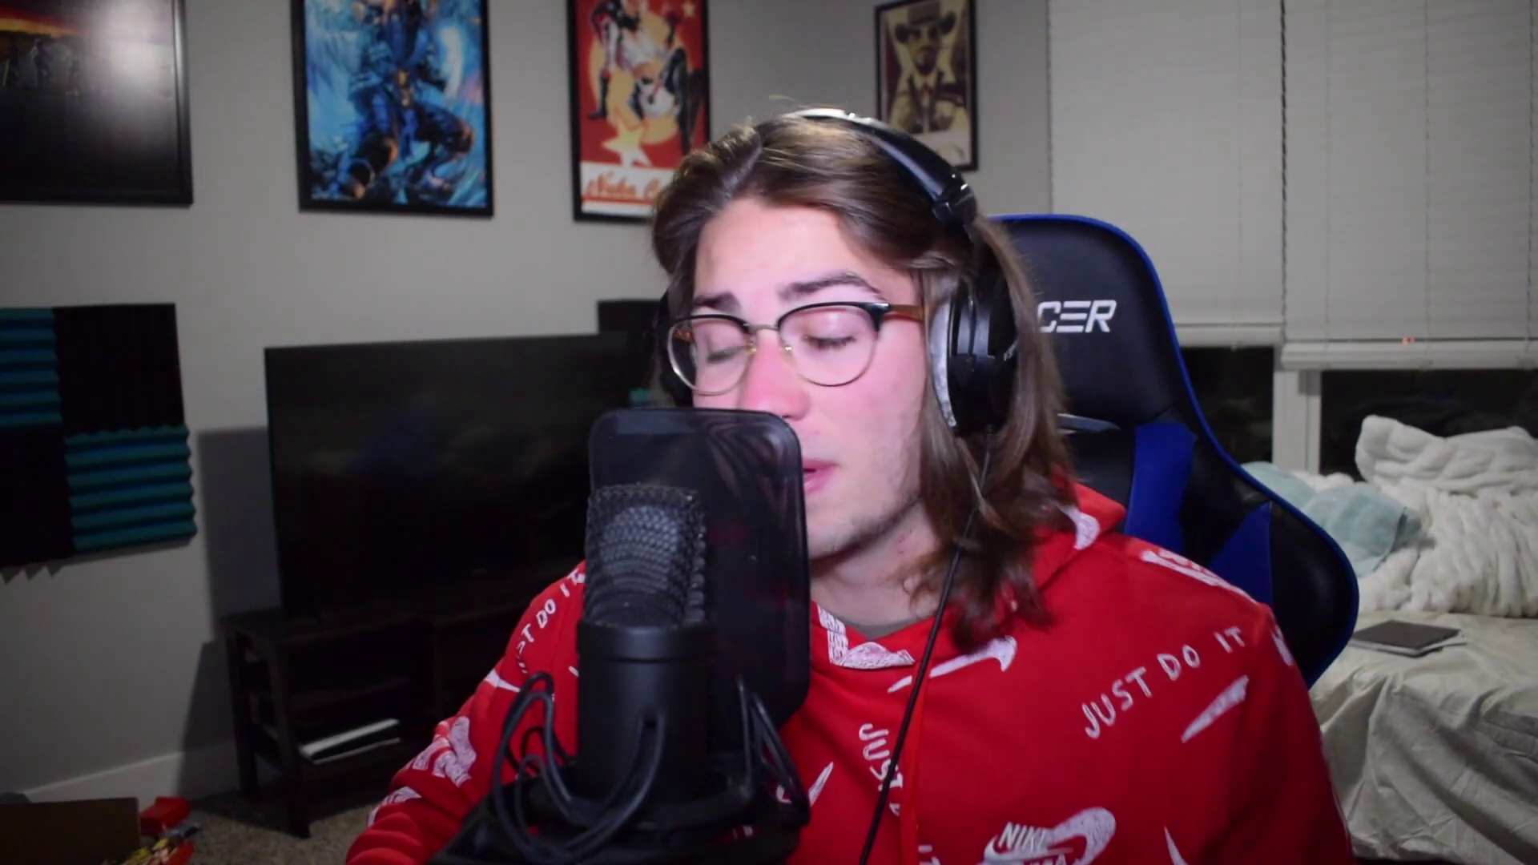